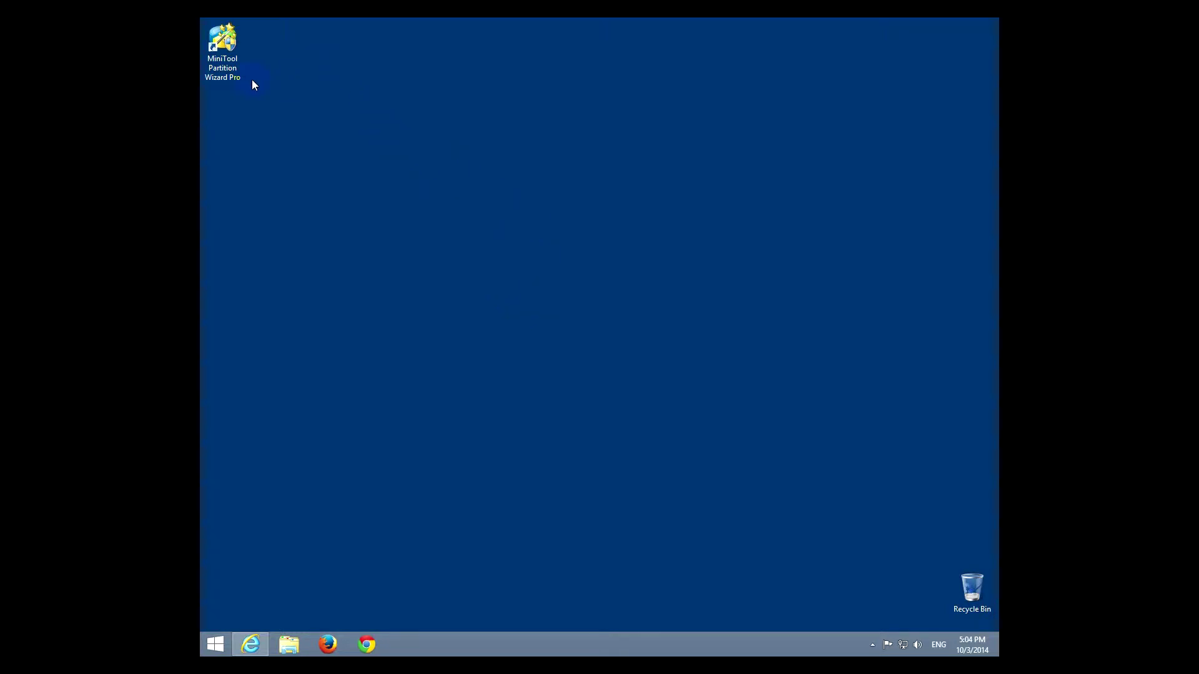
Step: Launch MiniTool Partition Wizard Pro from its desktop shortcut and minimize its window
left_click(224, 57)
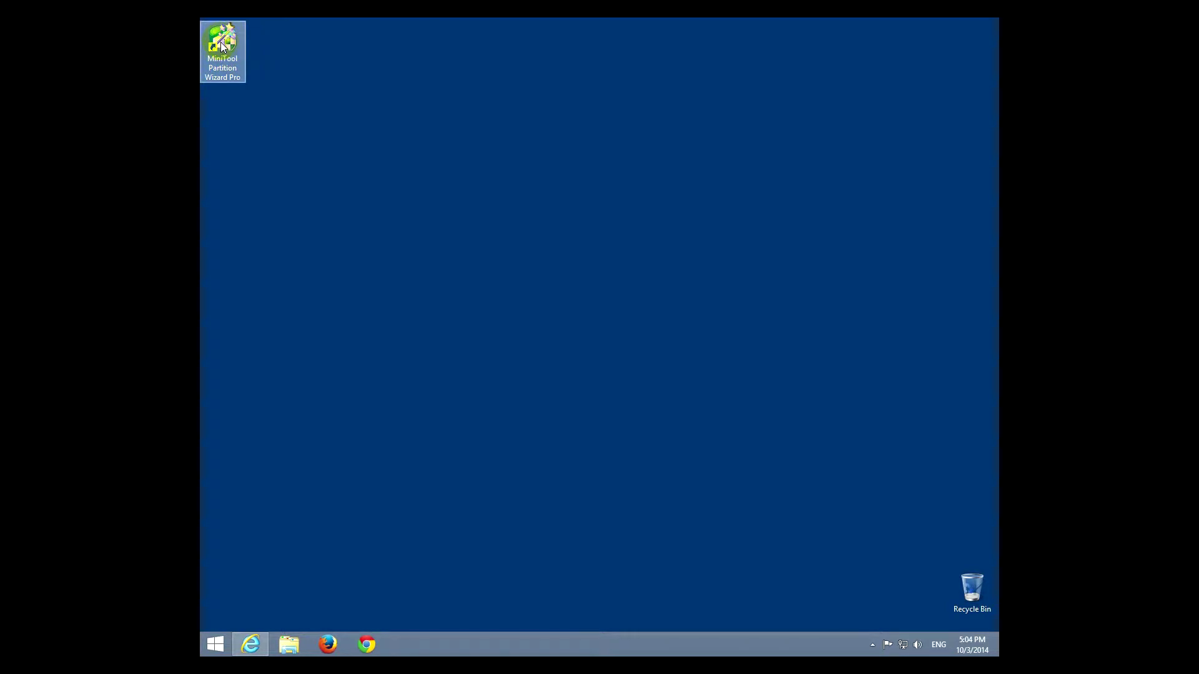
double_click(223, 47)
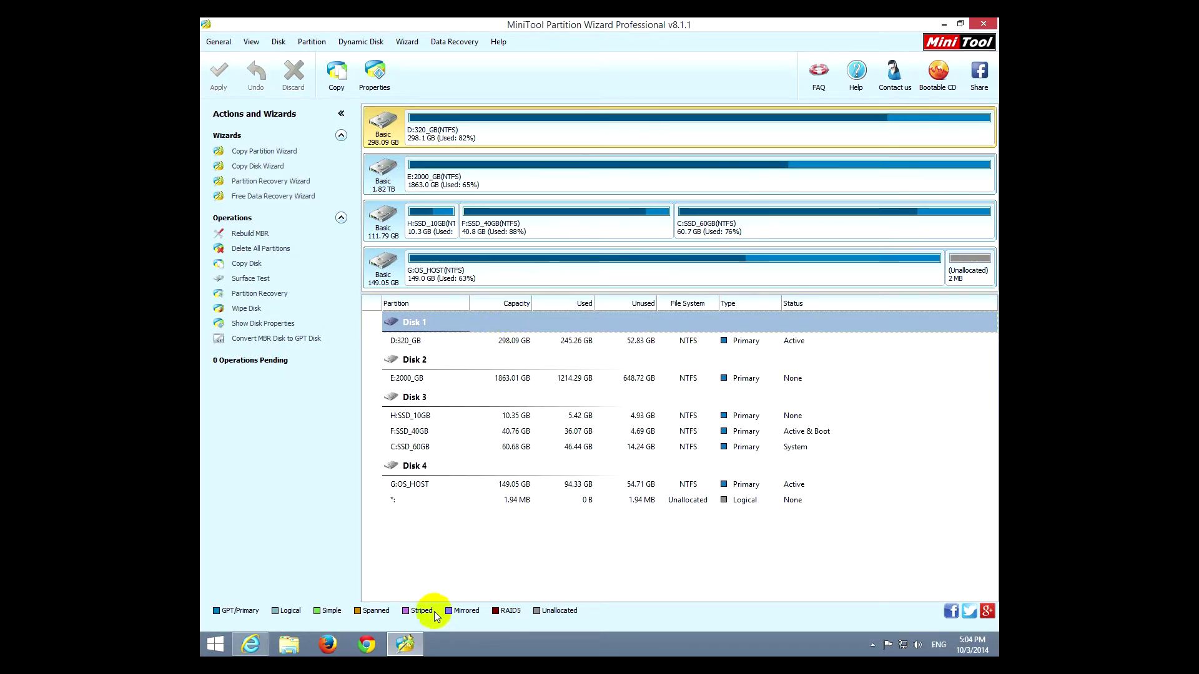
left_click(405, 643)
Step: In Internet Explorer, scroll the edition comparison down to the pricing rows and highlight 'Merge Partition'
left_click(252, 643)
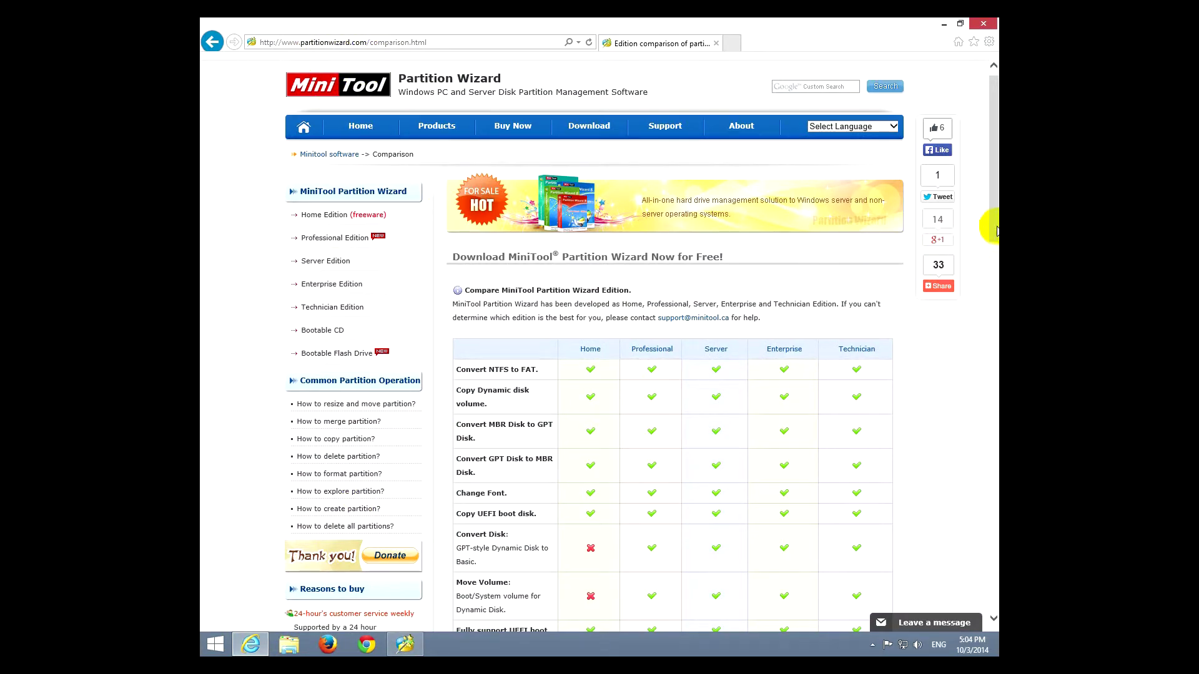
left_click_drag(994, 236, 994, 294)
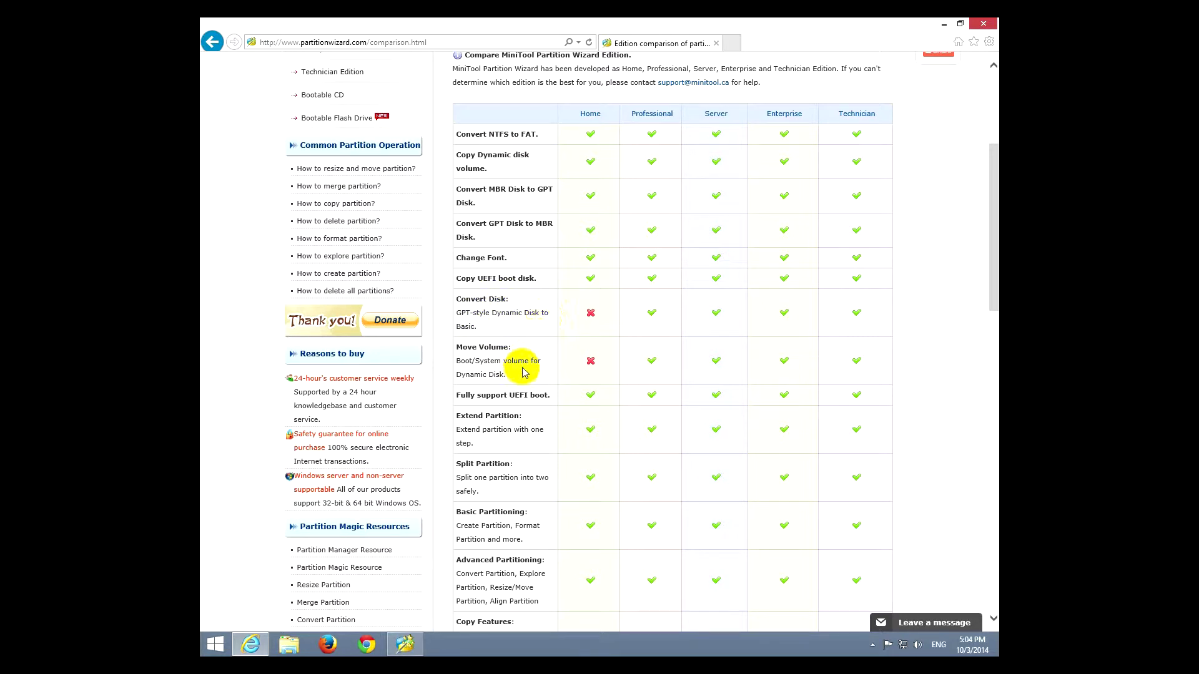
left_click_drag(989, 282, 987, 514)
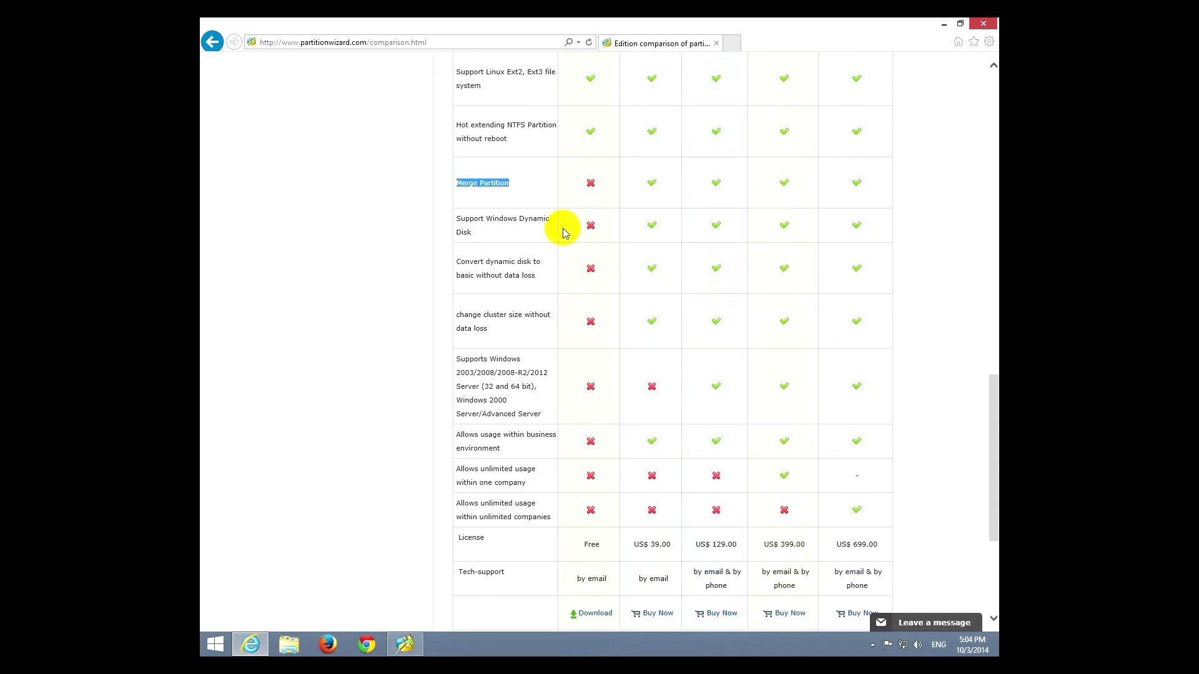
left_click(531, 182)
triple_click(471, 183)
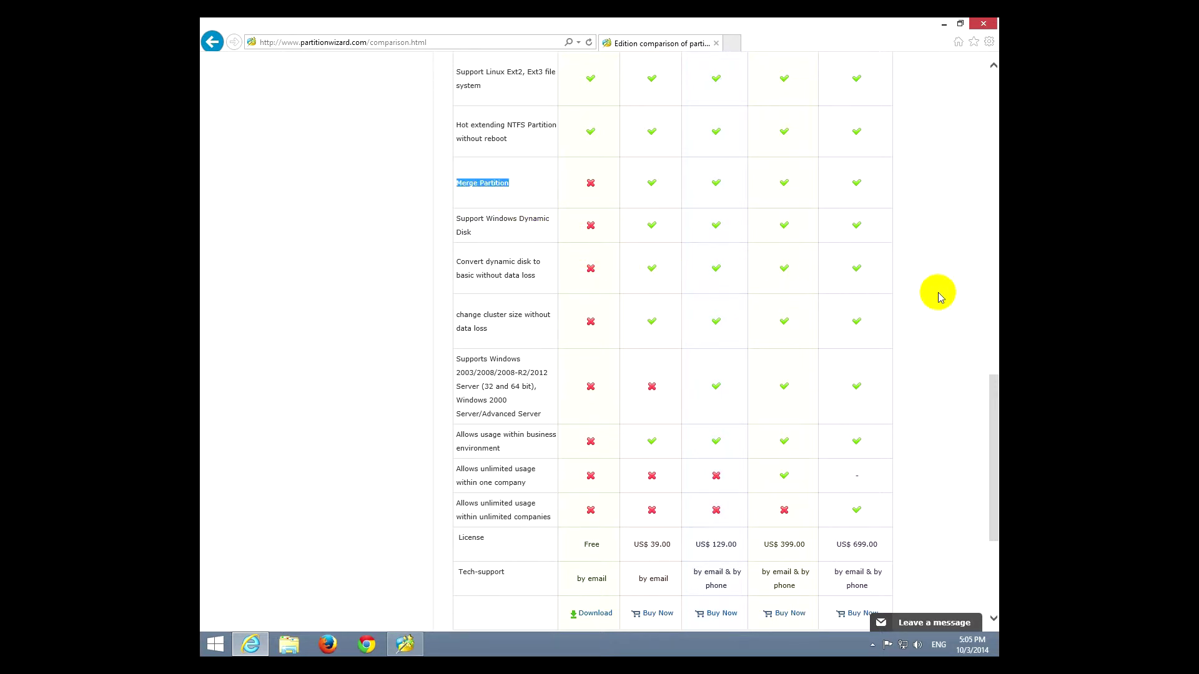
Step: Minimize the browser, restore Partition Wizard with a taller disk map, and select Disks 2, 3, 4 and 1
left_click(944, 24)
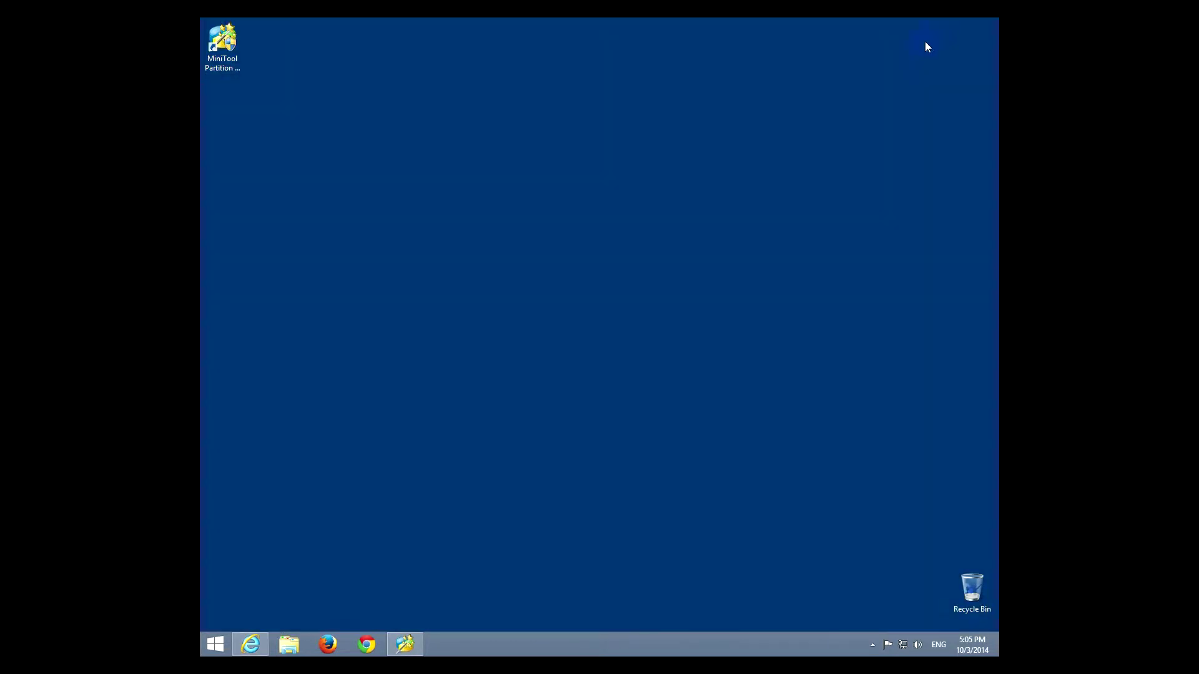
left_click(415, 644)
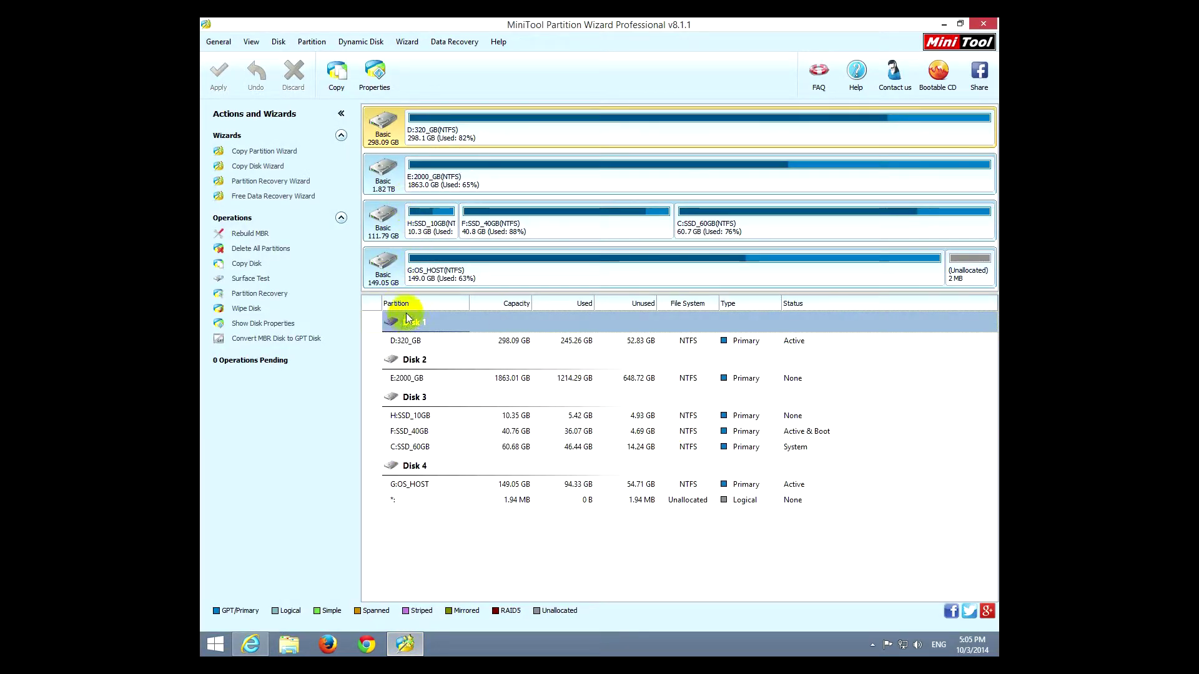
left_click_drag(410, 293, 411, 341)
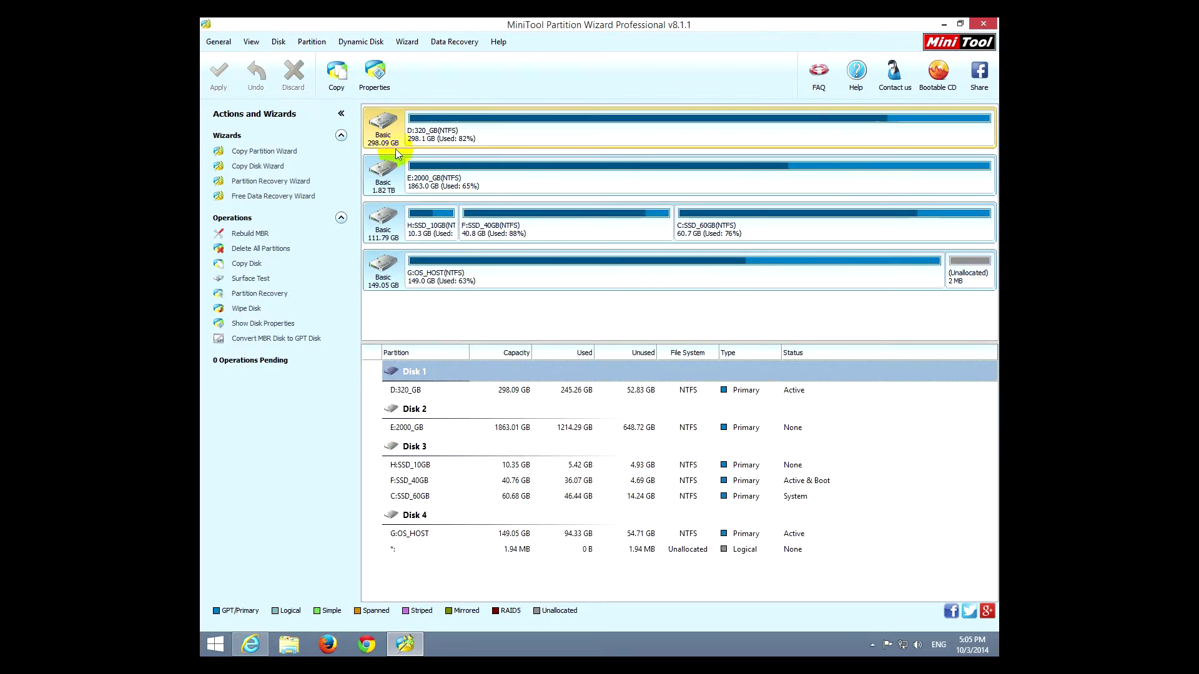
left_click(383, 174)
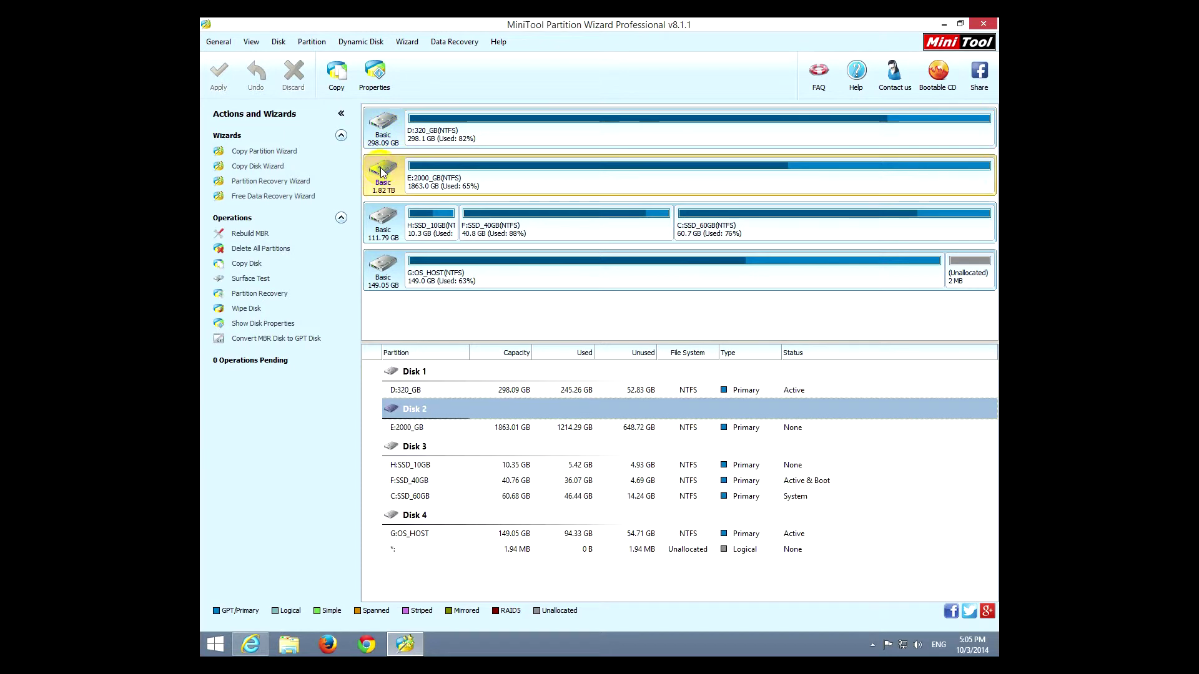
left_click(384, 226)
left_click(388, 254)
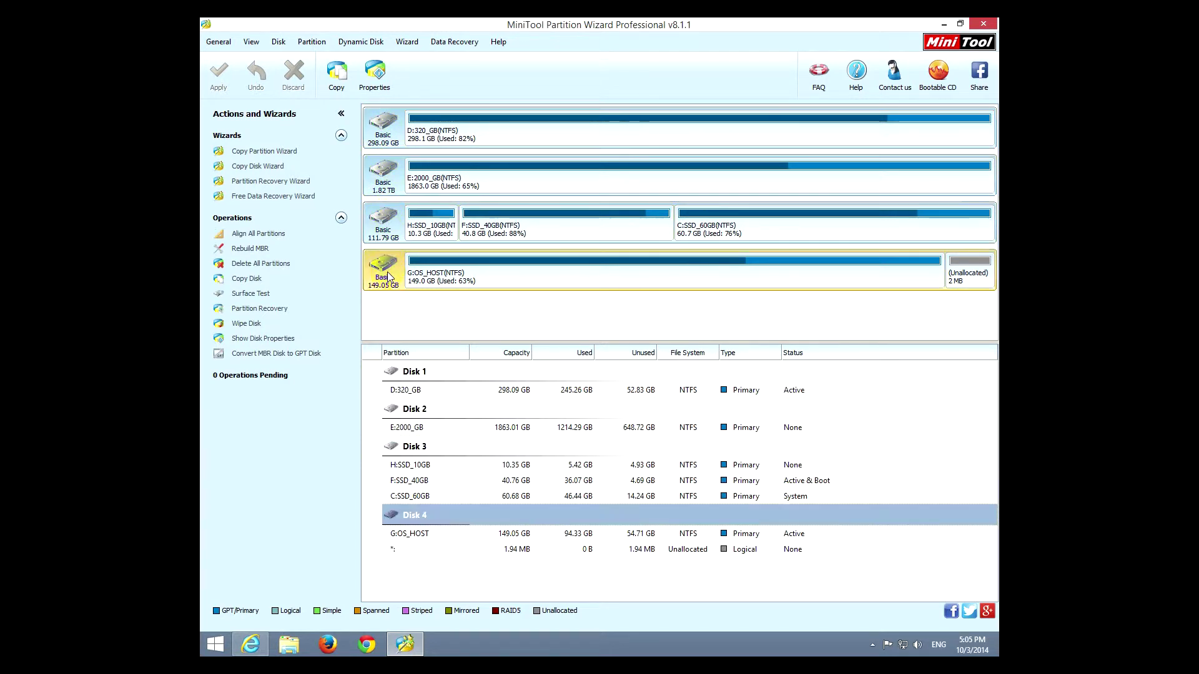
left_click(381, 129)
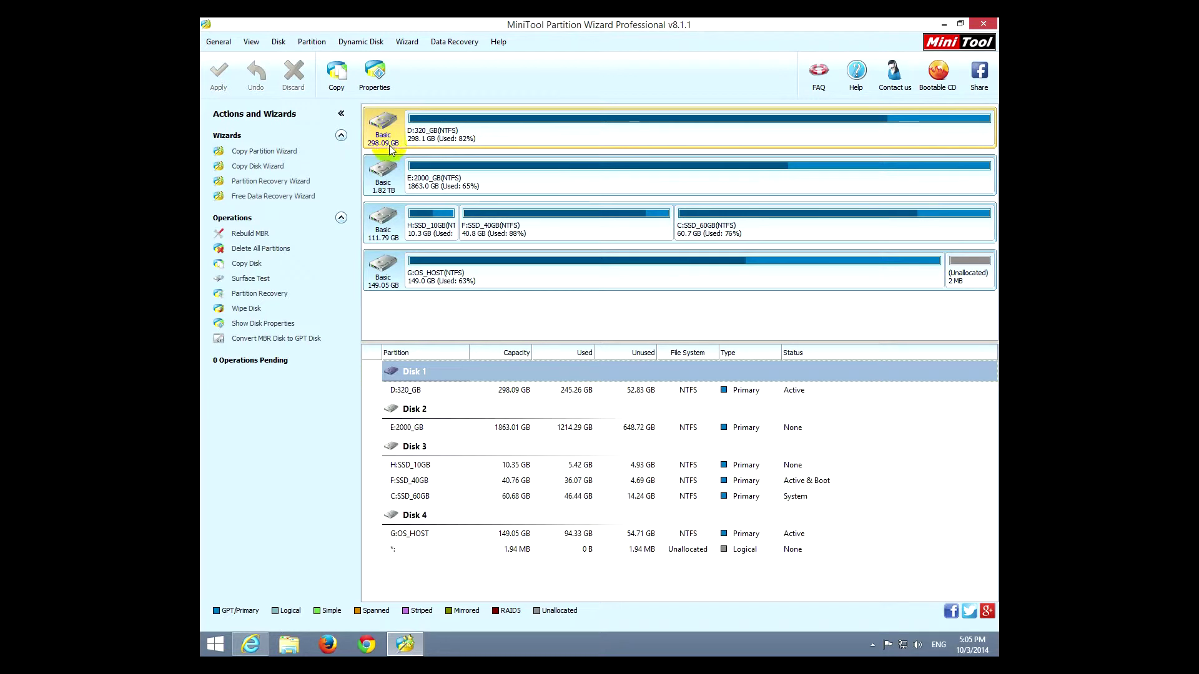
Step: Select each partition in turn: D:320_GB, E:2000_GB, H:SSD_10GB, F:SSD_40GB, C:SSD_60GB, G:OS_HOST and Disk 4's unallocated space
left_click(493, 133)
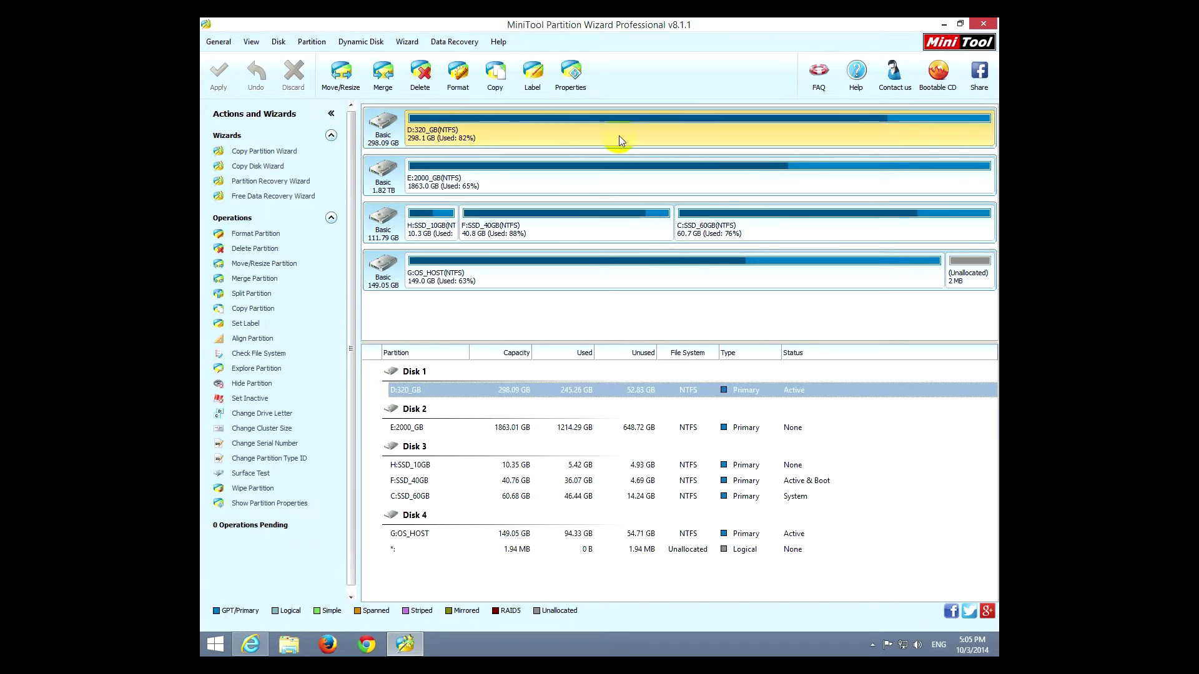
left_click(389, 180)
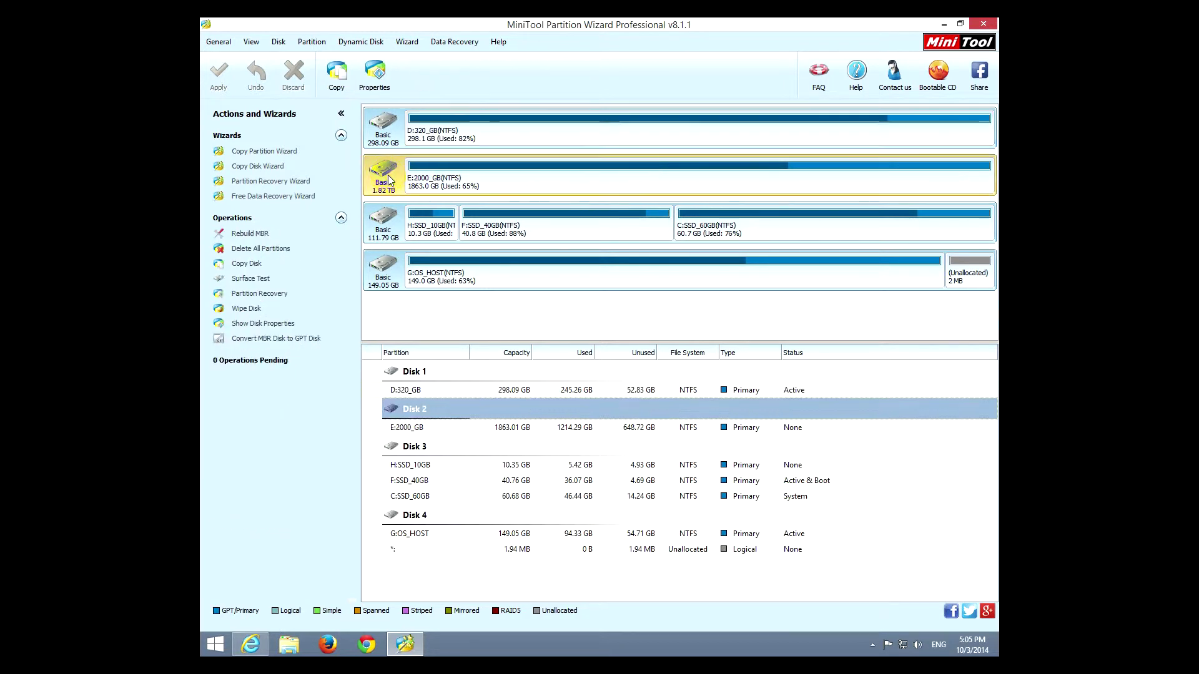
left_click(546, 184)
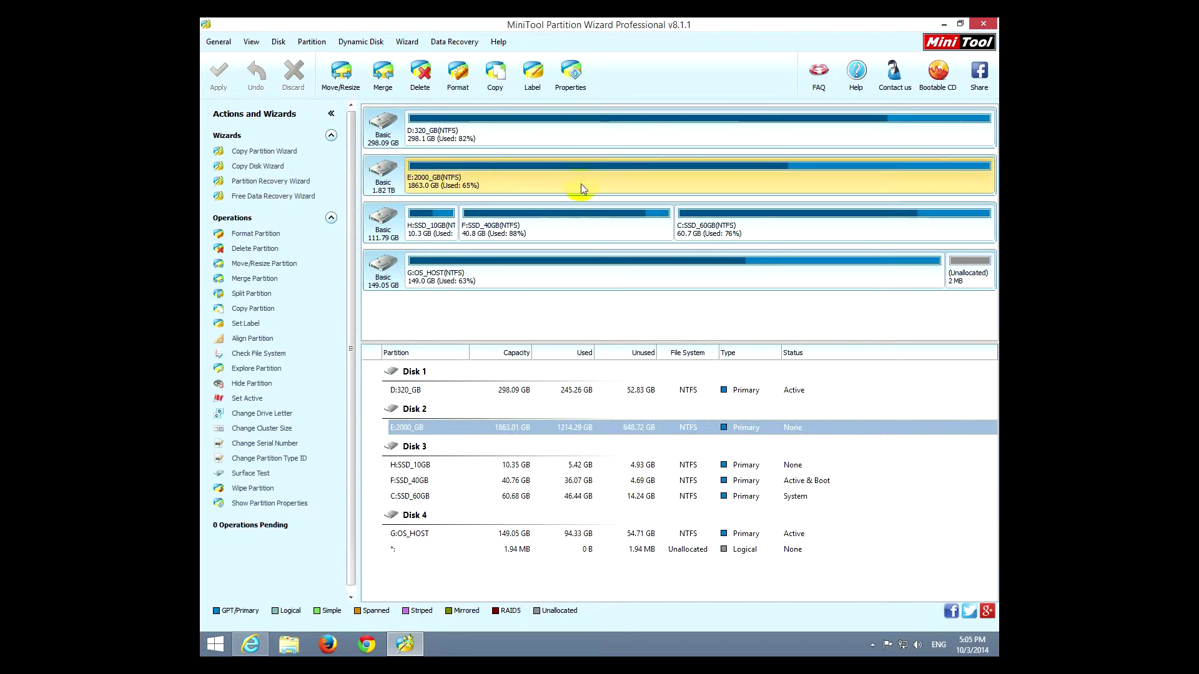
left_click(384, 223)
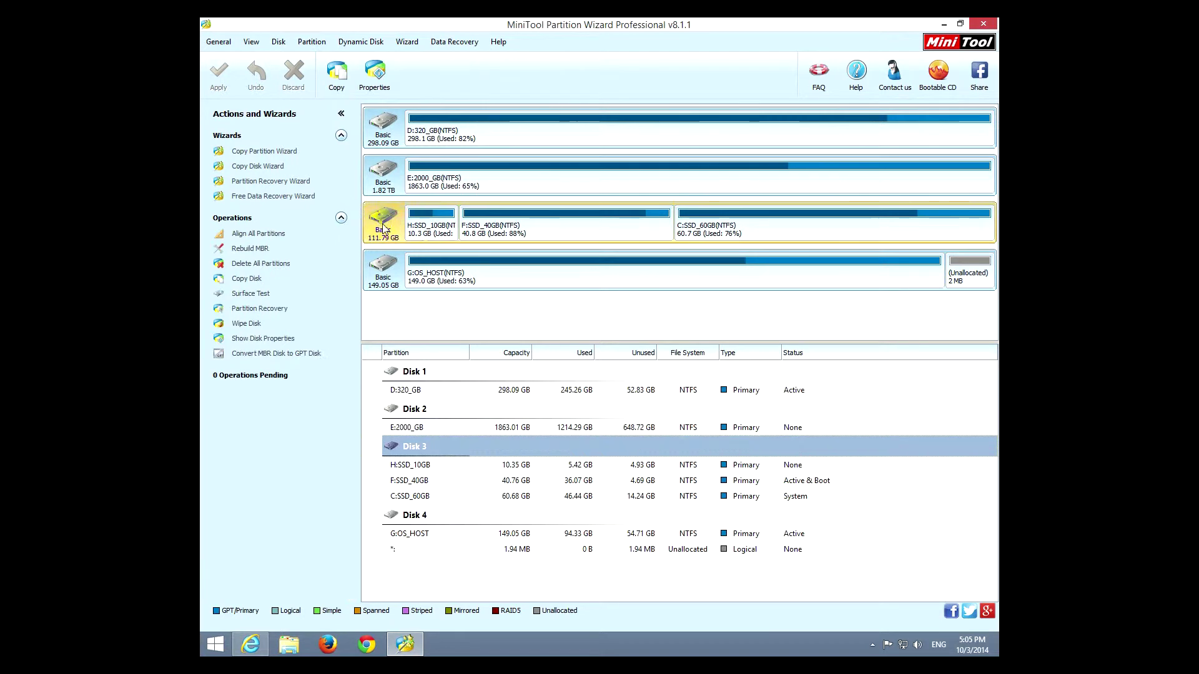
left_click(435, 232)
left_click(570, 227)
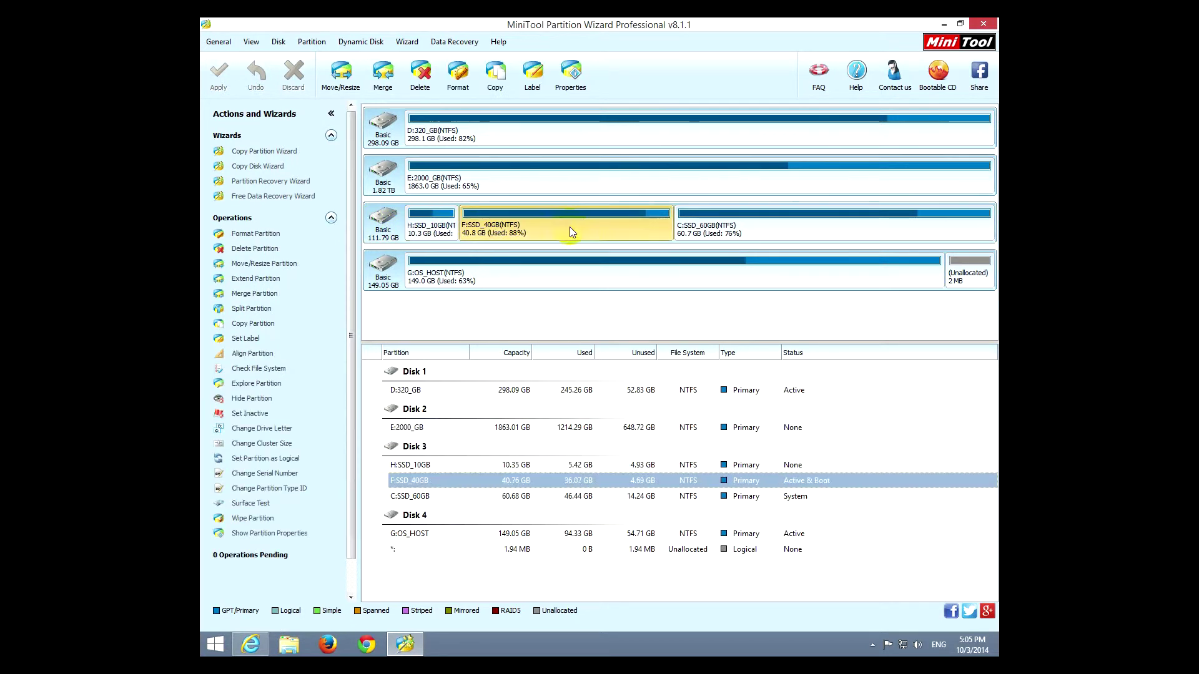
left_click(727, 234)
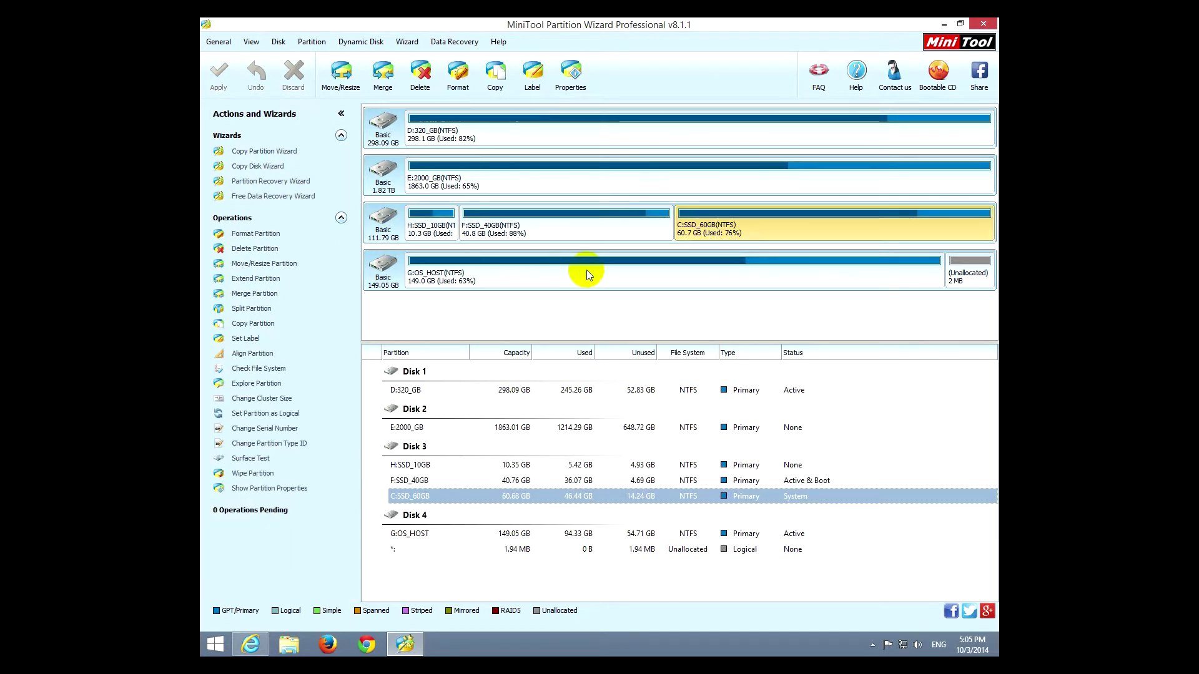
left_click(391, 268)
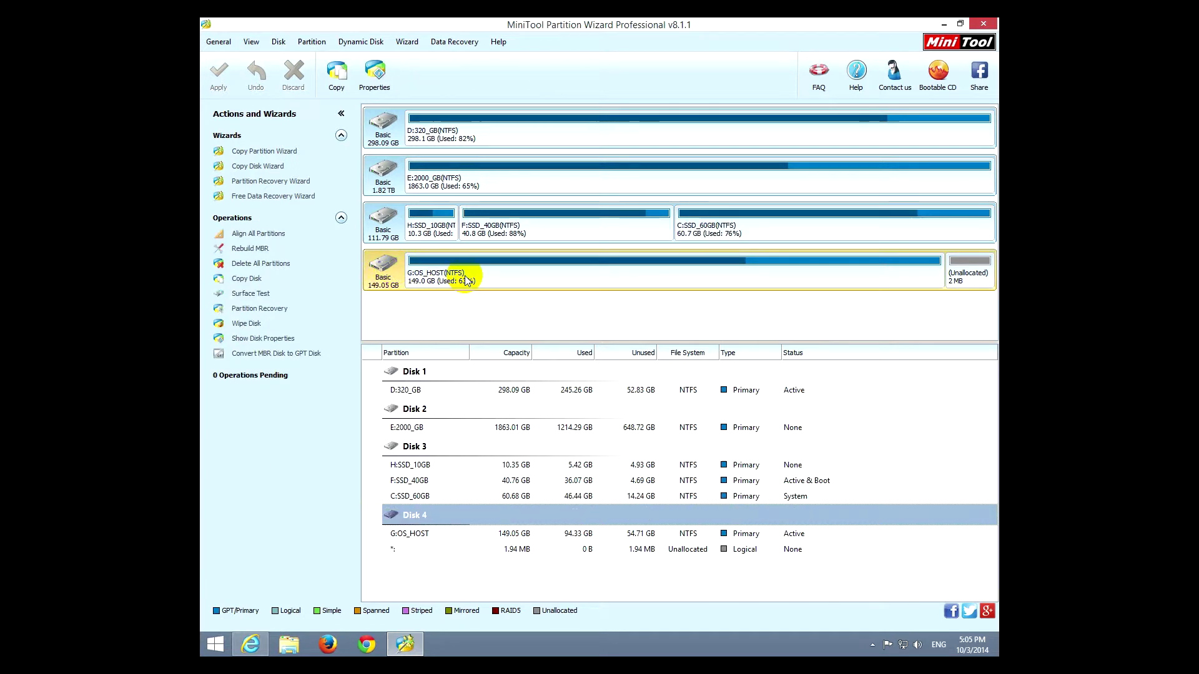
left_click(600, 280)
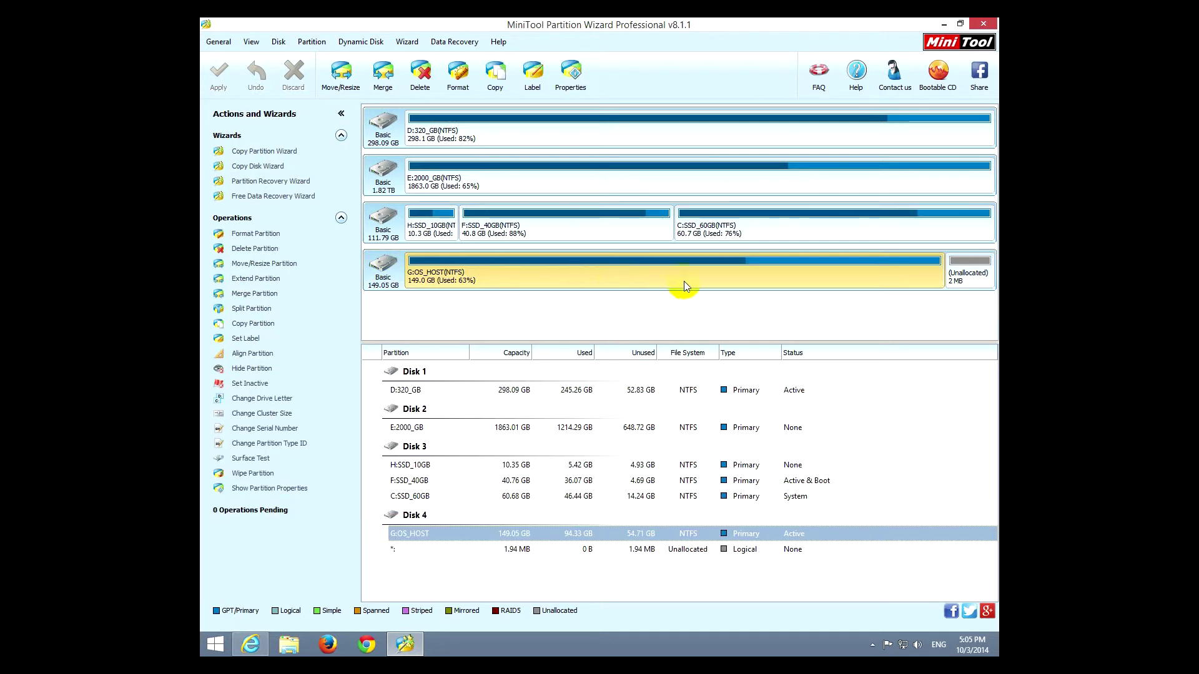
left_click(973, 274)
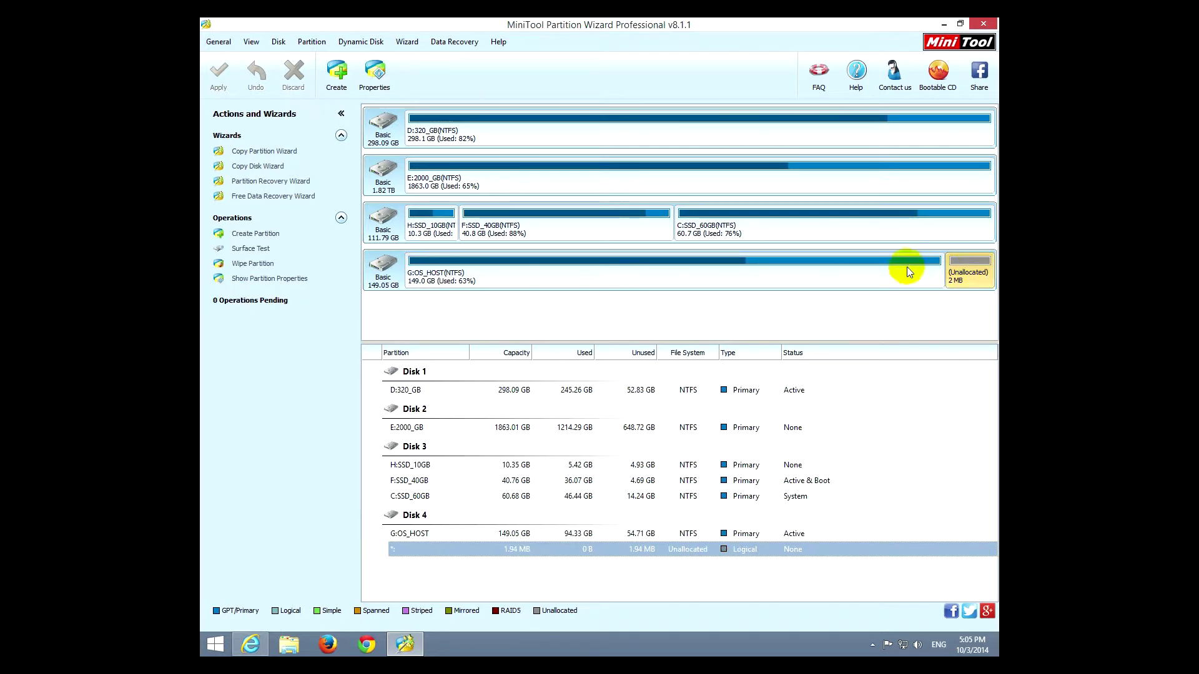
left_click(649, 268)
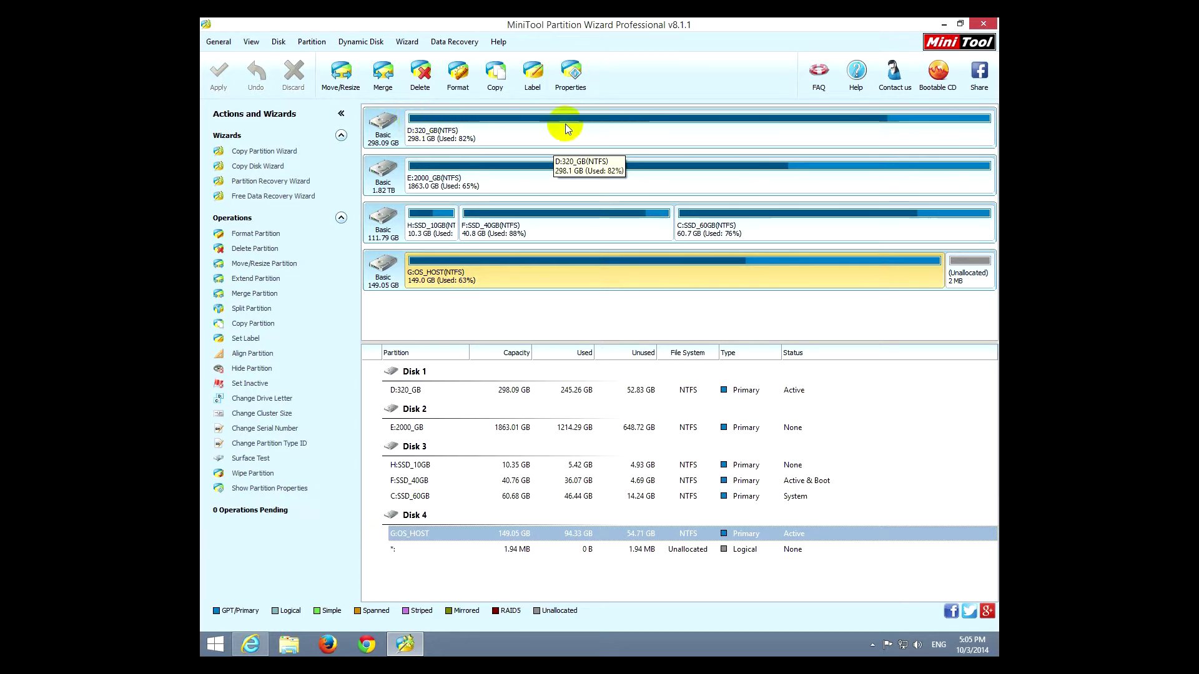
left_click(885, 125)
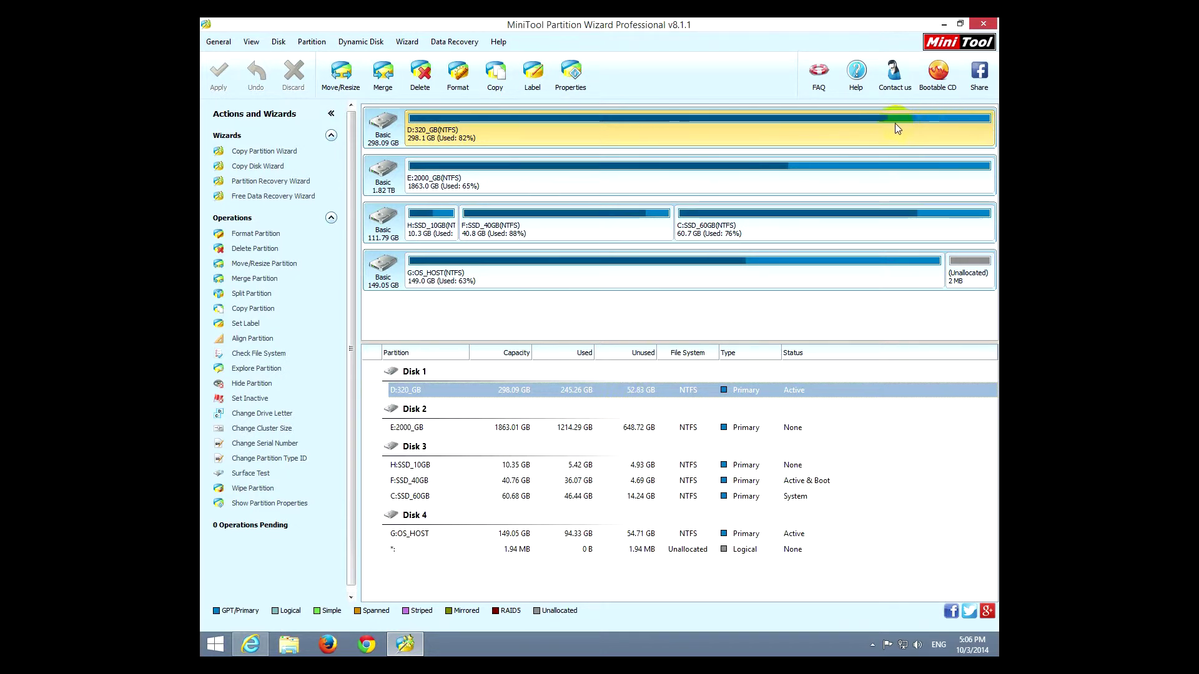
left_click(782, 170)
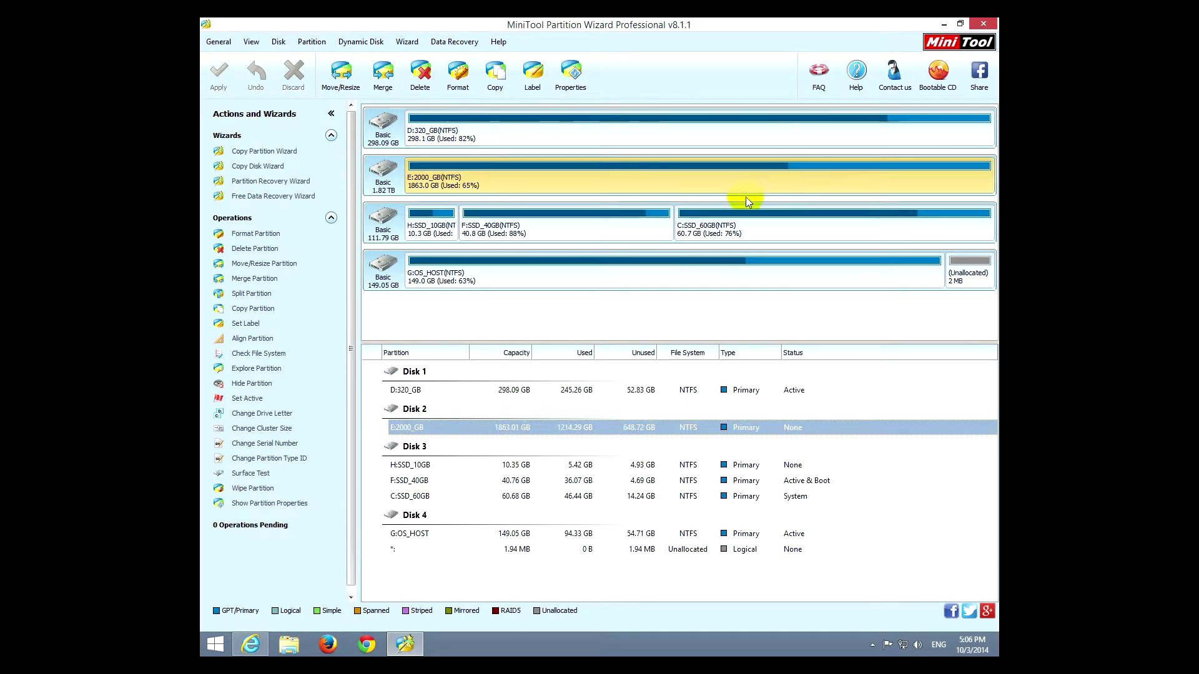
left_click(639, 224)
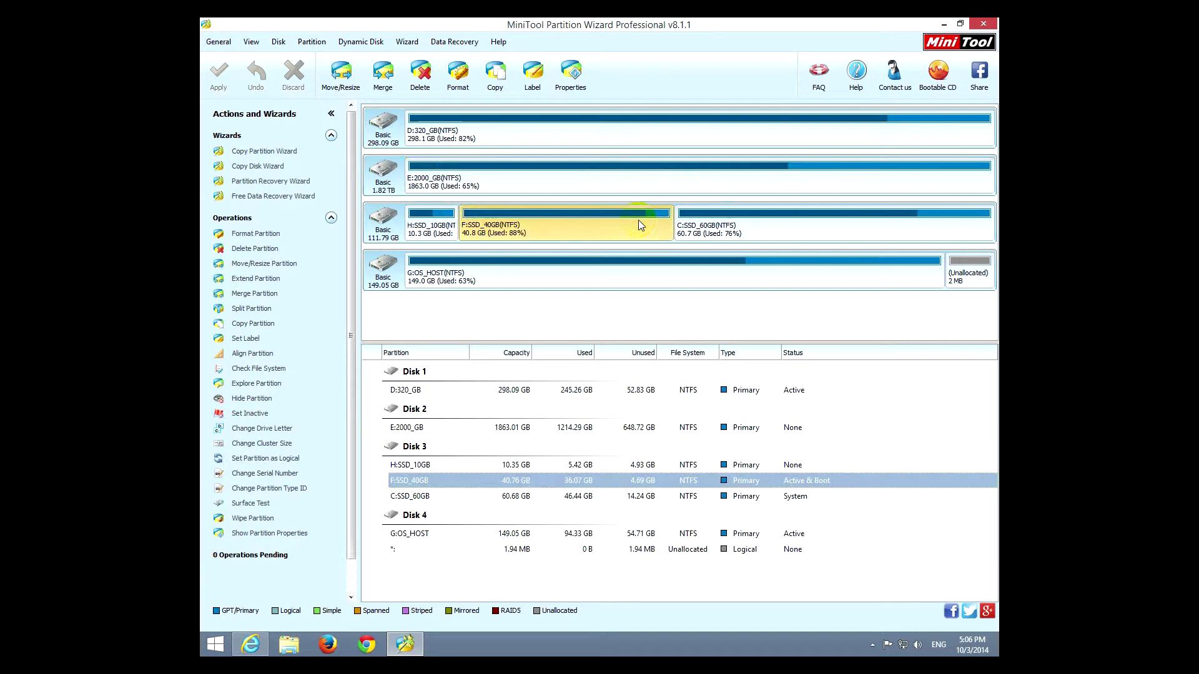
left_click(591, 272)
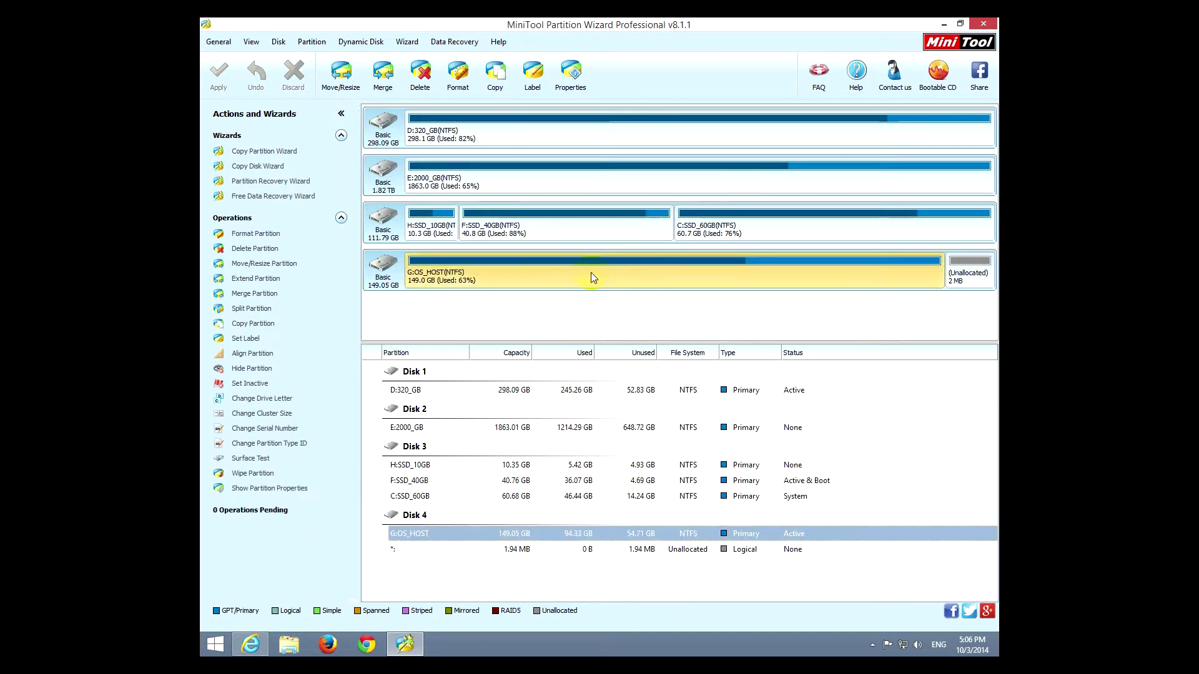
Step: Resize G:OS_HOST to span all of Disk 4, leaving 0 unallocated space after it
left_click(347, 87)
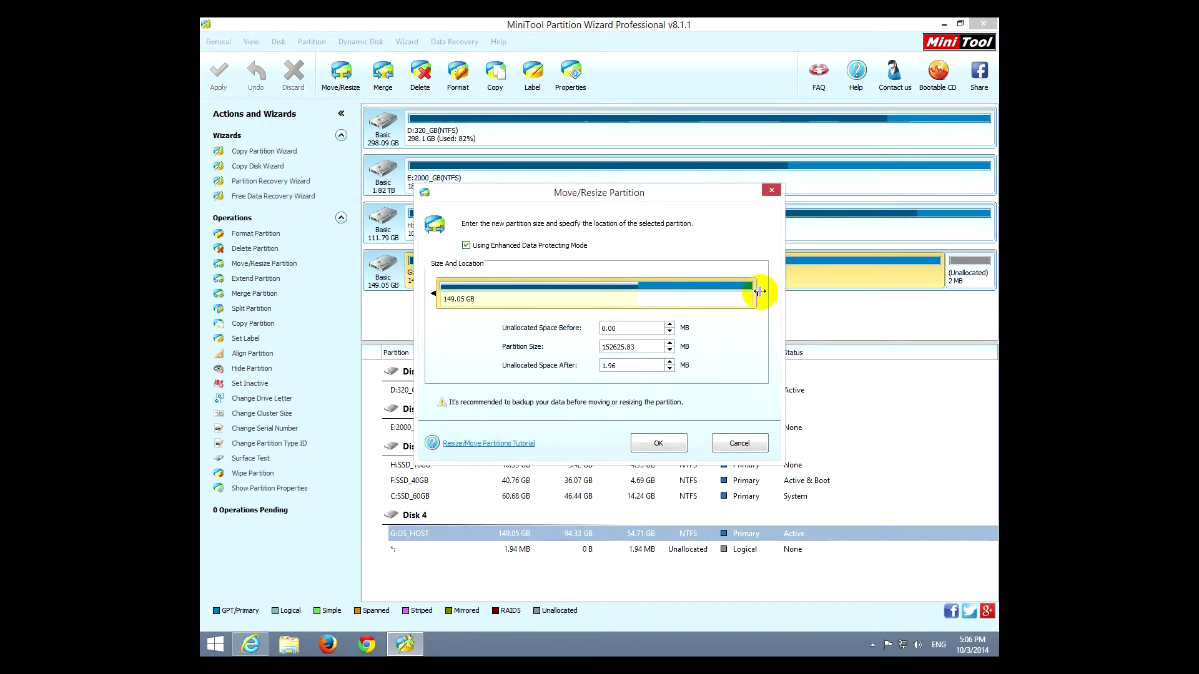
left_click_drag(759, 291, 702, 298)
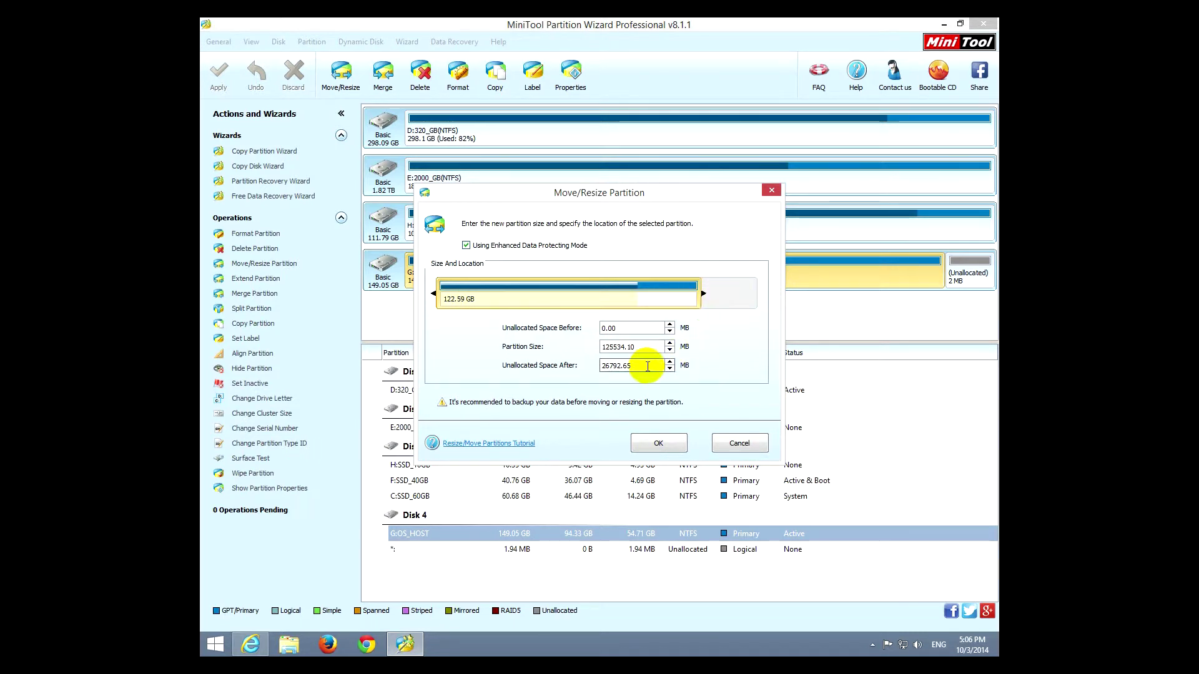
left_click_drag(648, 367, 606, 368)
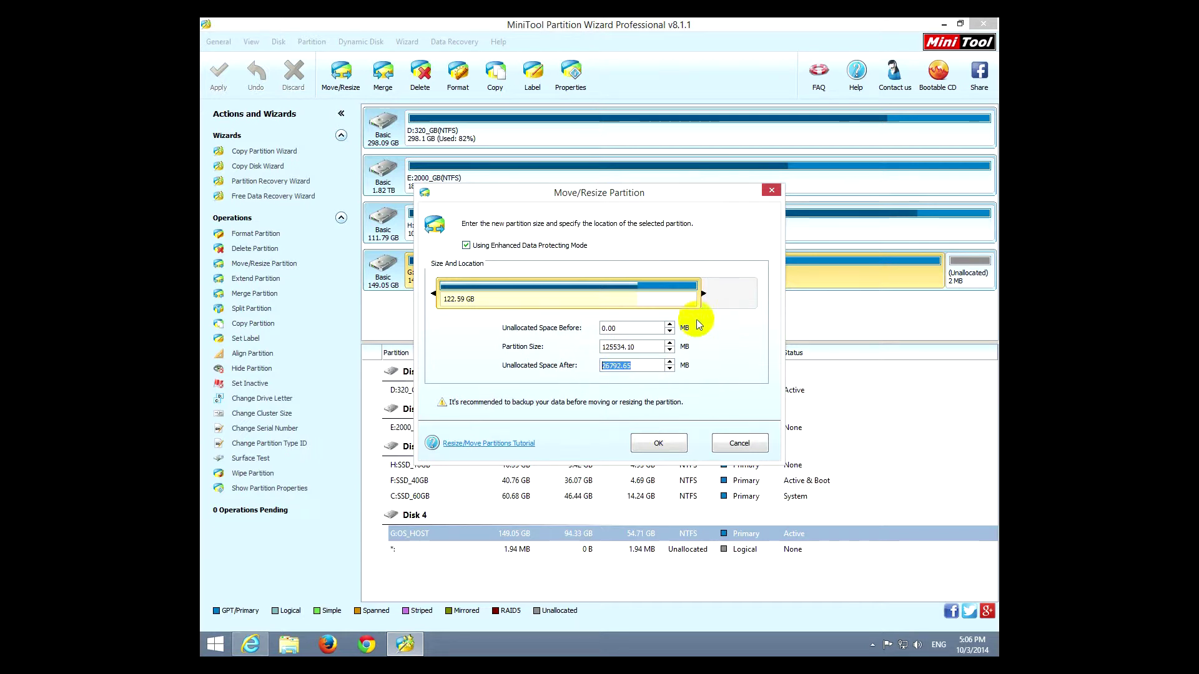
left_click_drag(705, 291, 772, 300)
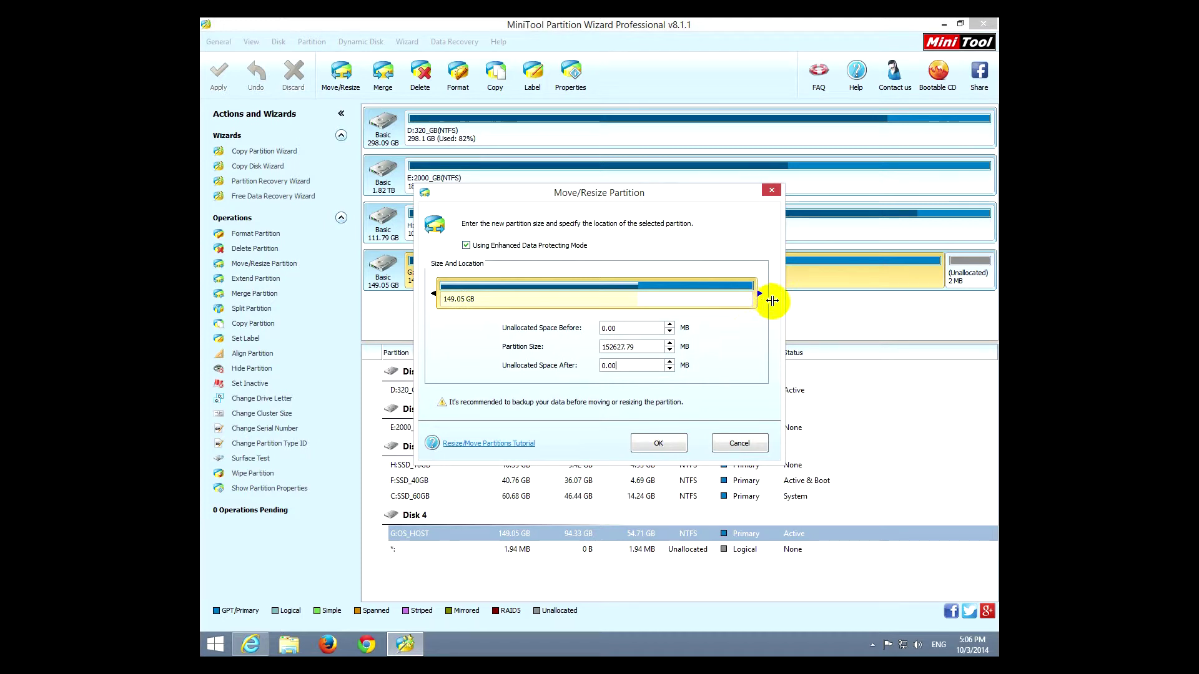
left_click(661, 443)
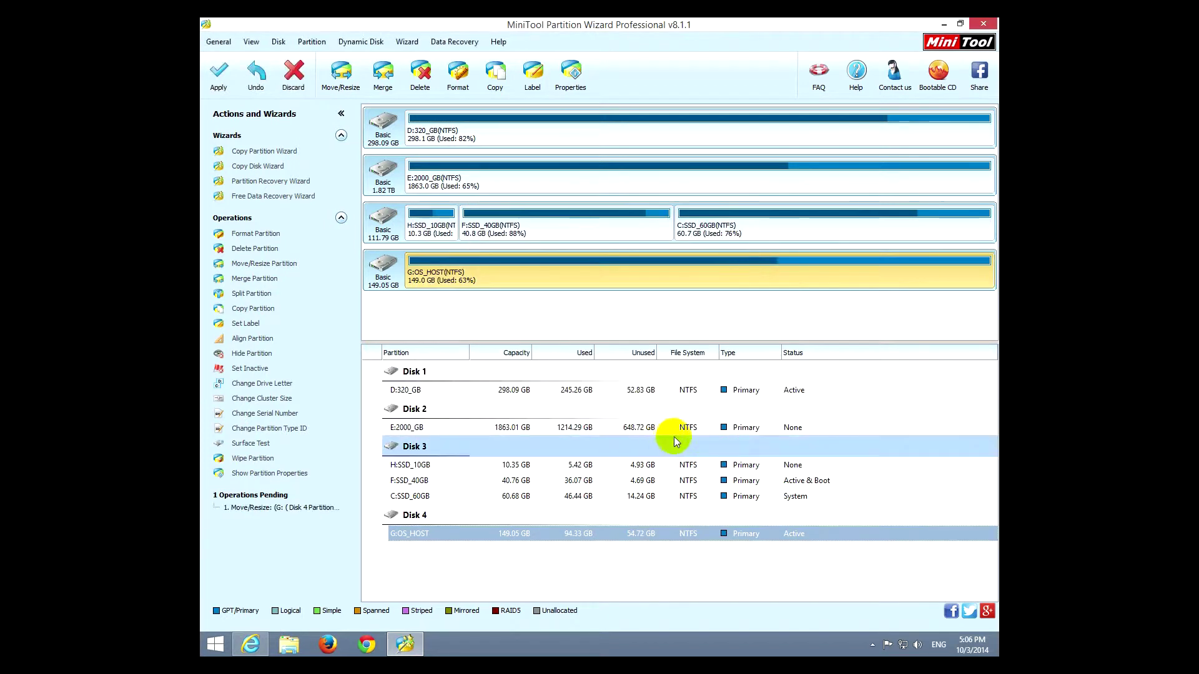
Step: Undo the pending G:OS_HOST resize and select F:SSD_40GB on Disk 3
left_click(262, 88)
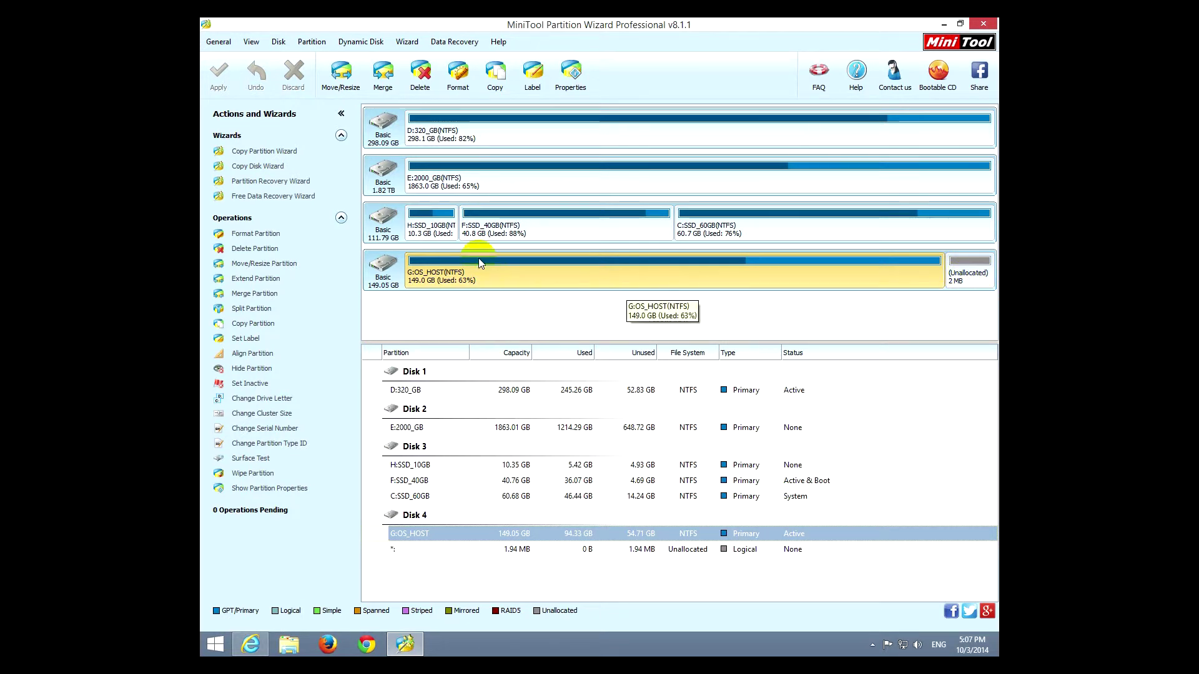
left_click(559, 228)
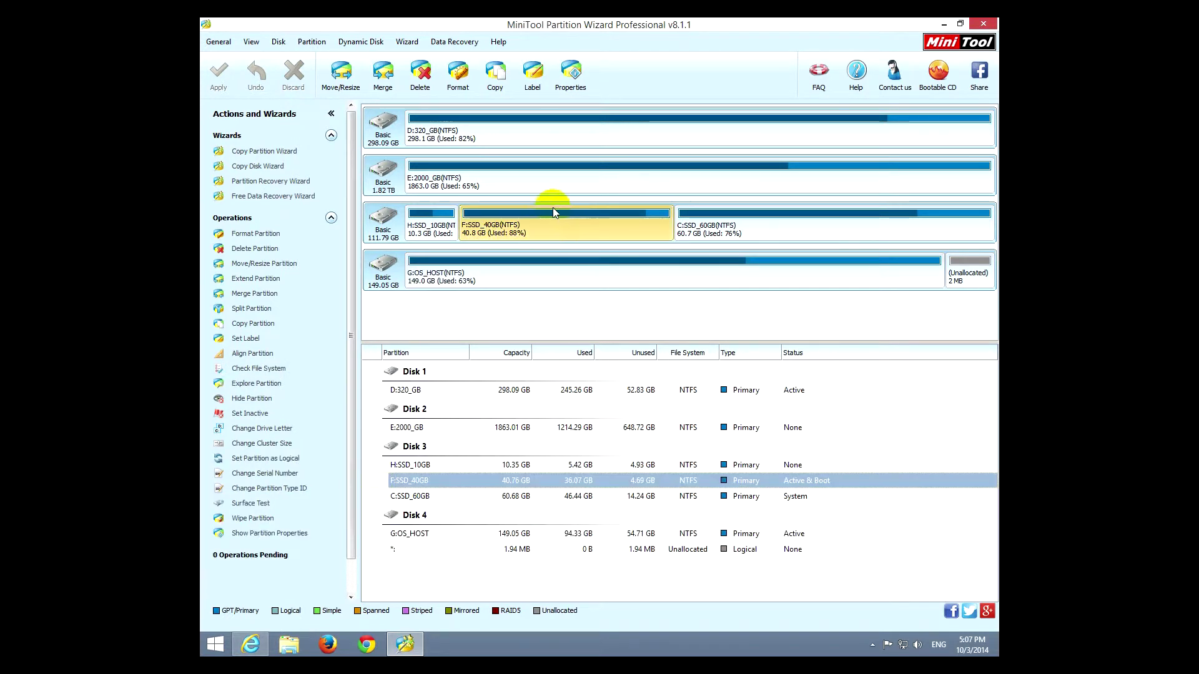
Step: Start the Merge Partition wizard and choose Disk 3's F:SSD_40GB as the partition to expand
left_click(391, 73)
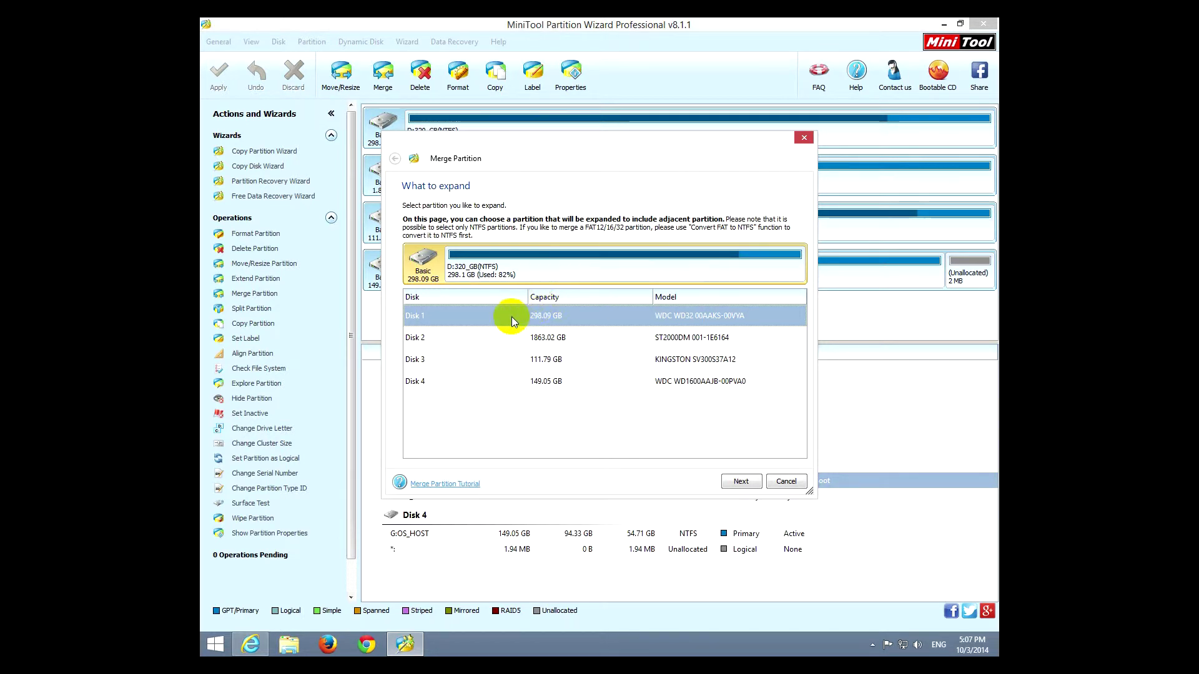
left_click(686, 361)
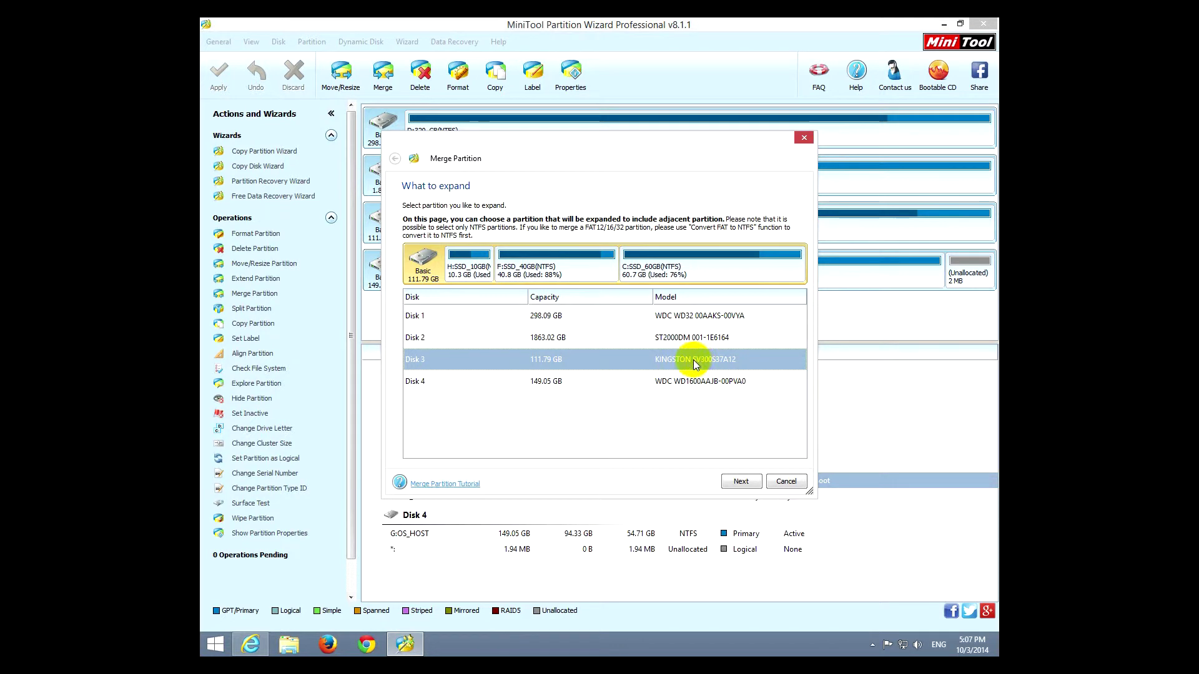
left_click(563, 276)
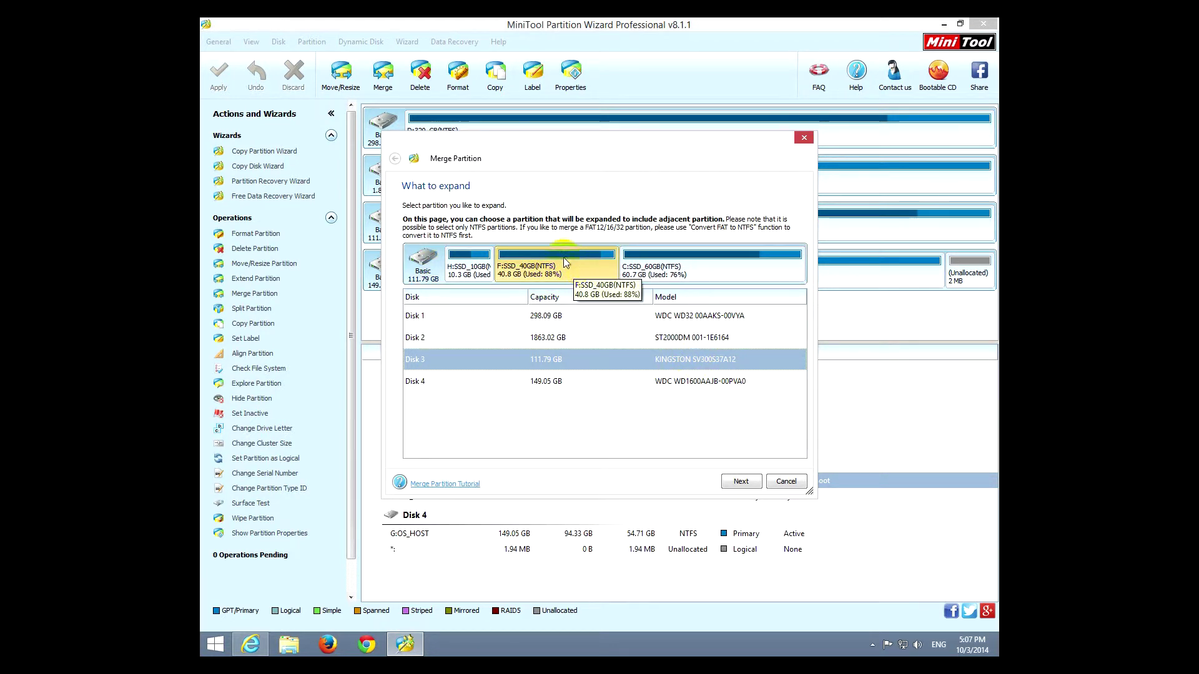
Step: Pick C:SSD_60GB to merge into F:SSD_40GB using folder merged_partition_content, and finish the wizard
left_click(742, 482)
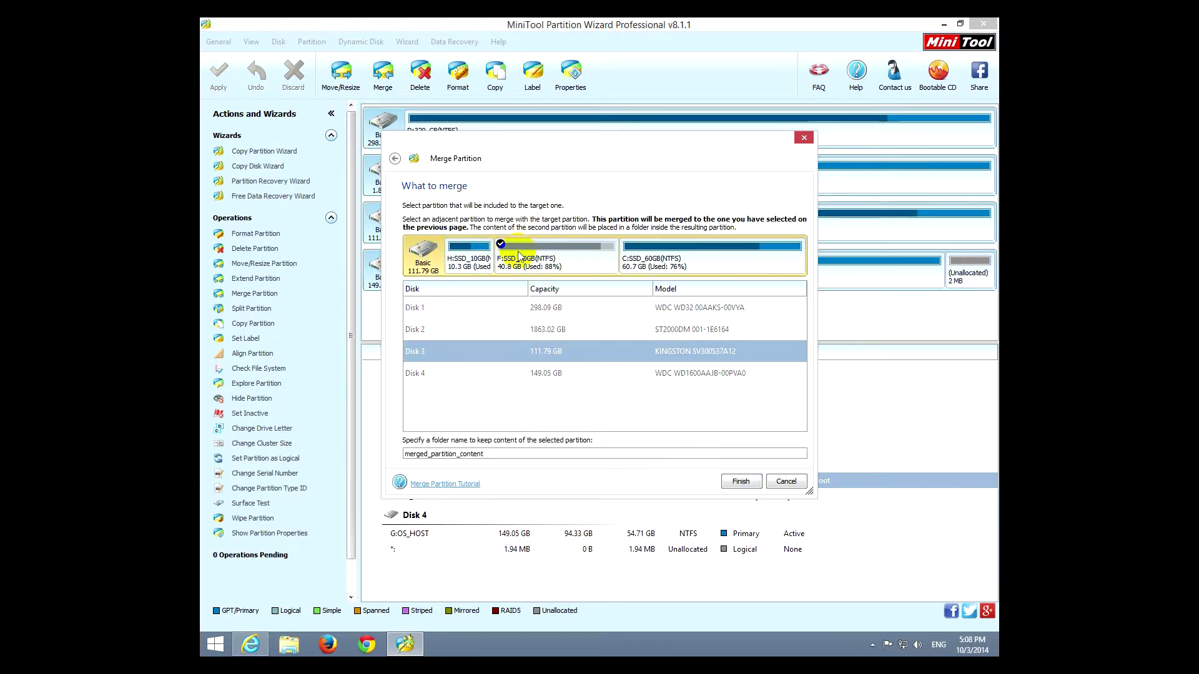
left_click(663, 257)
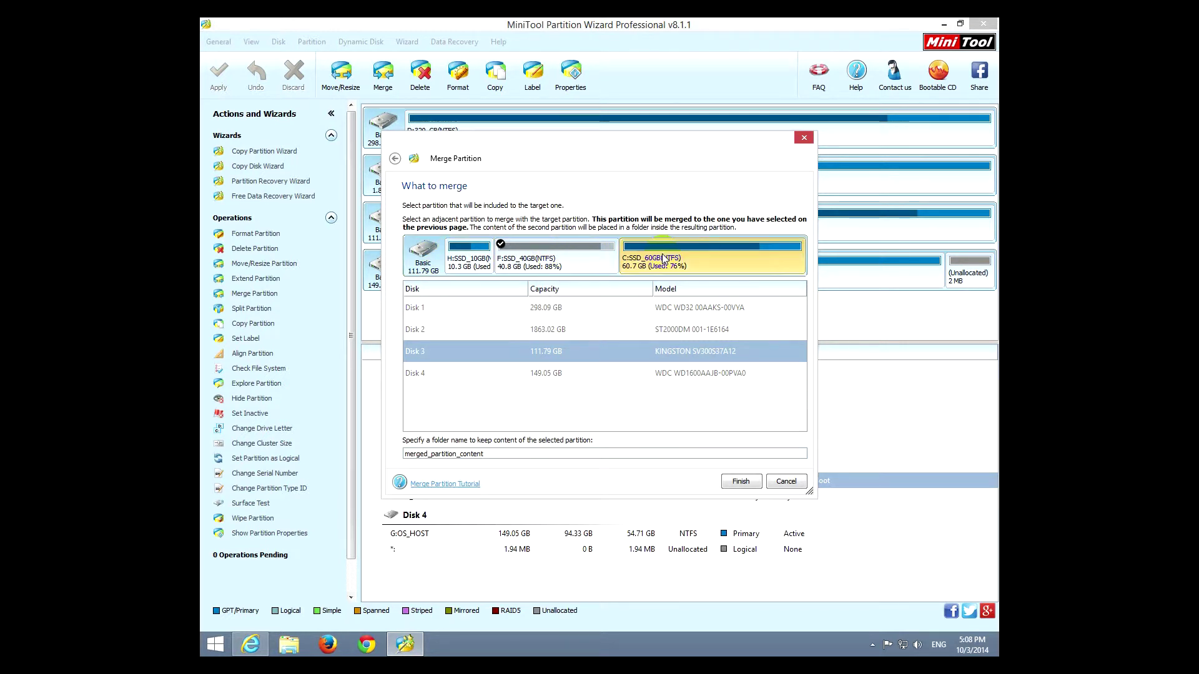
left_click(467, 262)
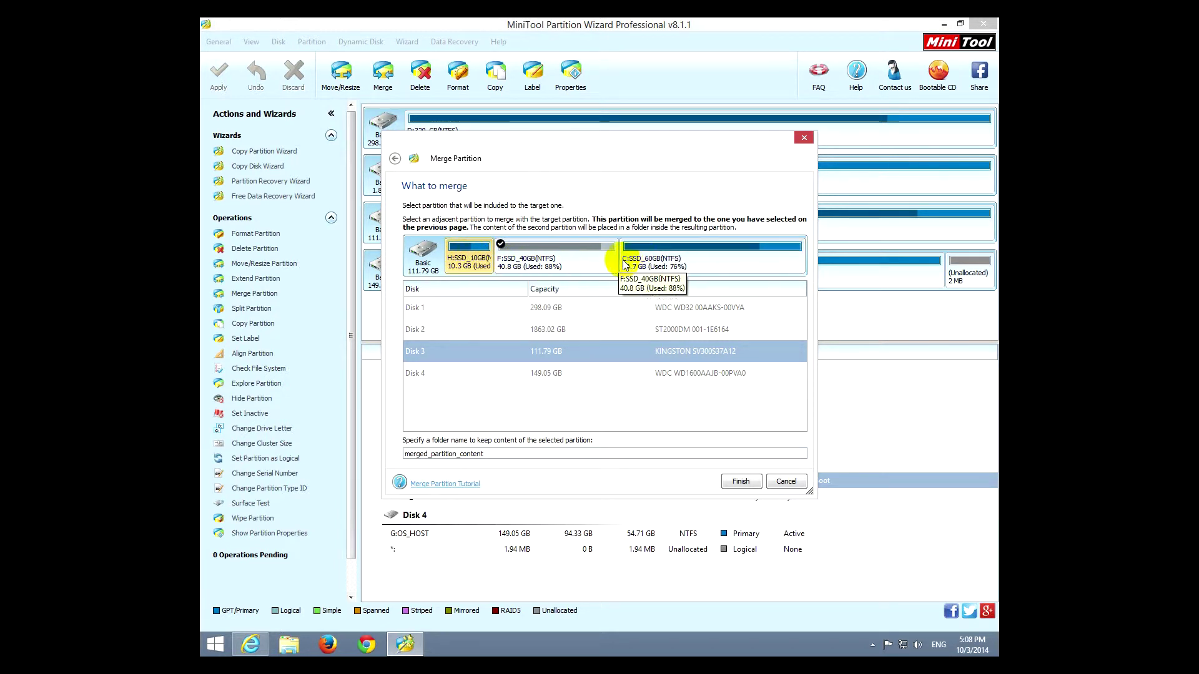
left_click(660, 265)
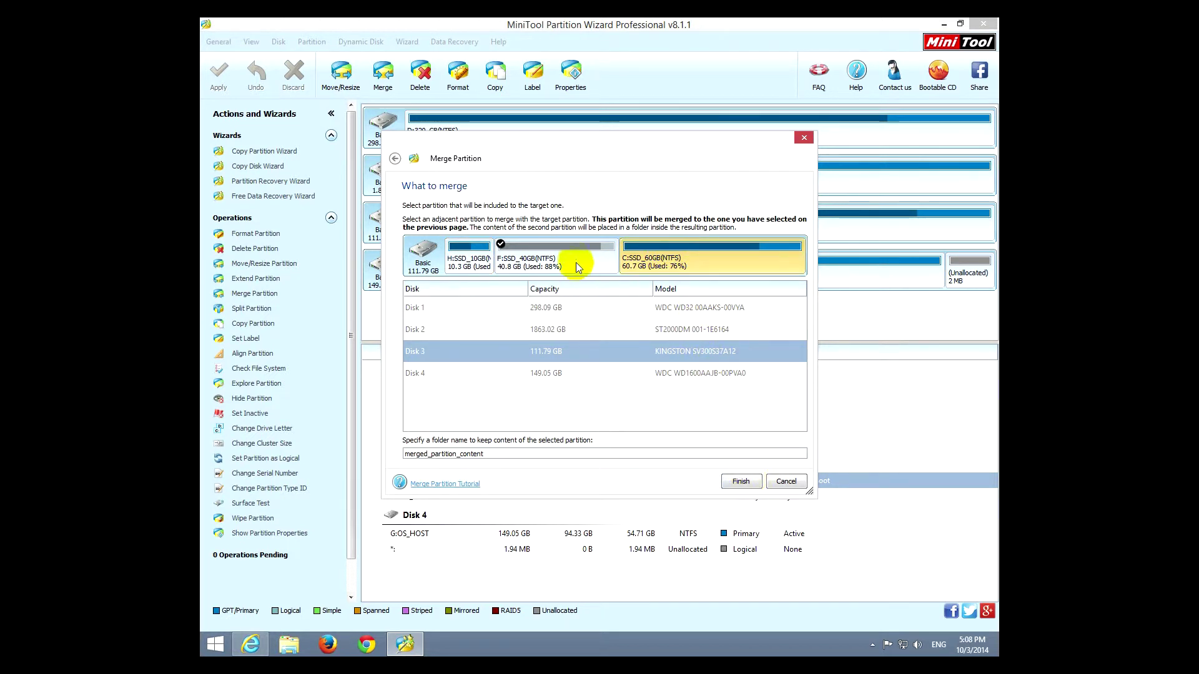
left_click(500, 244)
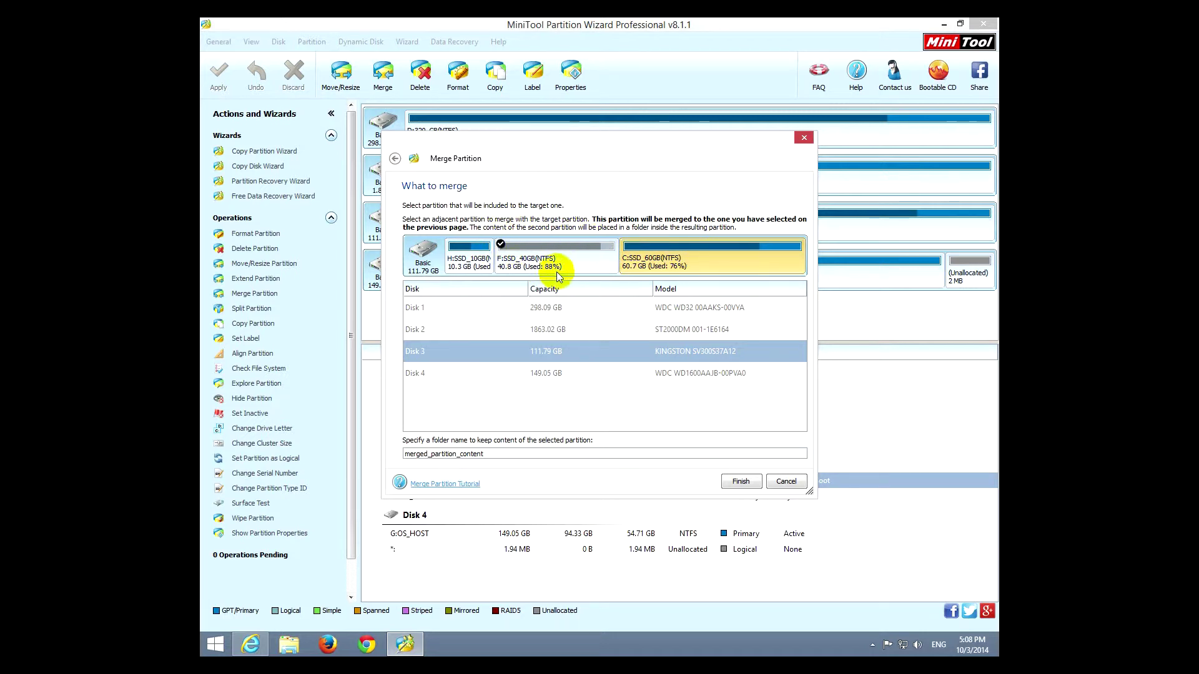
left_click(738, 480)
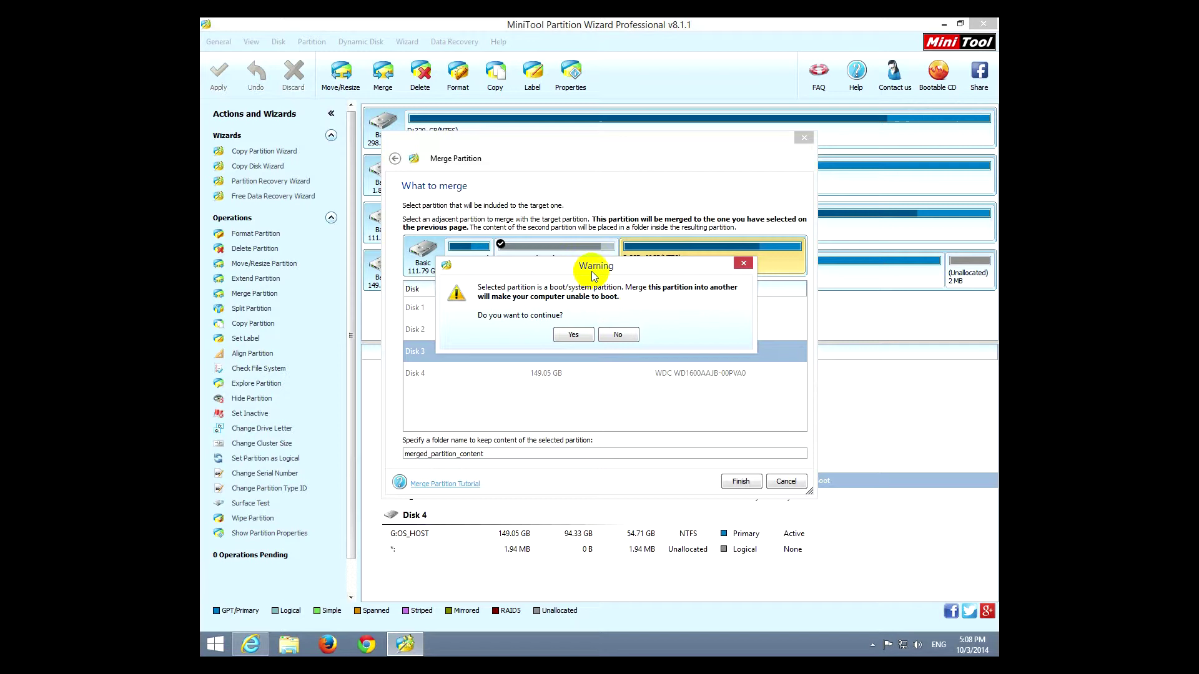
Step: Accept the boot/system warning so the merge is queued, growing F:SSD_40GB to 101.44 GB
left_click_drag(598, 268, 611, 315)
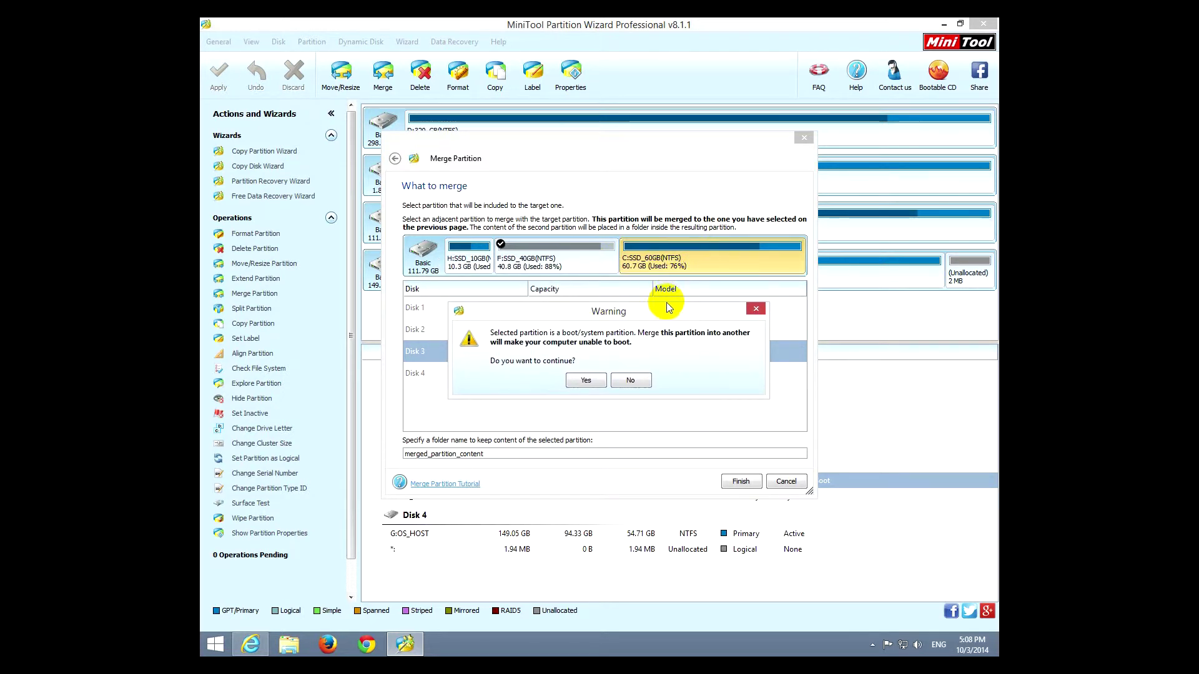
left_click(602, 378)
left_click(590, 381)
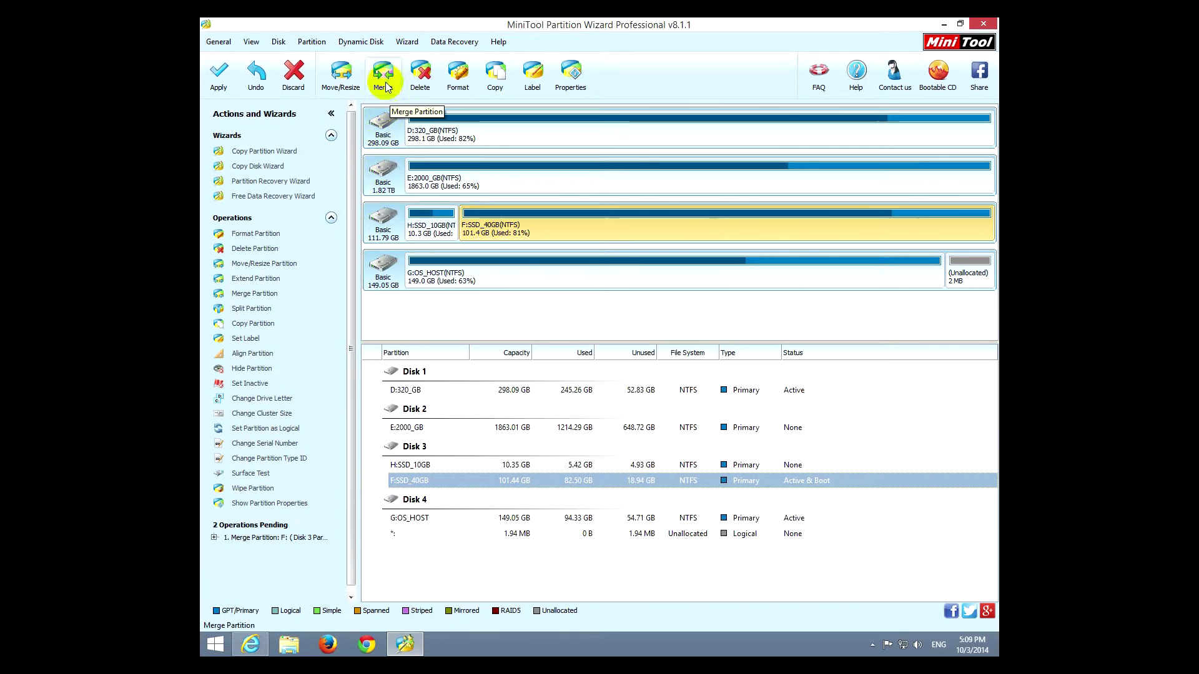
Step: Undo the pending merge and queue deletion of H:SSD_10GB
left_click(258, 80)
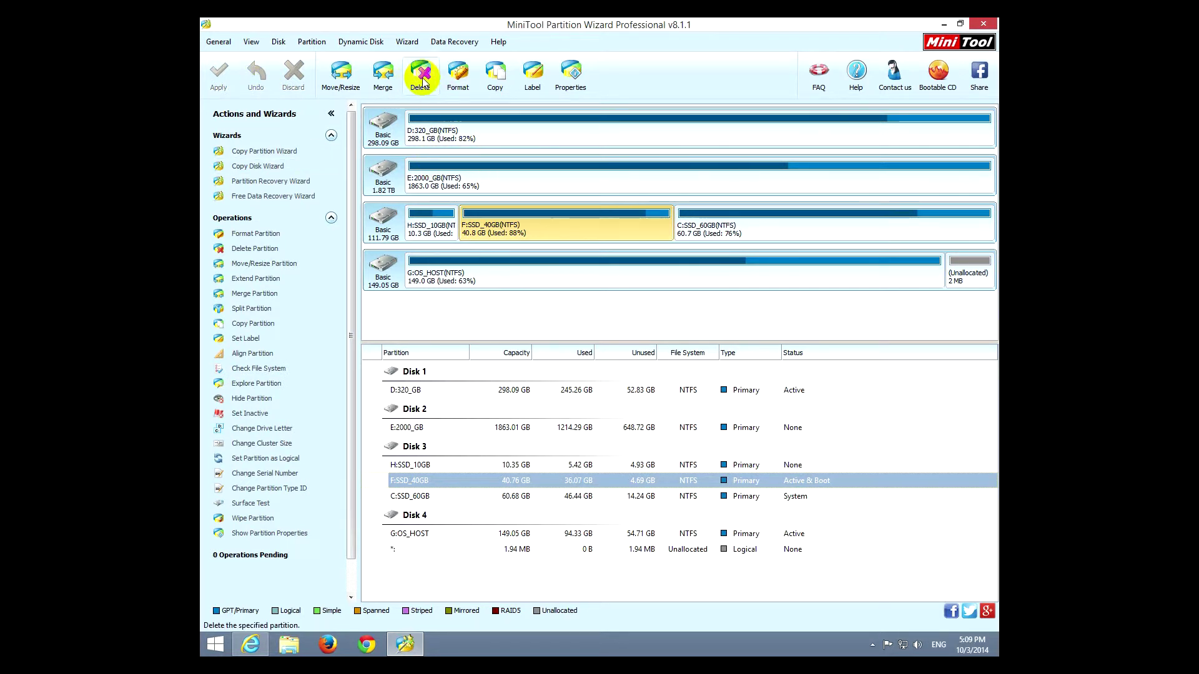
left_click(436, 221)
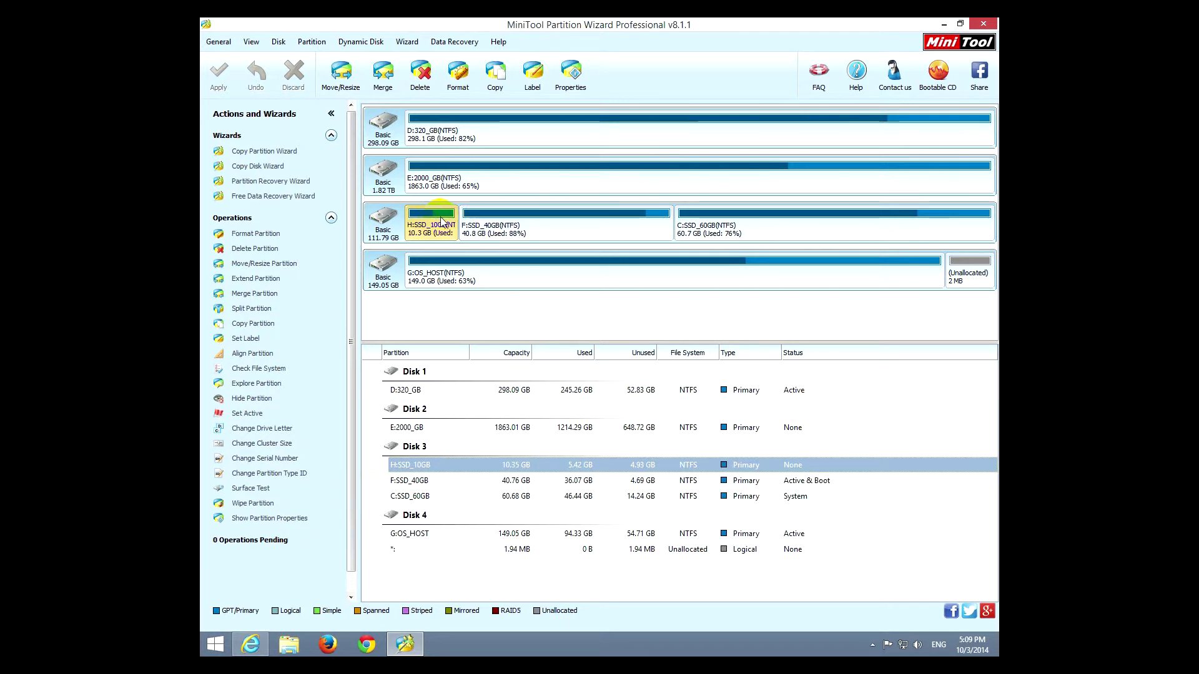
left_click(420, 85)
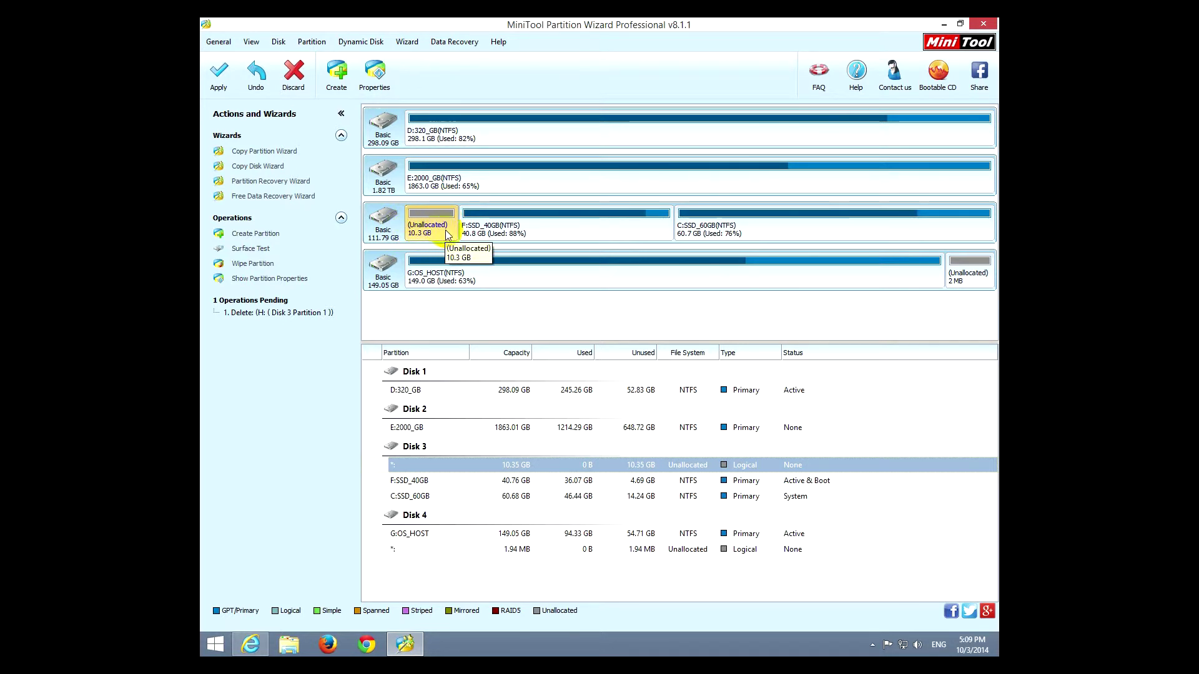
Step: Queue deletion of F:SSD_40GB and C:SSD_60GB, confirming both system-partition warnings, then undo the last deletion
left_click(523, 227)
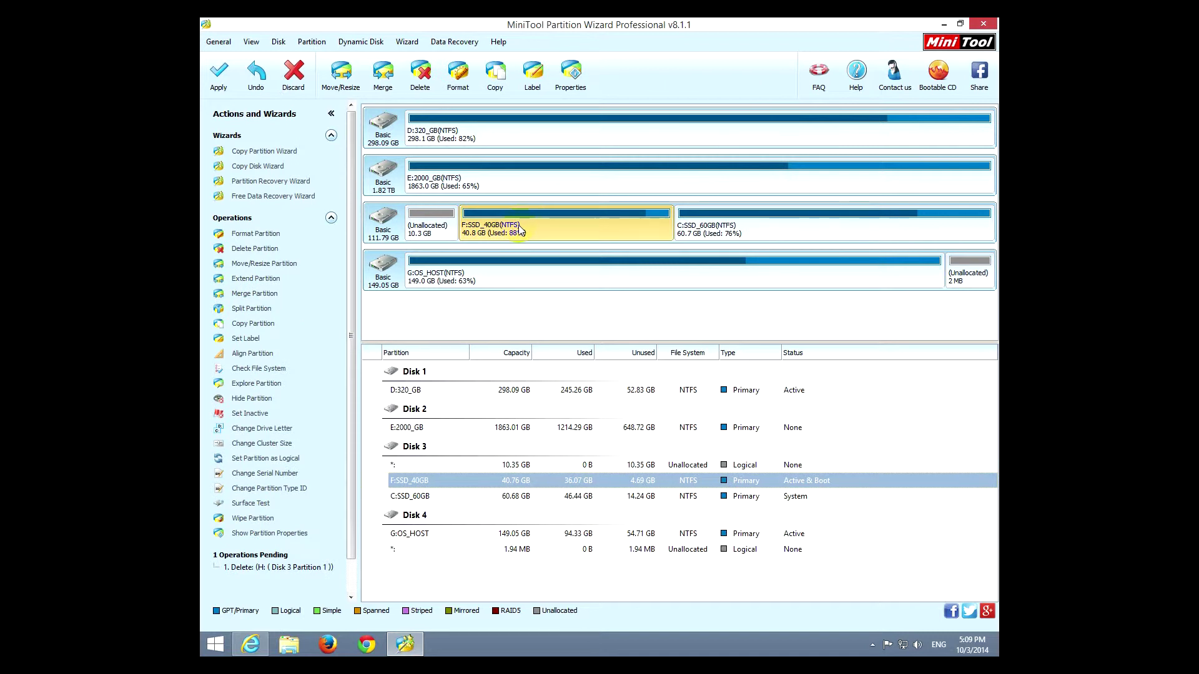
left_click(420, 78)
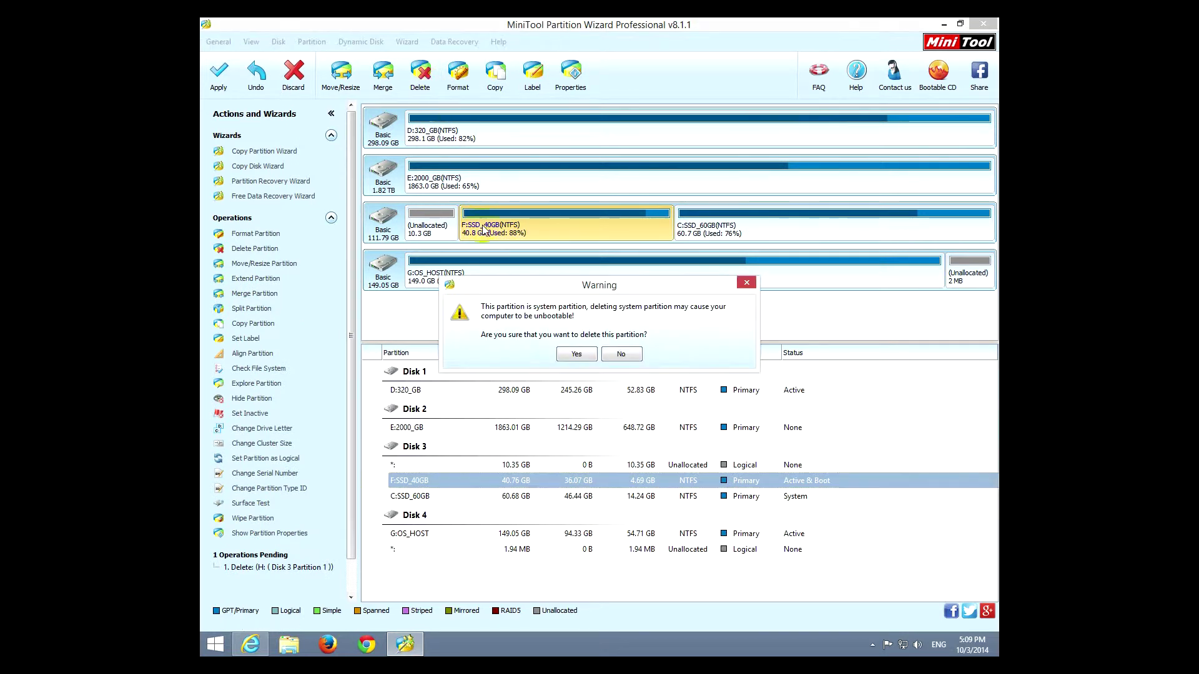
left_click(572, 354)
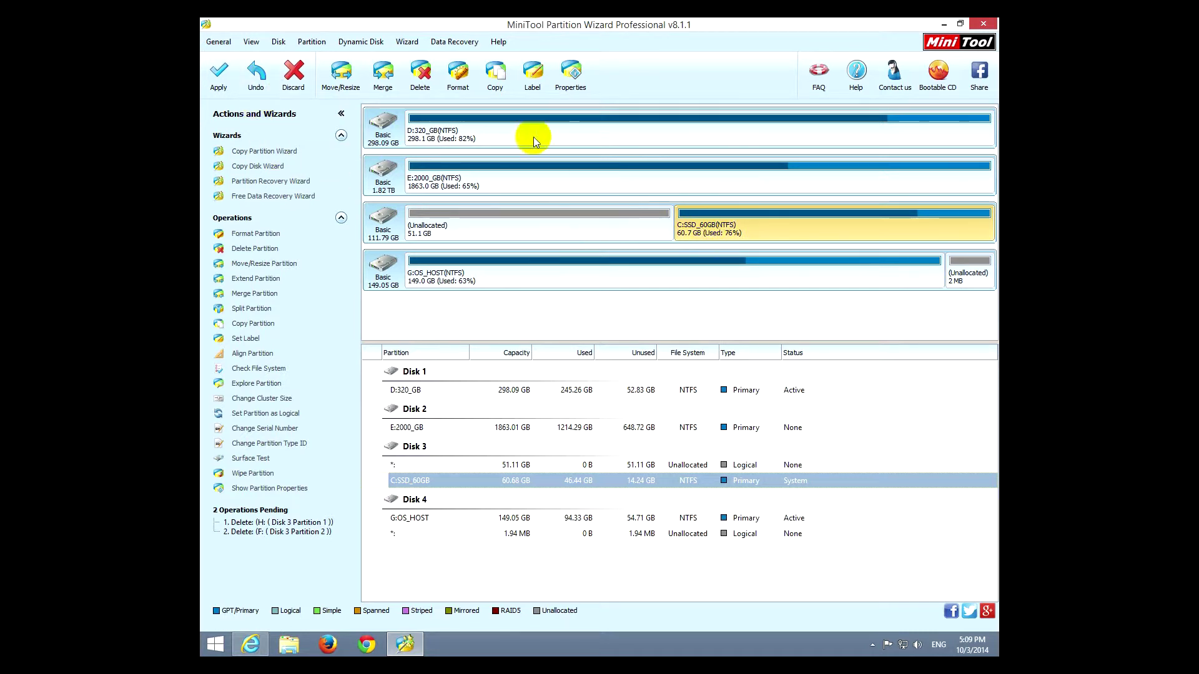
left_click(428, 83)
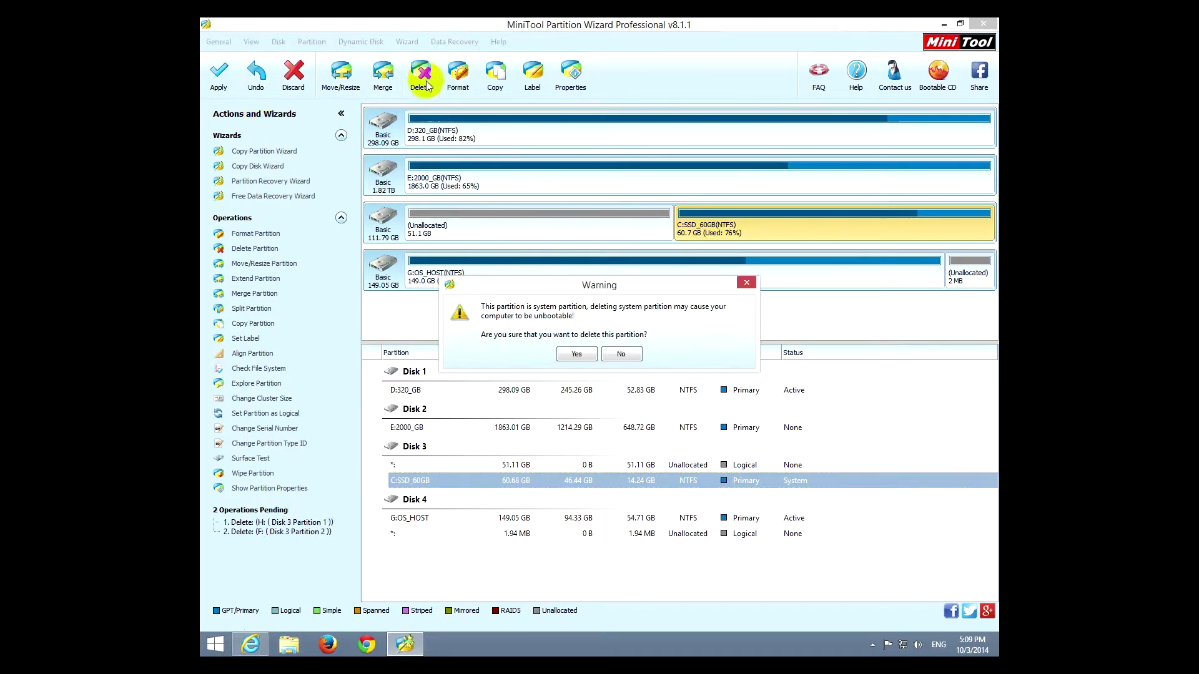
left_click(577, 354)
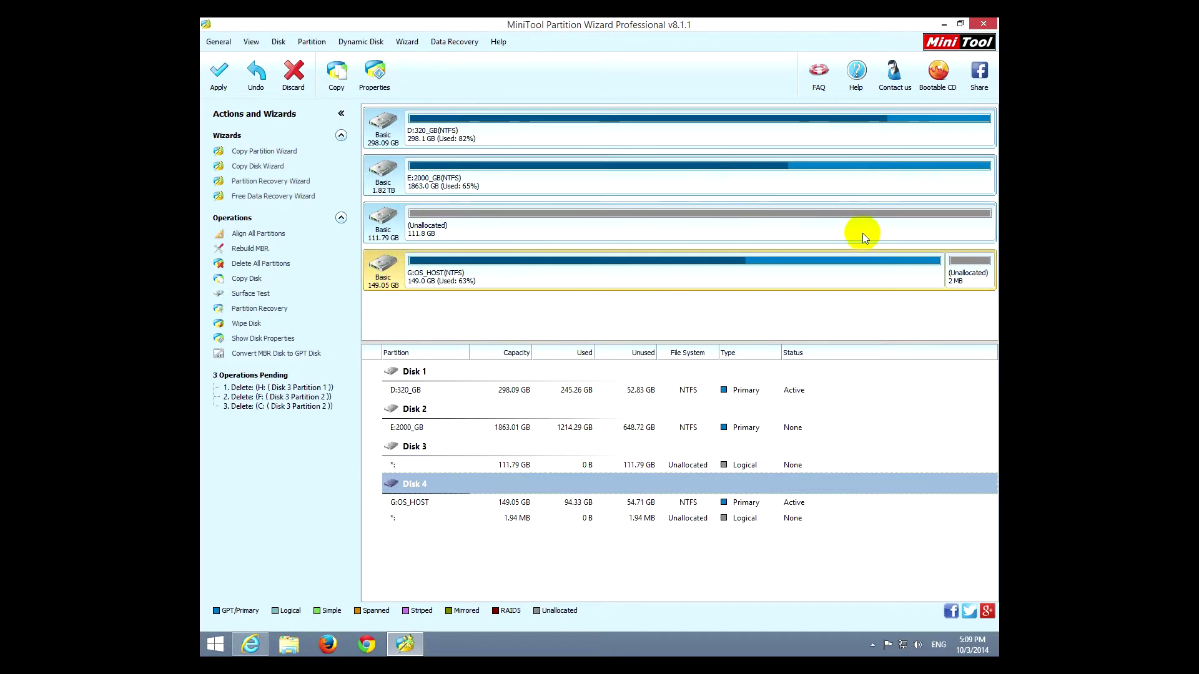
left_click(256, 74)
Step: Undo the remaining deletions, then queue formatting F:SSD_40GB as NTFS, label SSD_40GB, default cluster size
left_click(256, 73)
left_click(256, 73)
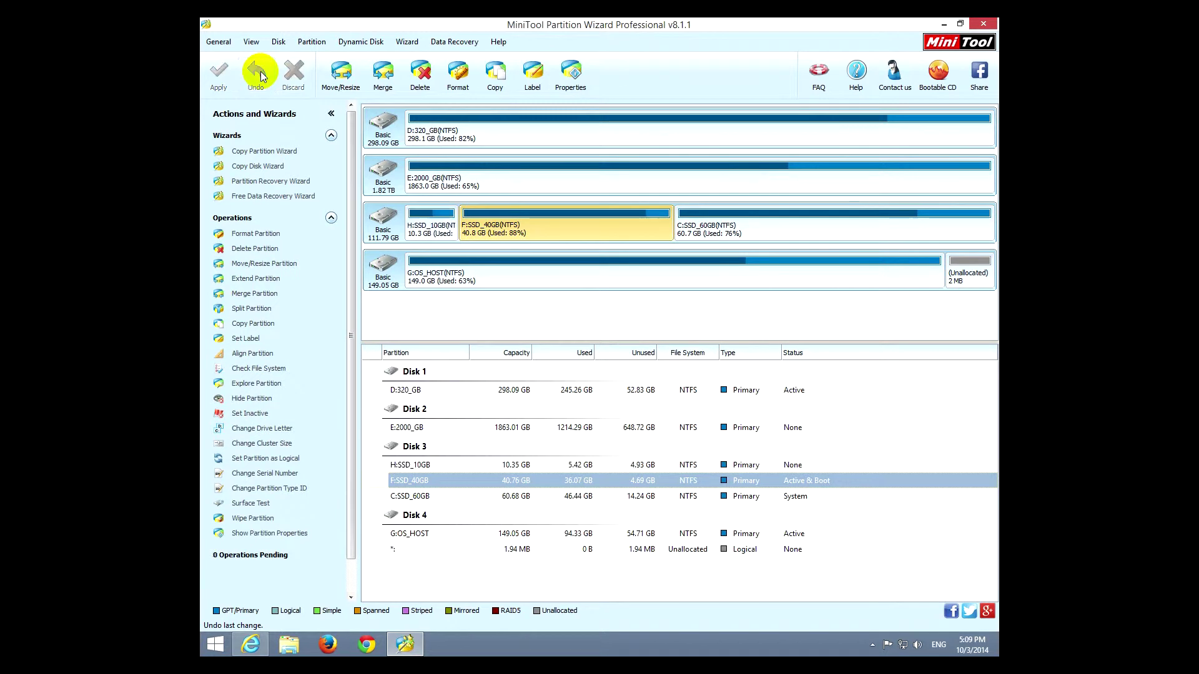
left_click(458, 74)
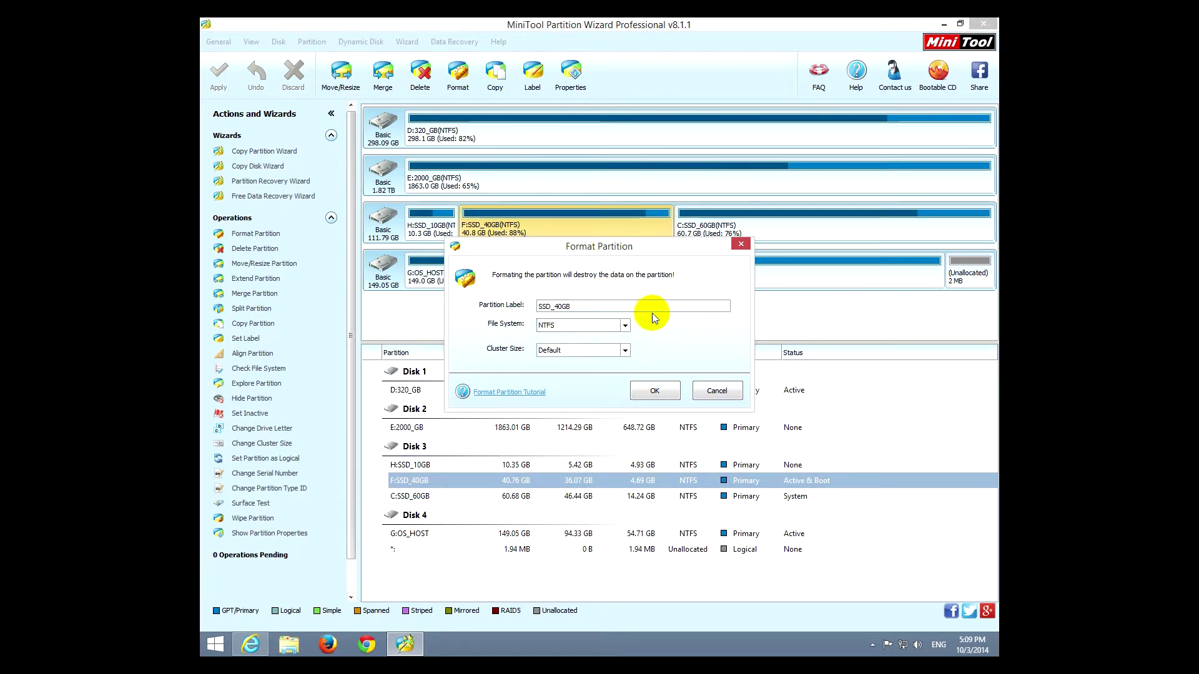
left_click_drag(665, 248, 662, 282)
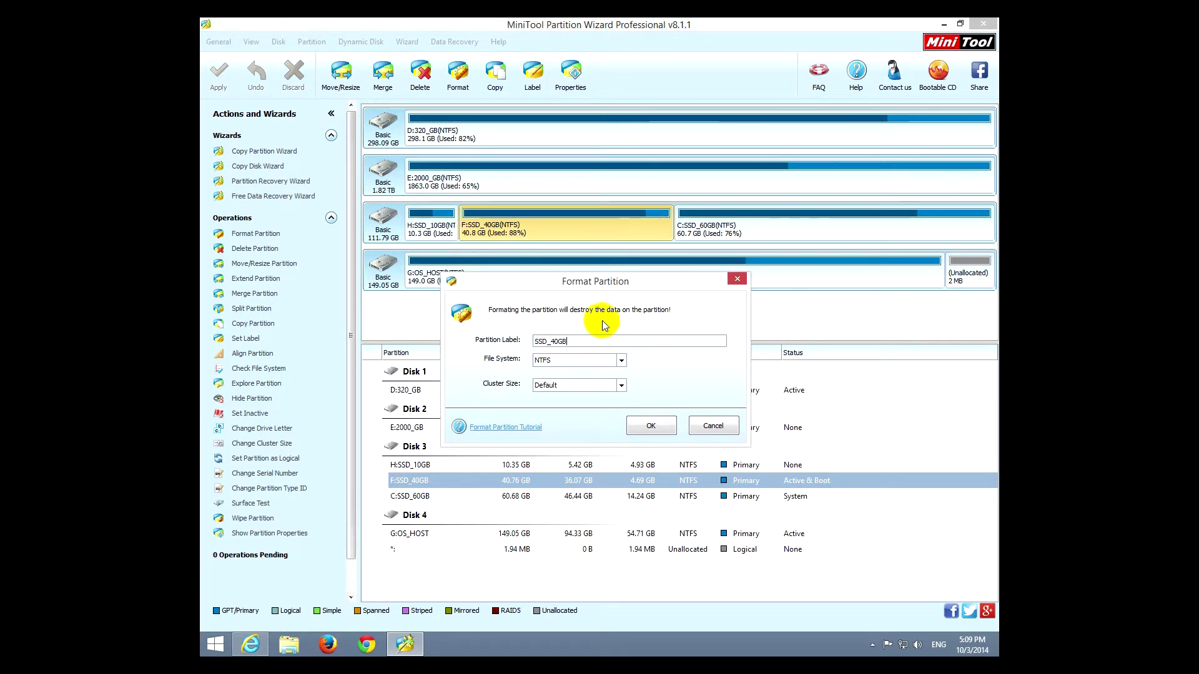
left_click(622, 361)
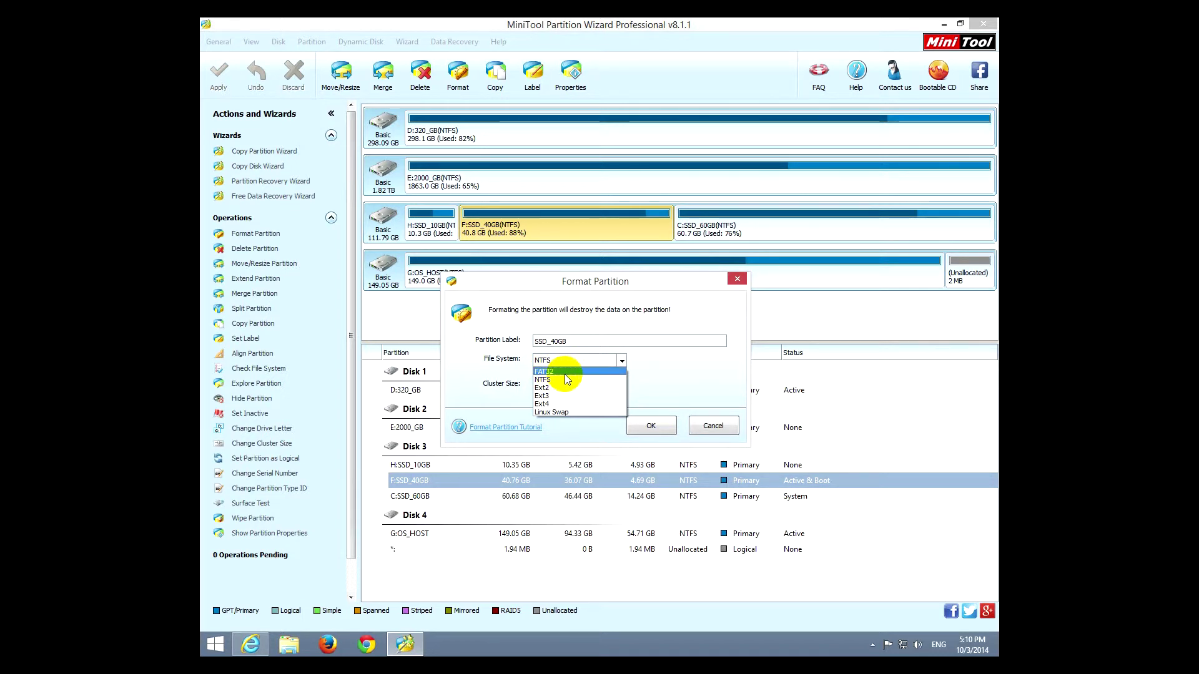
left_click(671, 392)
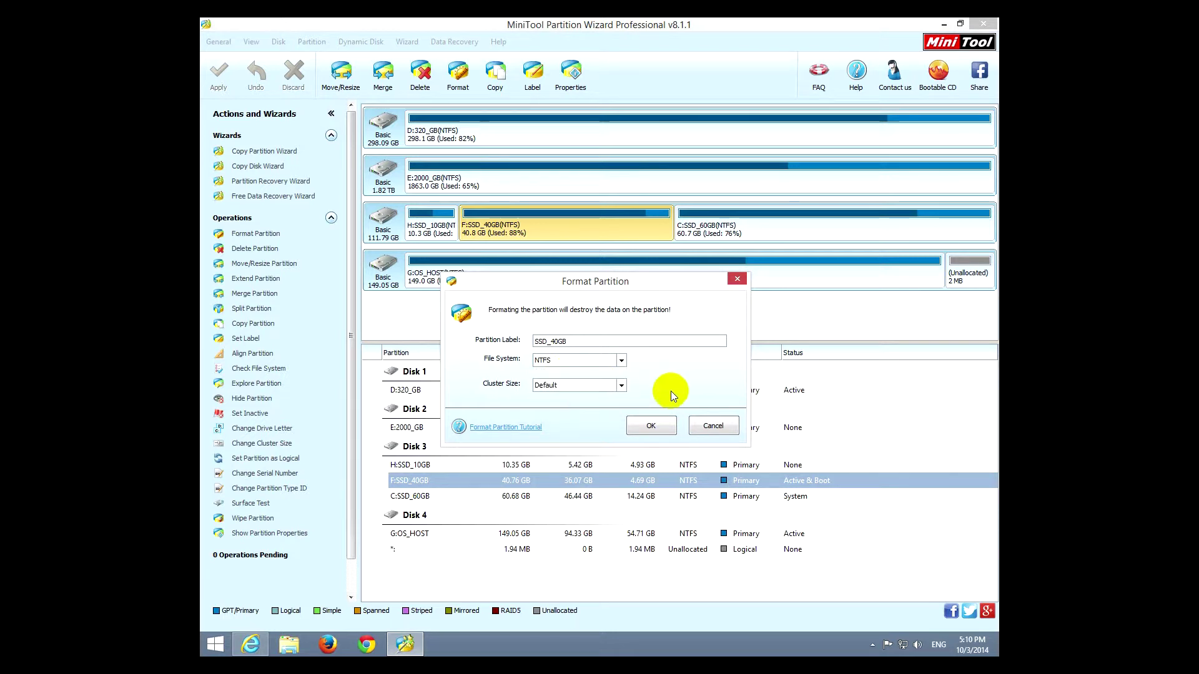
left_click(660, 426)
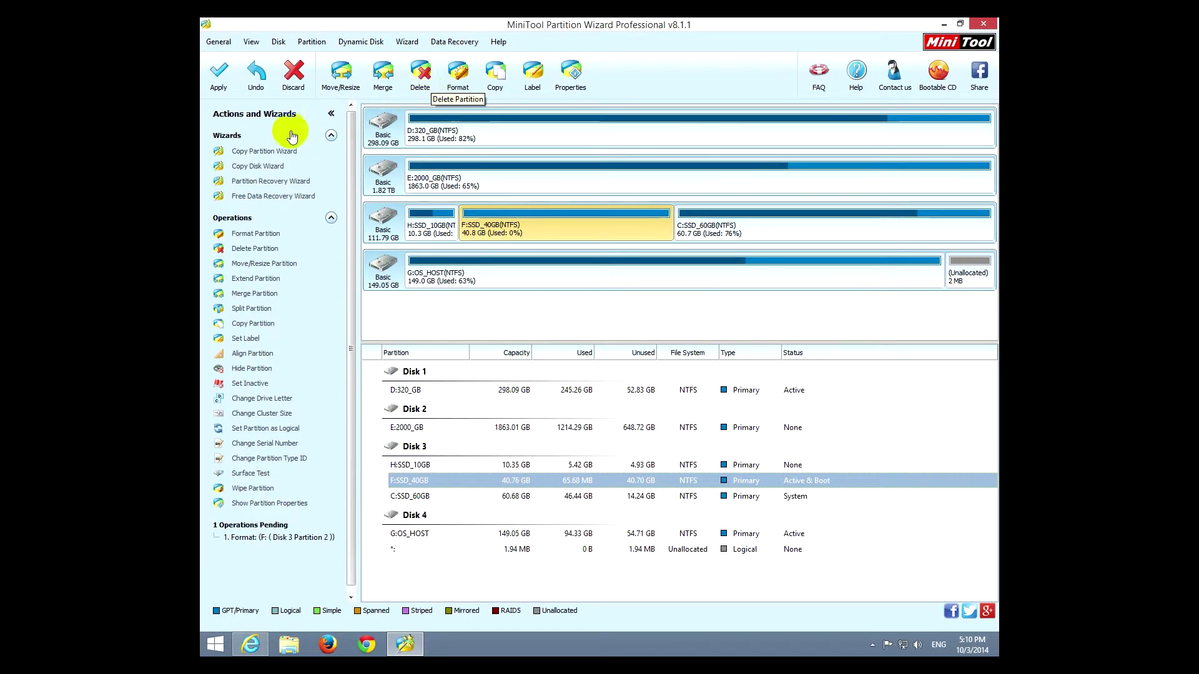
Step: Undo the pending format of F: and queue deletion of G:OS_HOST
left_click(256, 79)
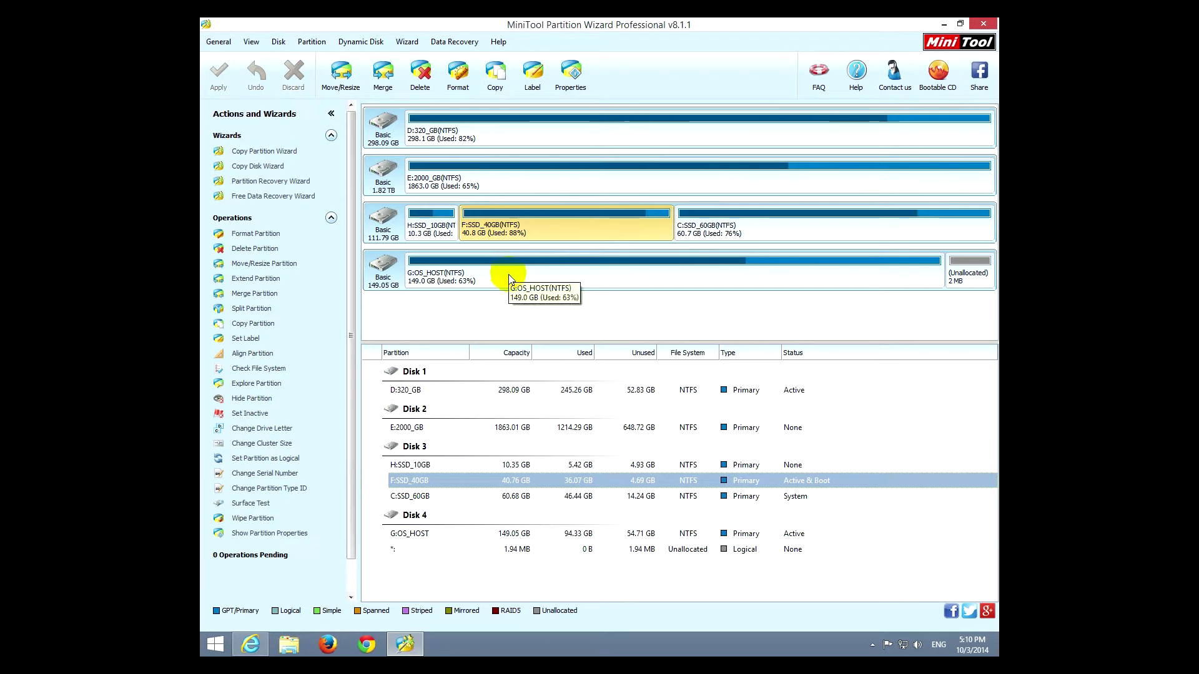
left_click(532, 277)
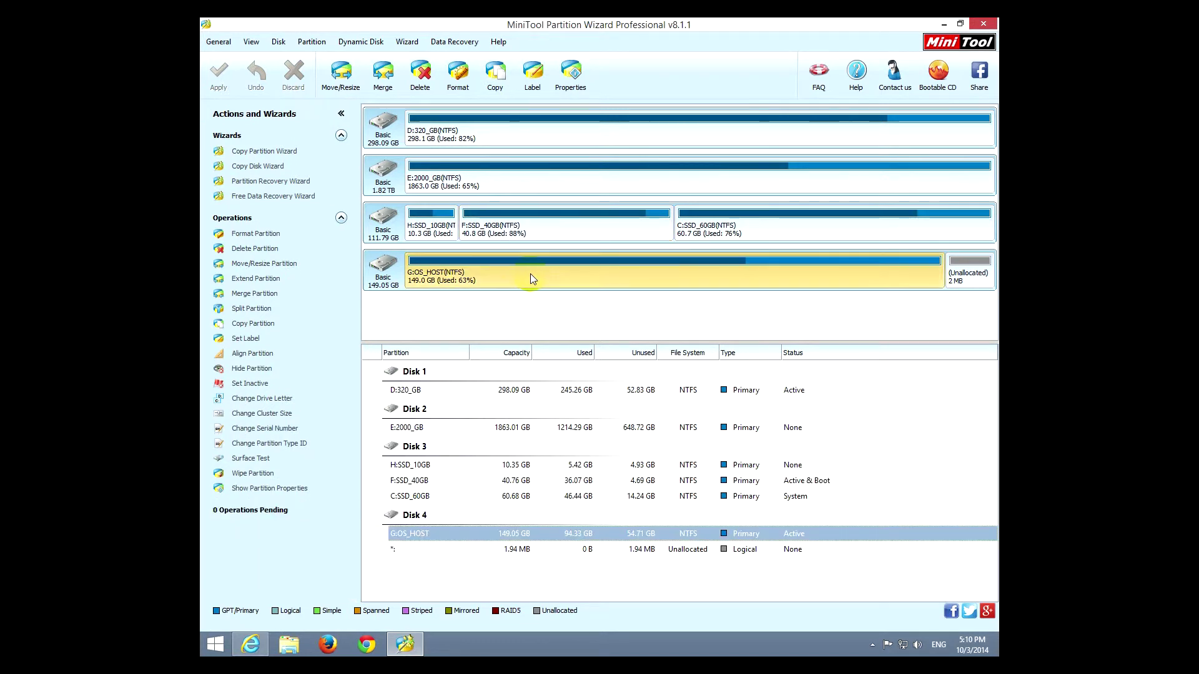
left_click(425, 75)
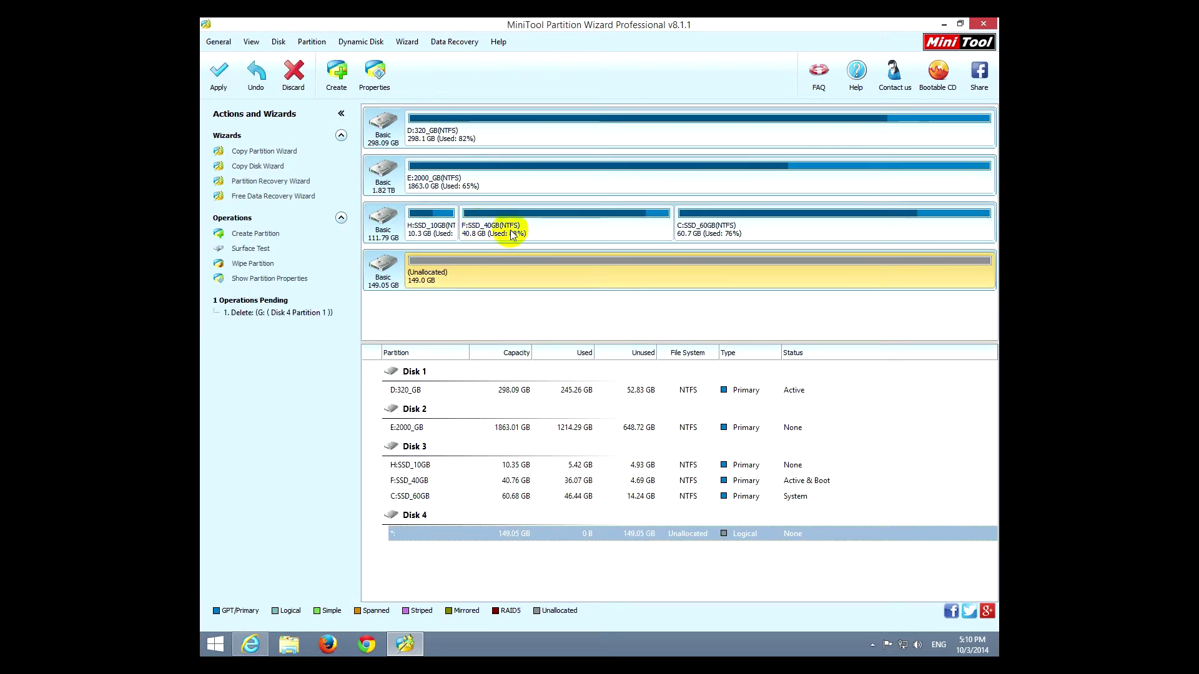
Step: Start copying F:SSD_40GB, targeting Disk 4's 149.05 GB unallocated space
left_click(547, 231)
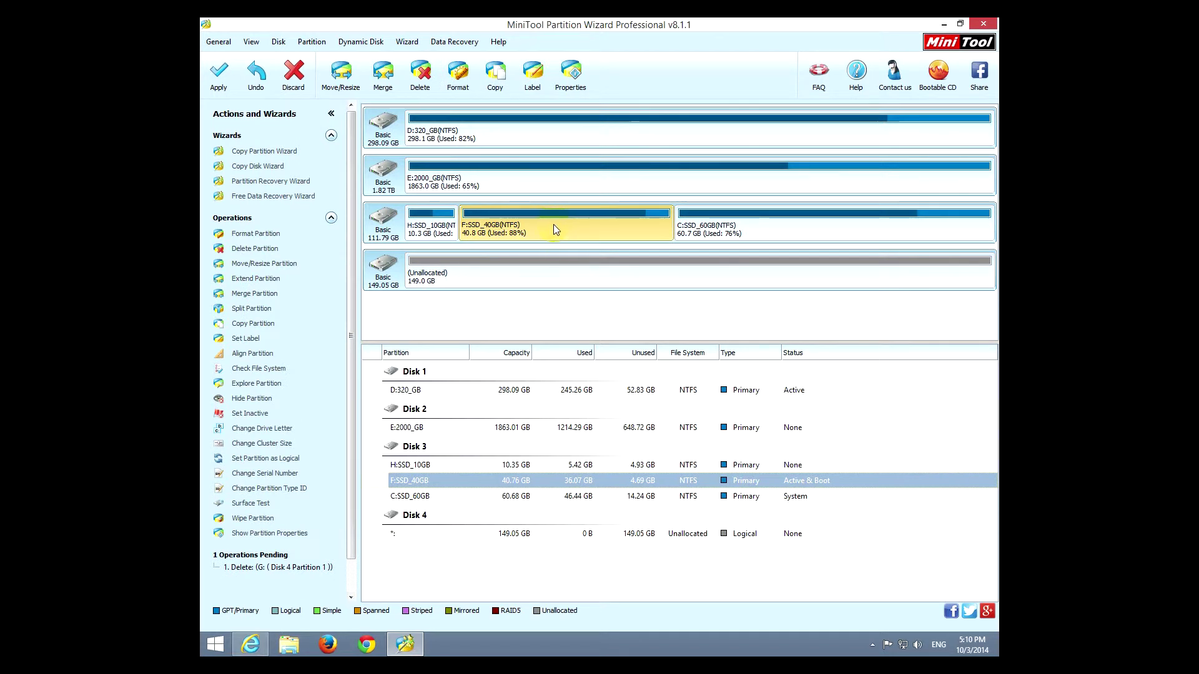
left_click(501, 78)
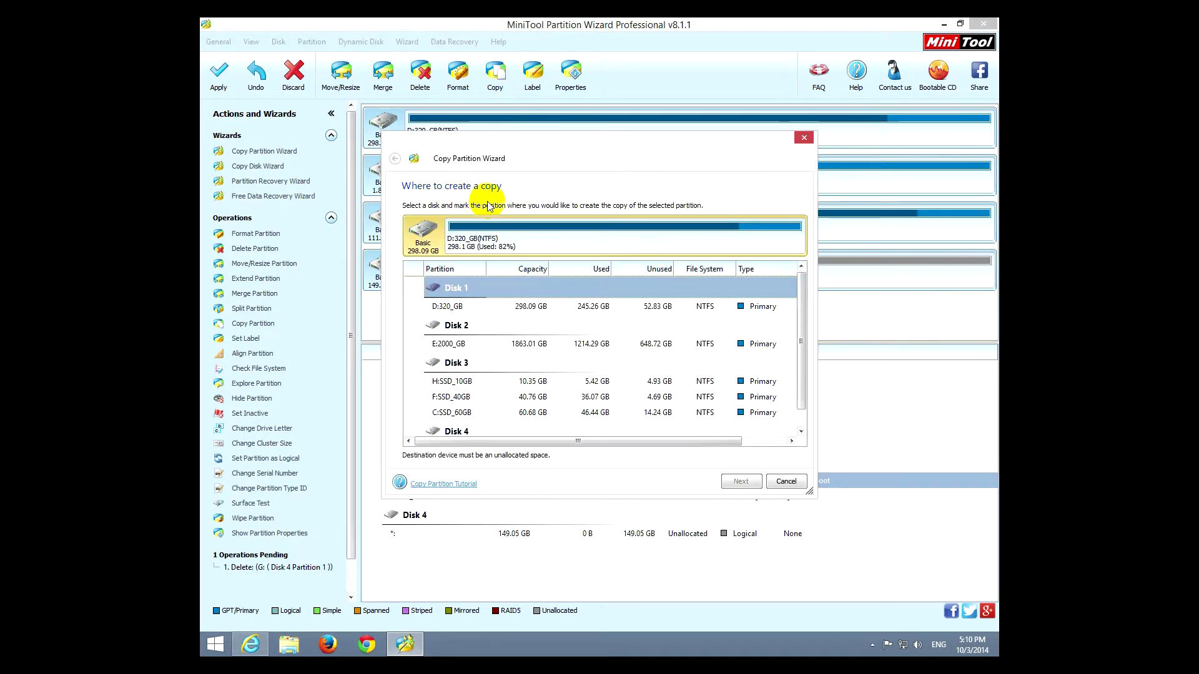
left_click(796, 304)
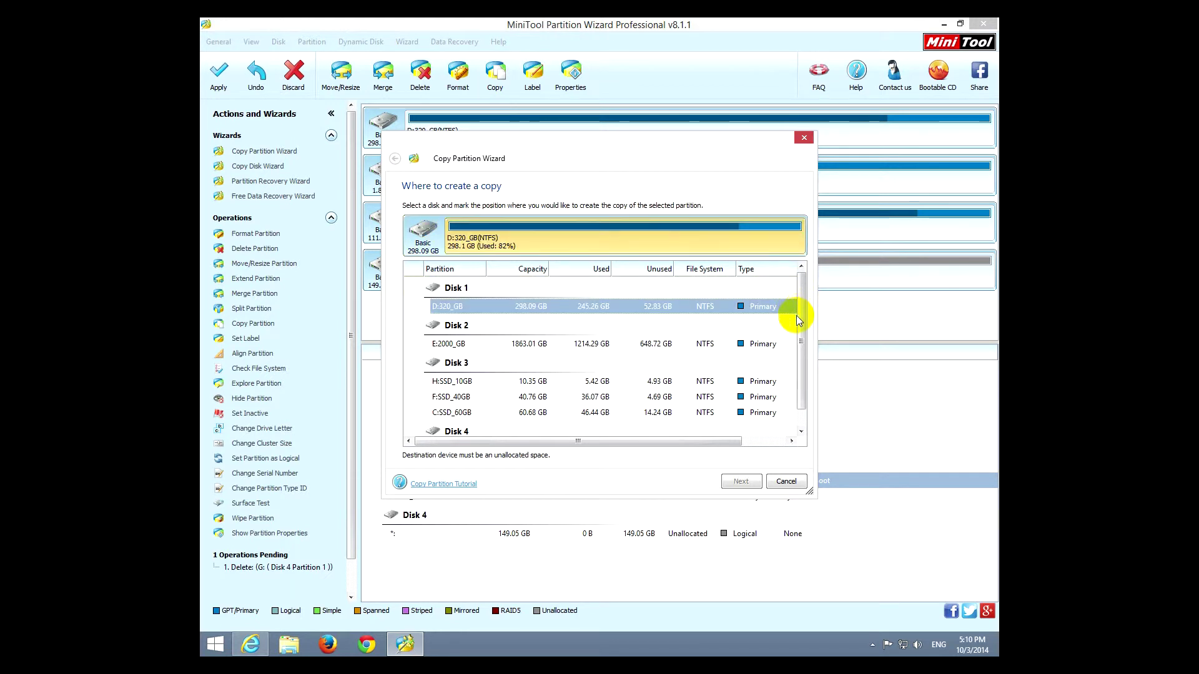
left_click(797, 326)
scroll(803, 363, "down", 2)
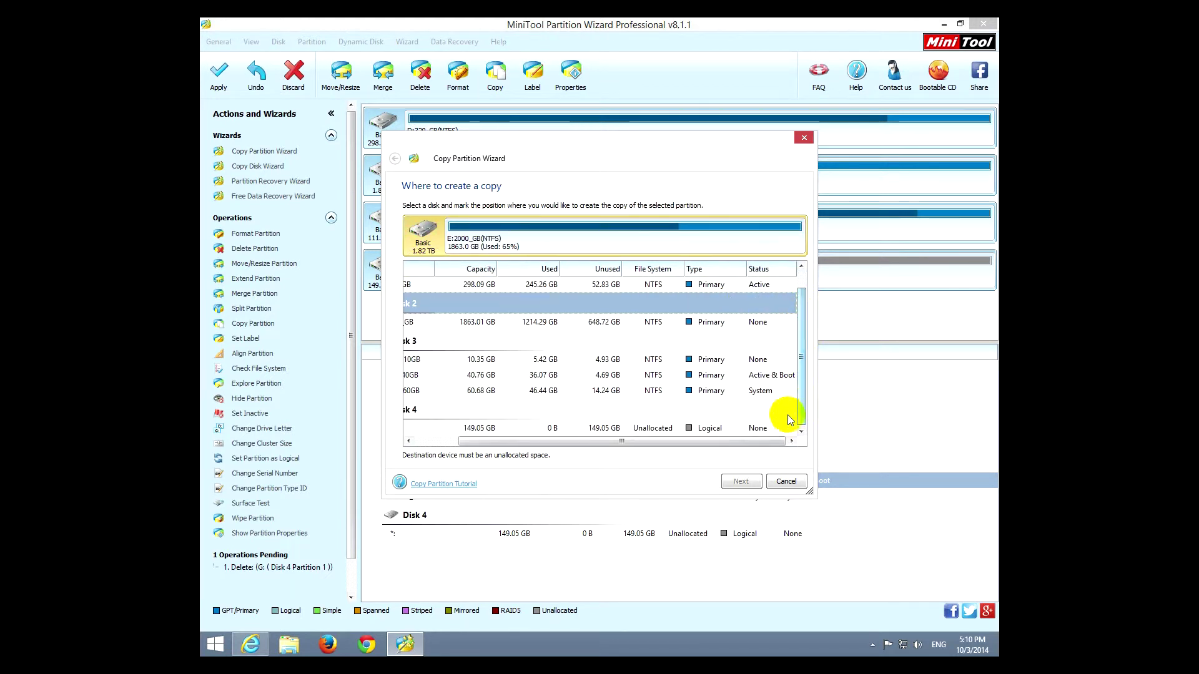
left_click_drag(718, 444, 646, 450)
left_click(537, 428)
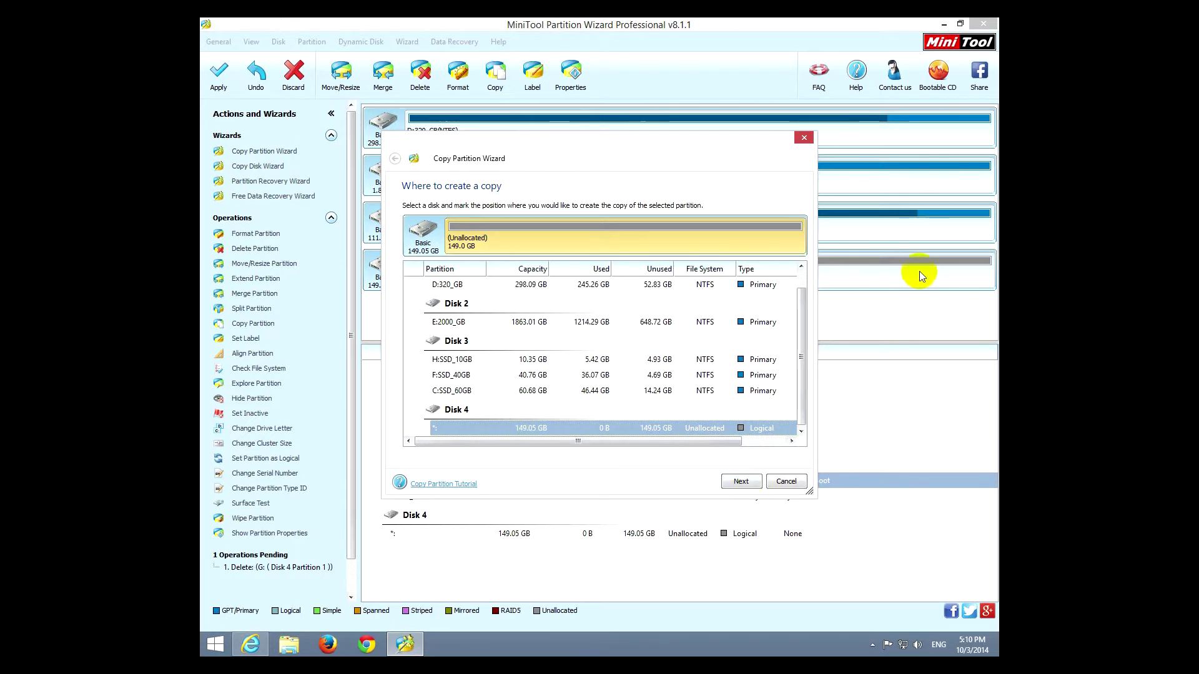
Step: Queue the copy of F:SSD_40GB onto Disk 4 in the Copy Partition Wizard
left_click(742, 482)
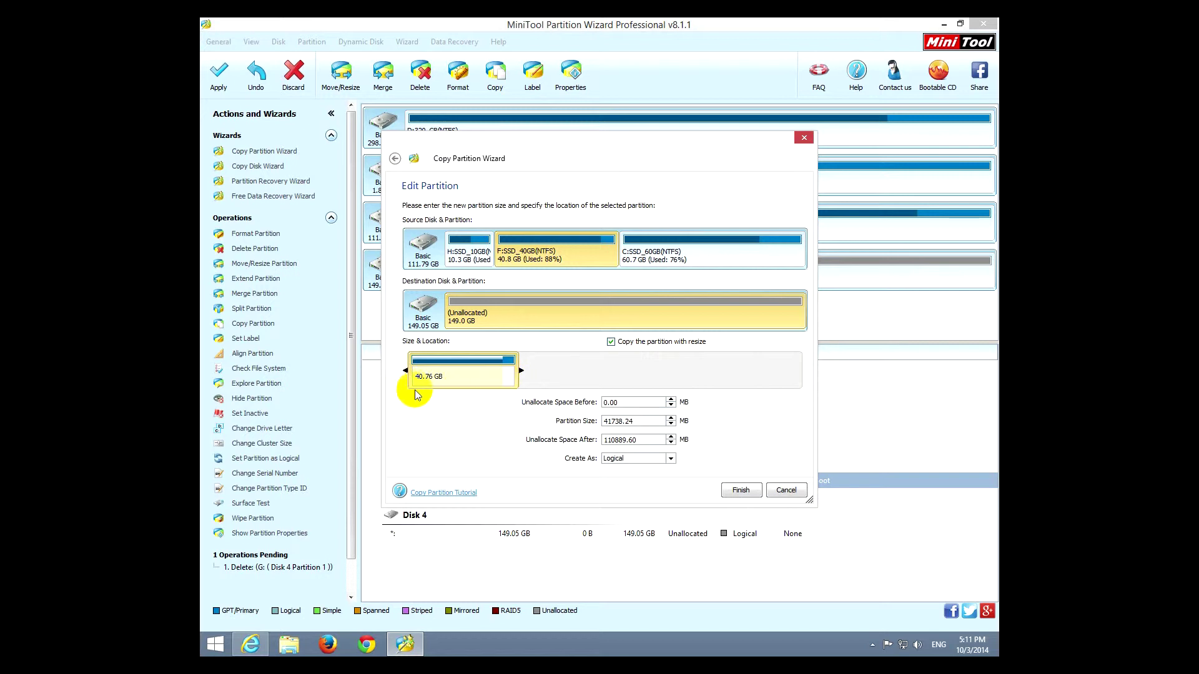
left_click_drag(515, 138, 342, 366)
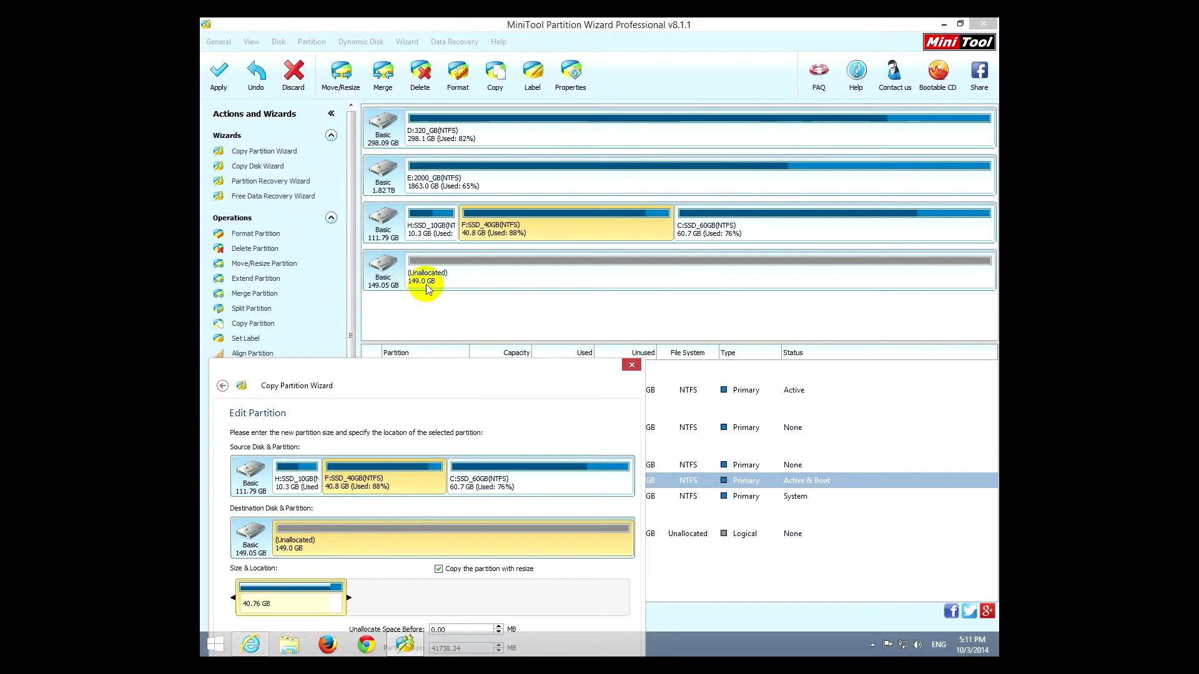
left_click_drag(416, 366, 516, 136)
left_click(669, 487)
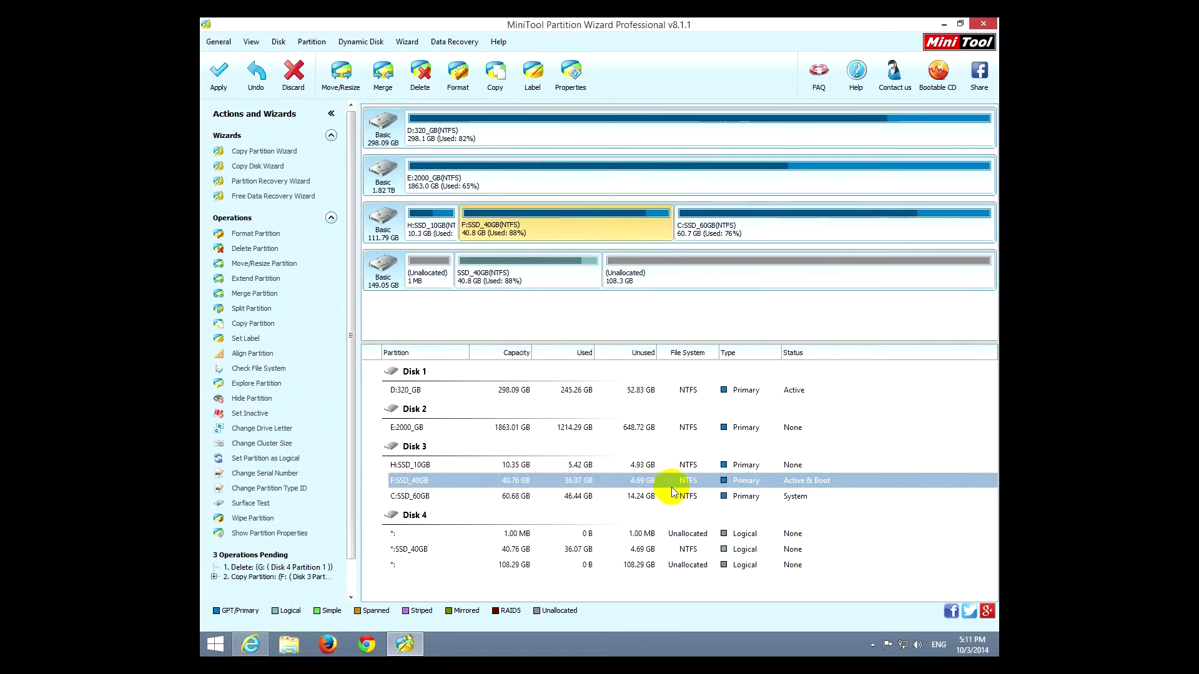
Step: Inspect the copied and unallocated blocks on Disk 4, then undo the queued copy
left_click(475, 282)
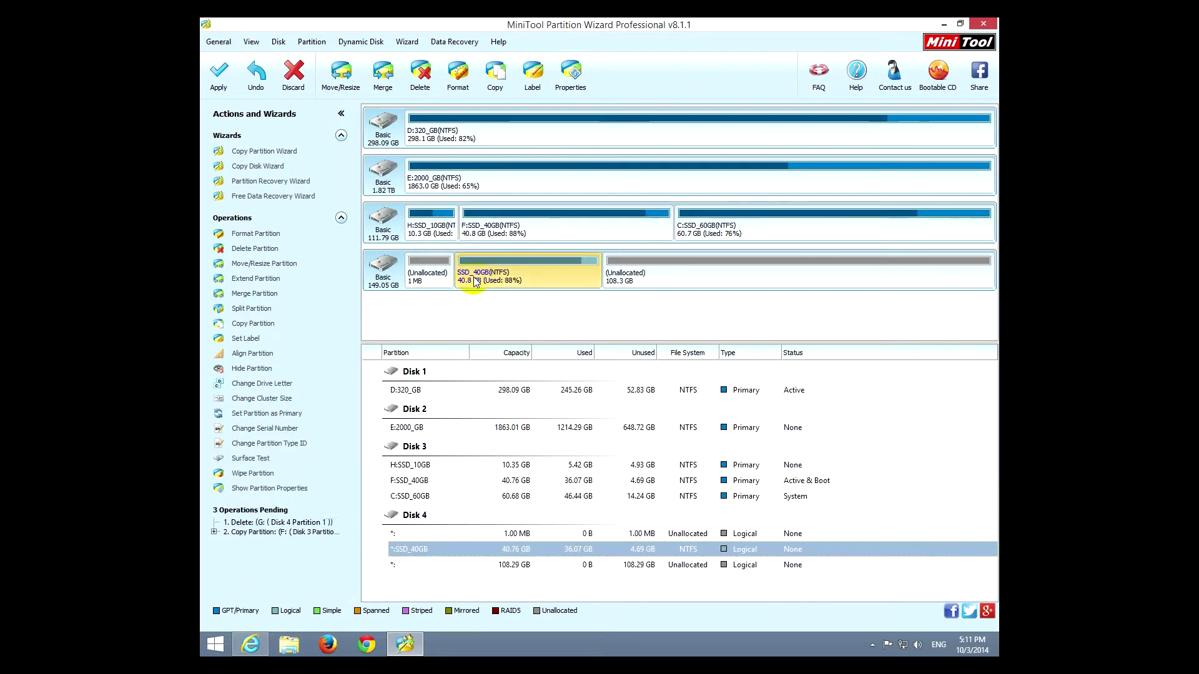
left_click(534, 229)
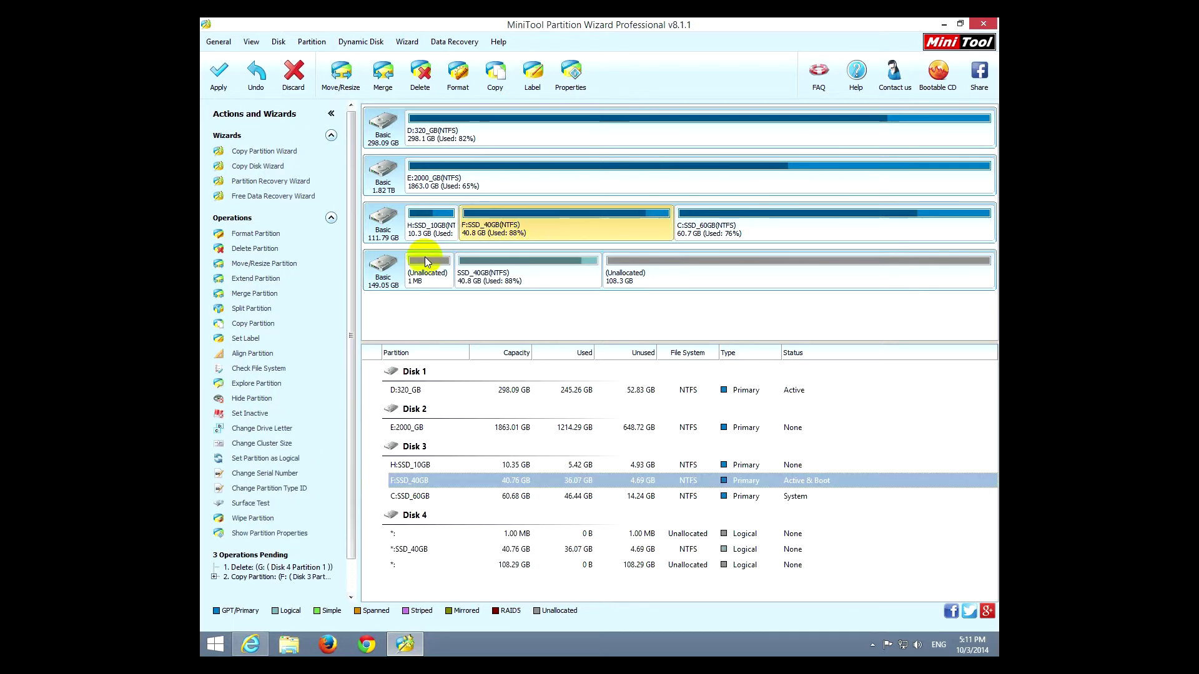
left_click(422, 273)
left_click(643, 280)
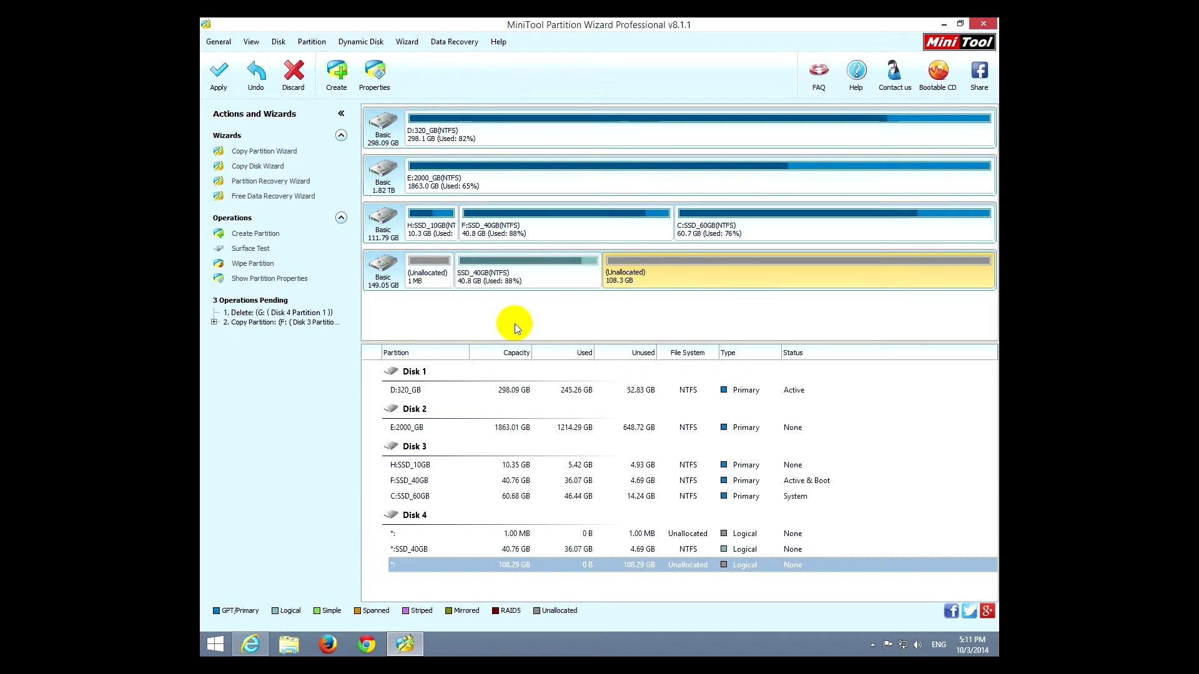
left_click(254, 73)
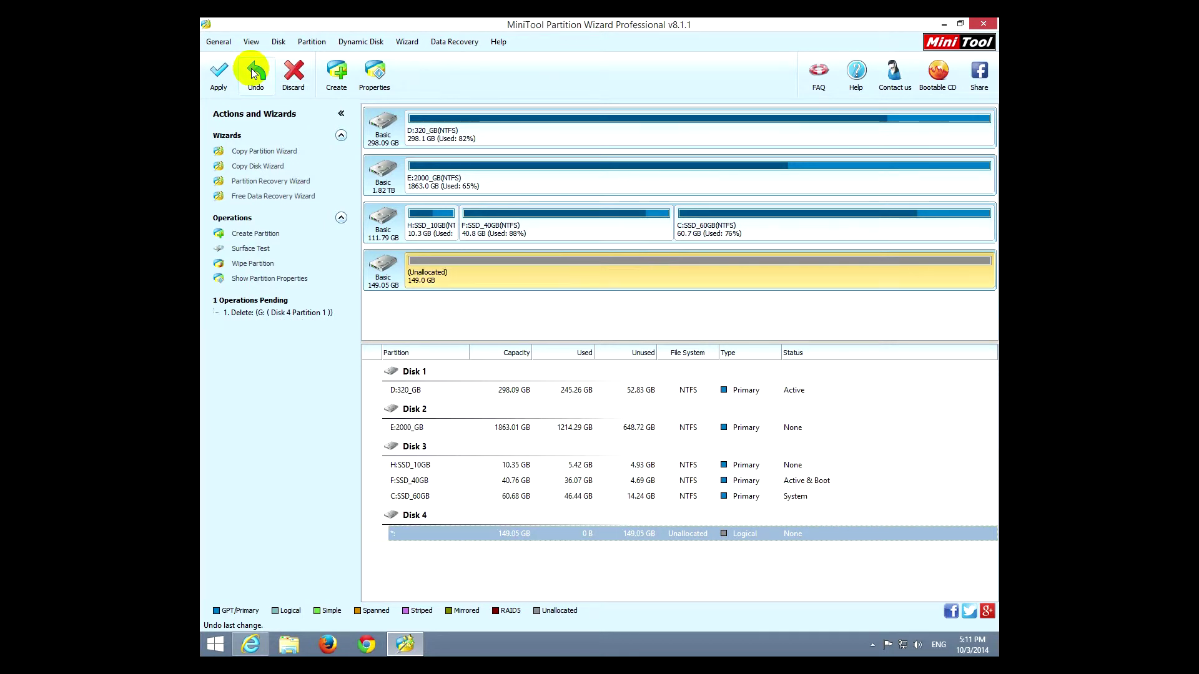
Step: Undo G:OS_HOST's deletion, queue relabelling it to 'test', and bring up This PC
left_click(254, 74)
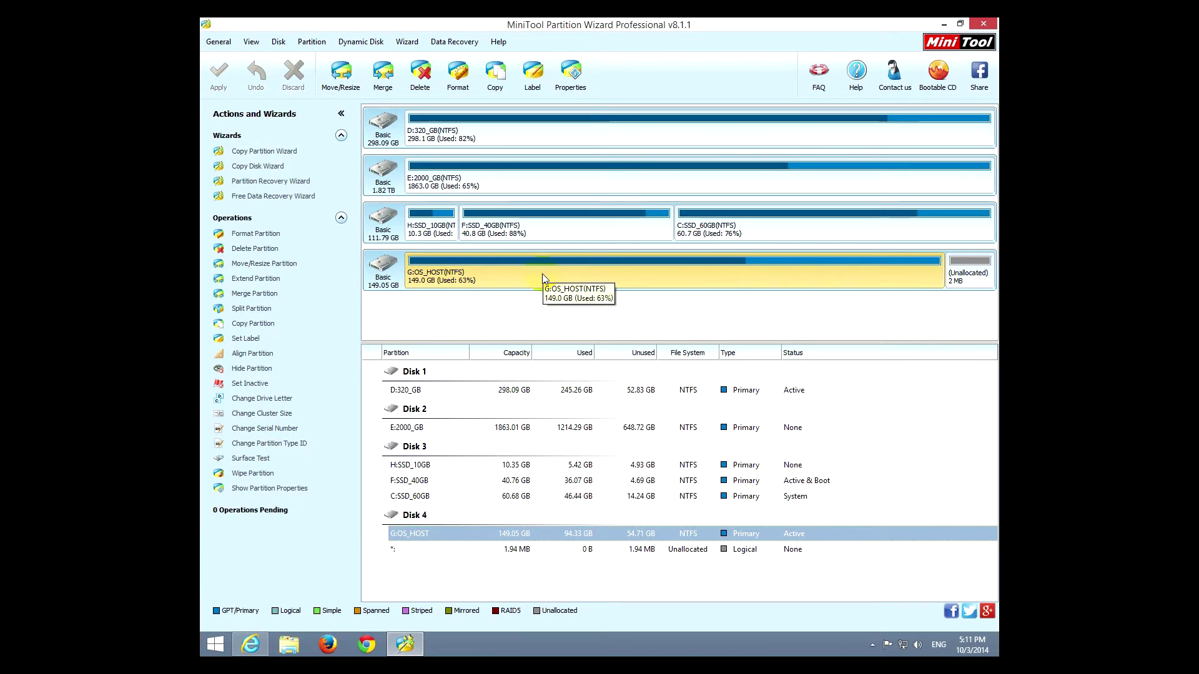
left_click(535, 80)
left_click_drag(591, 269, 613, 315)
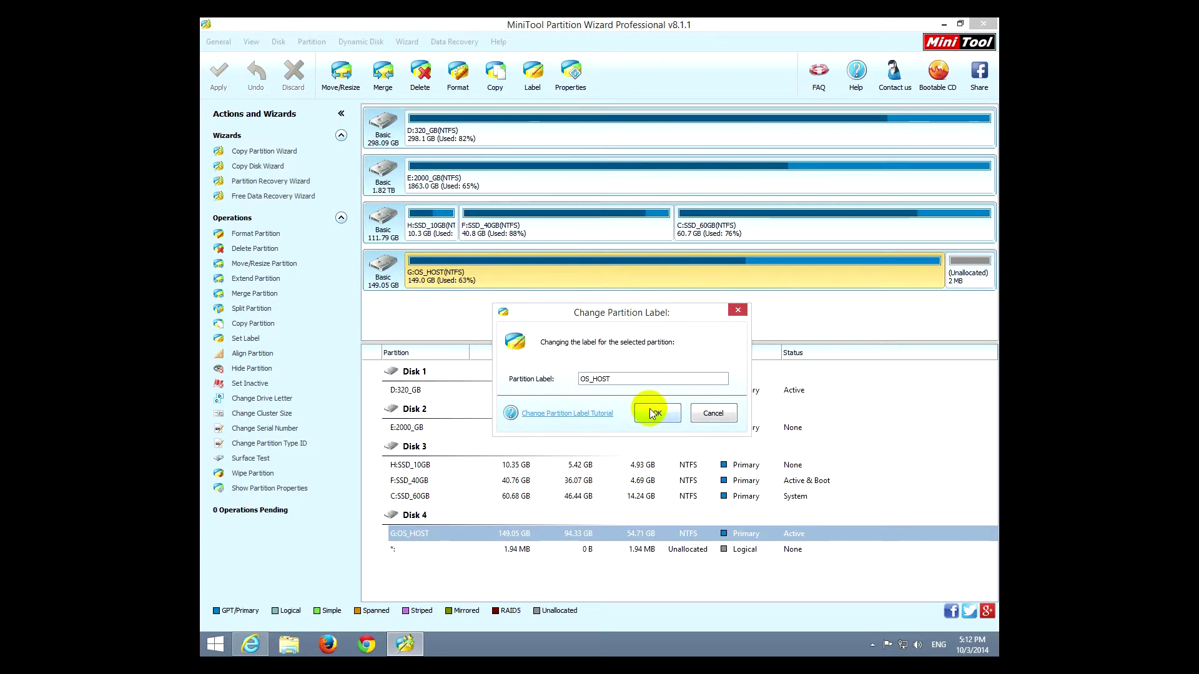
left_click(642, 379)
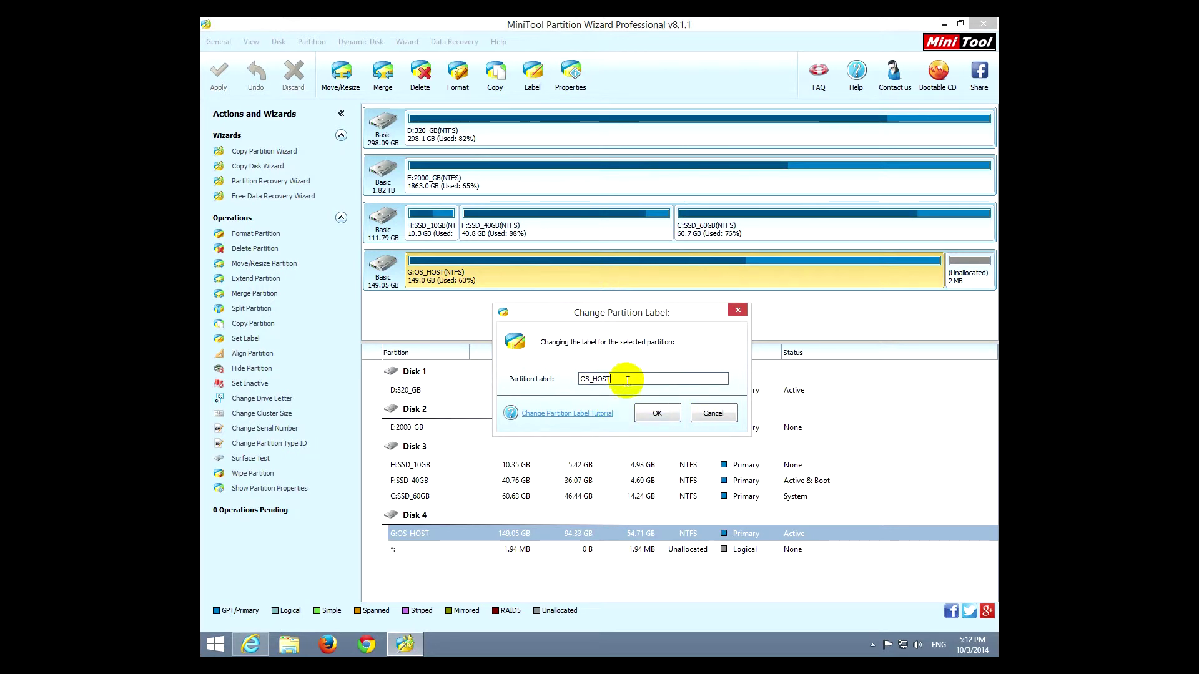
left_click_drag(624, 379, 579, 379)
type("test")
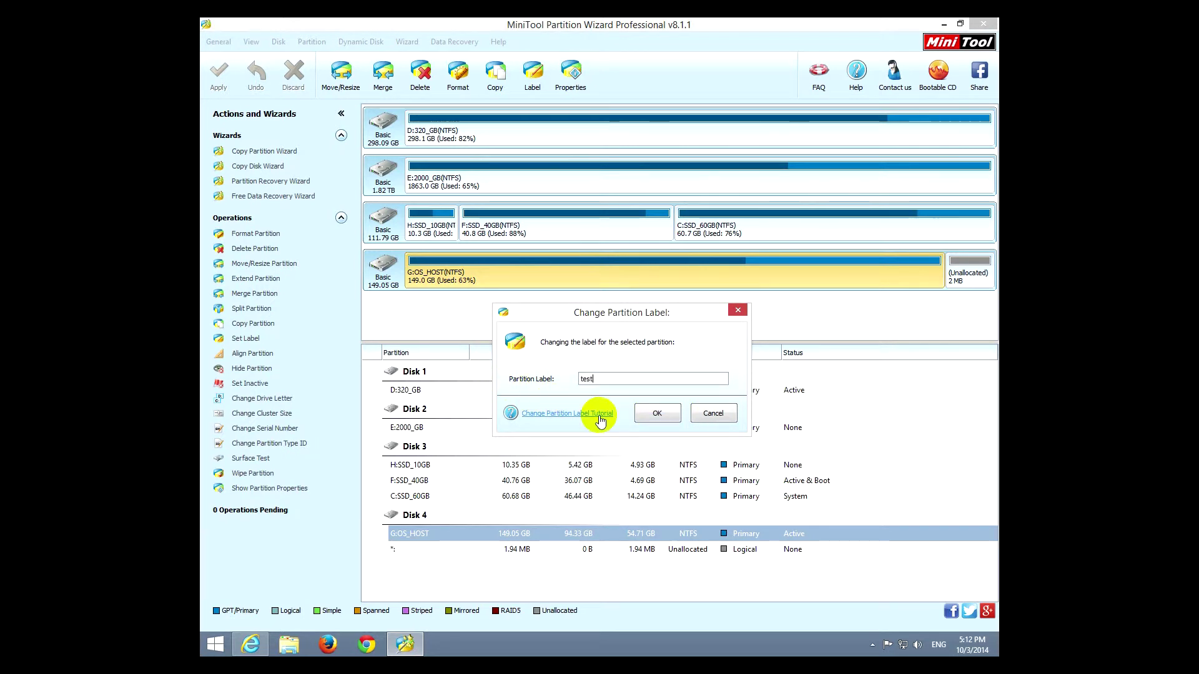
left_click(654, 415)
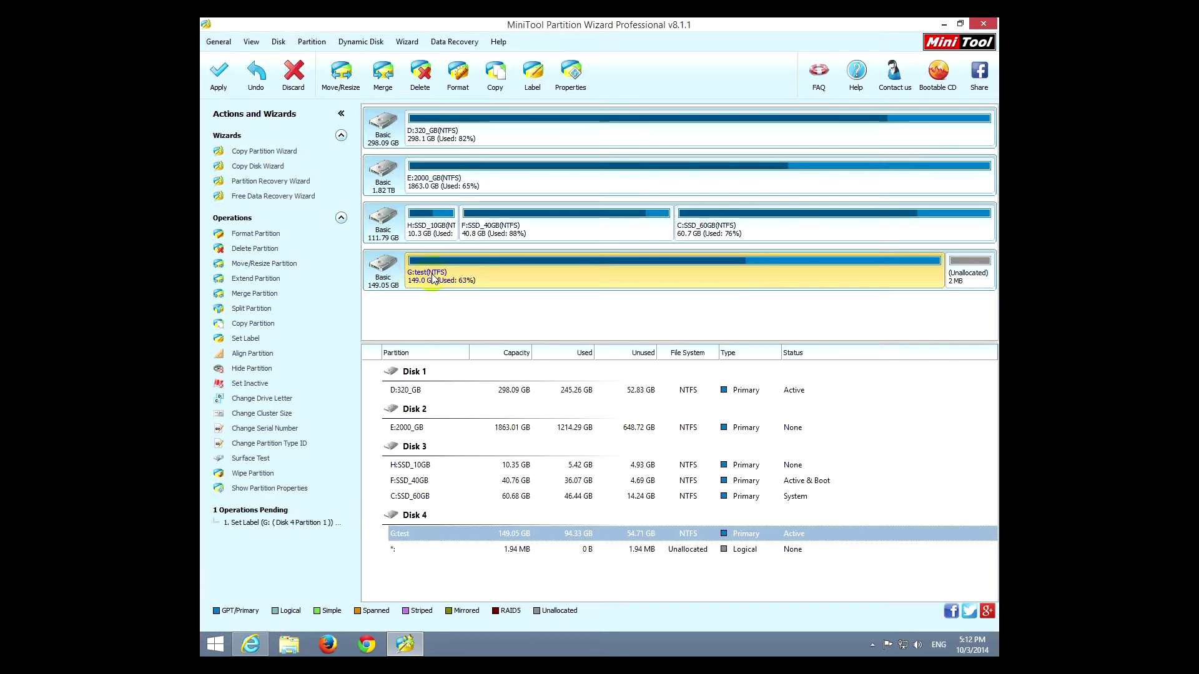
left_click(287, 644)
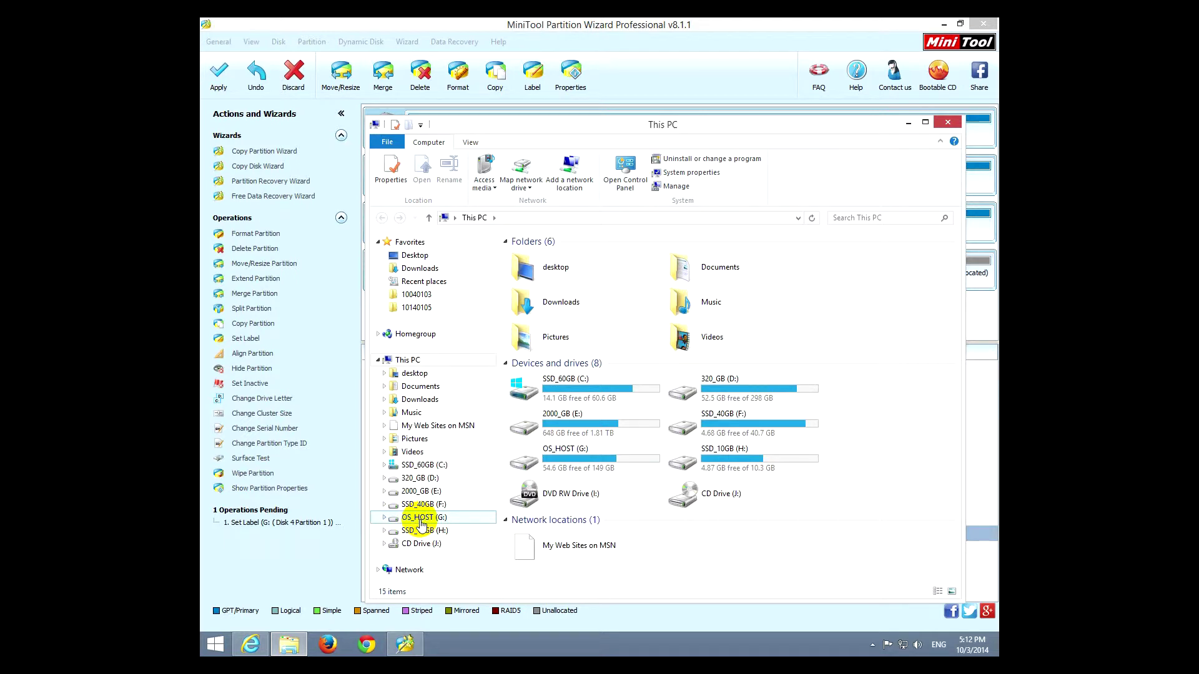
Step: Hide the This PC window to get back to Partition Wizard with G:test pending
left_click(350, 554)
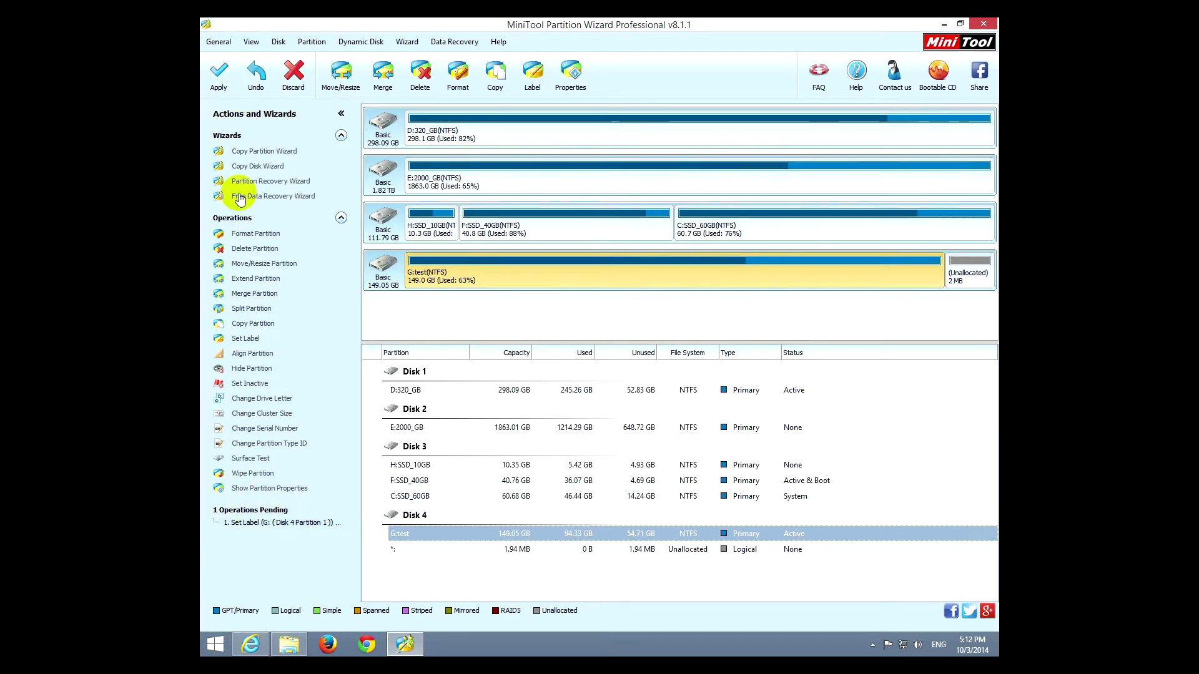
Step: Apply the pending relabel of G: to 'test'
left_click(227, 89)
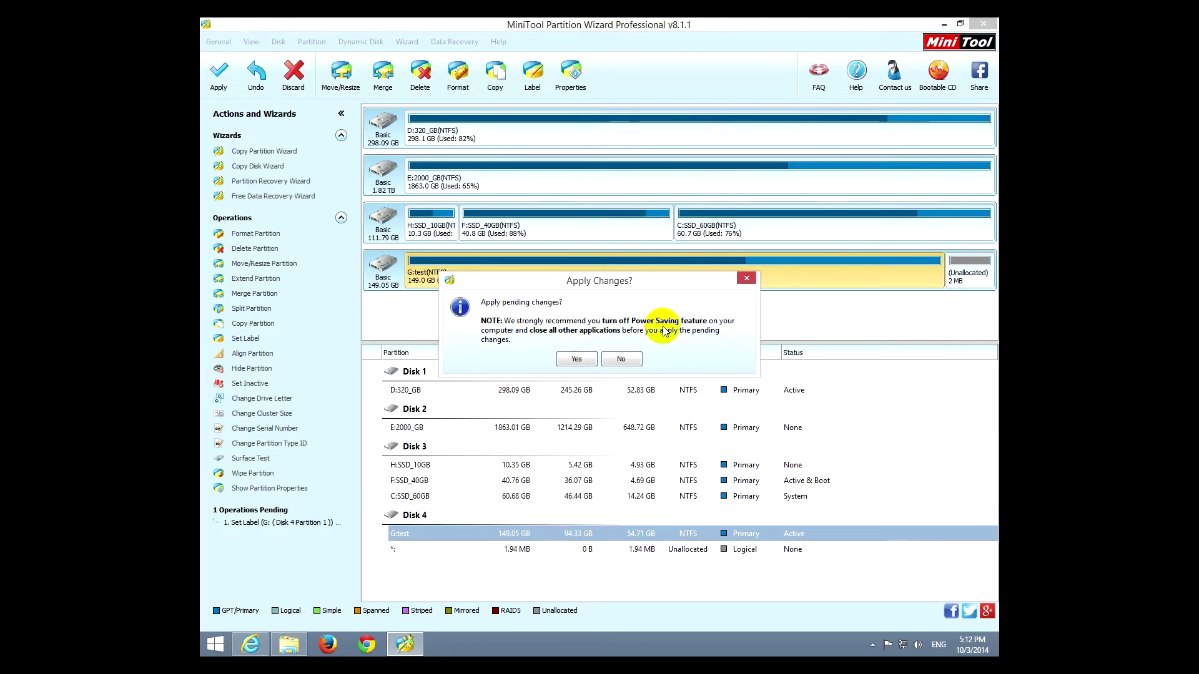
left_click(576, 359)
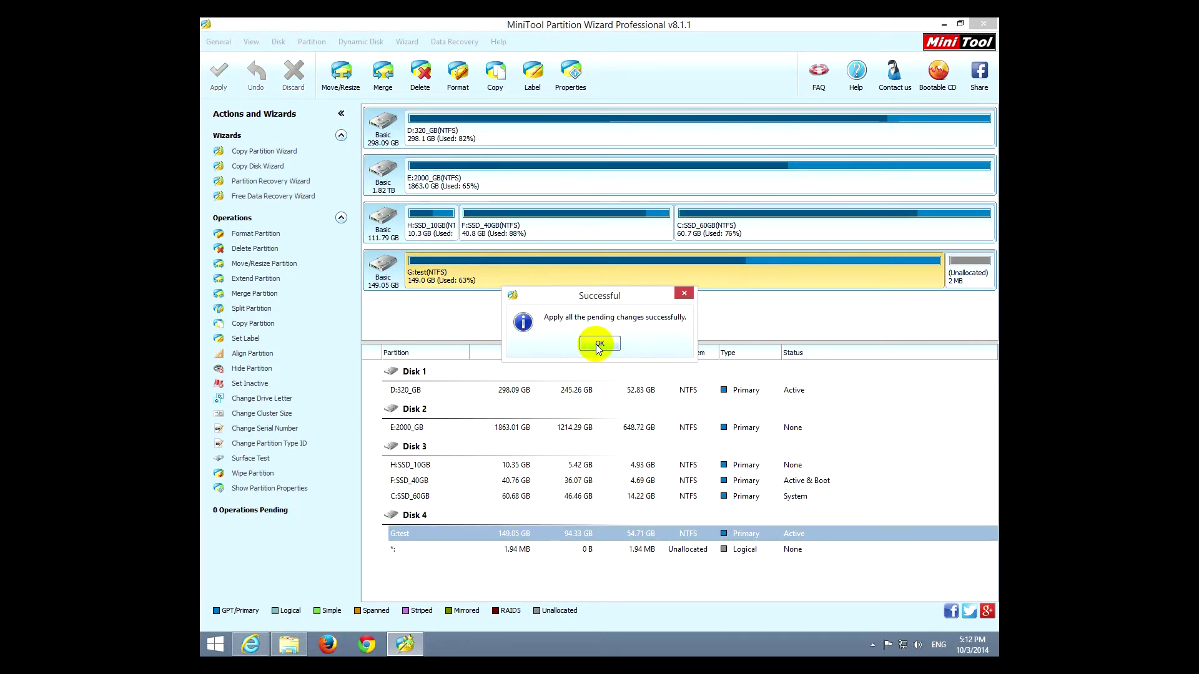
left_click(598, 343)
Step: Open the test (G:) drive from This PC, then close that Explorer window
left_click(297, 650)
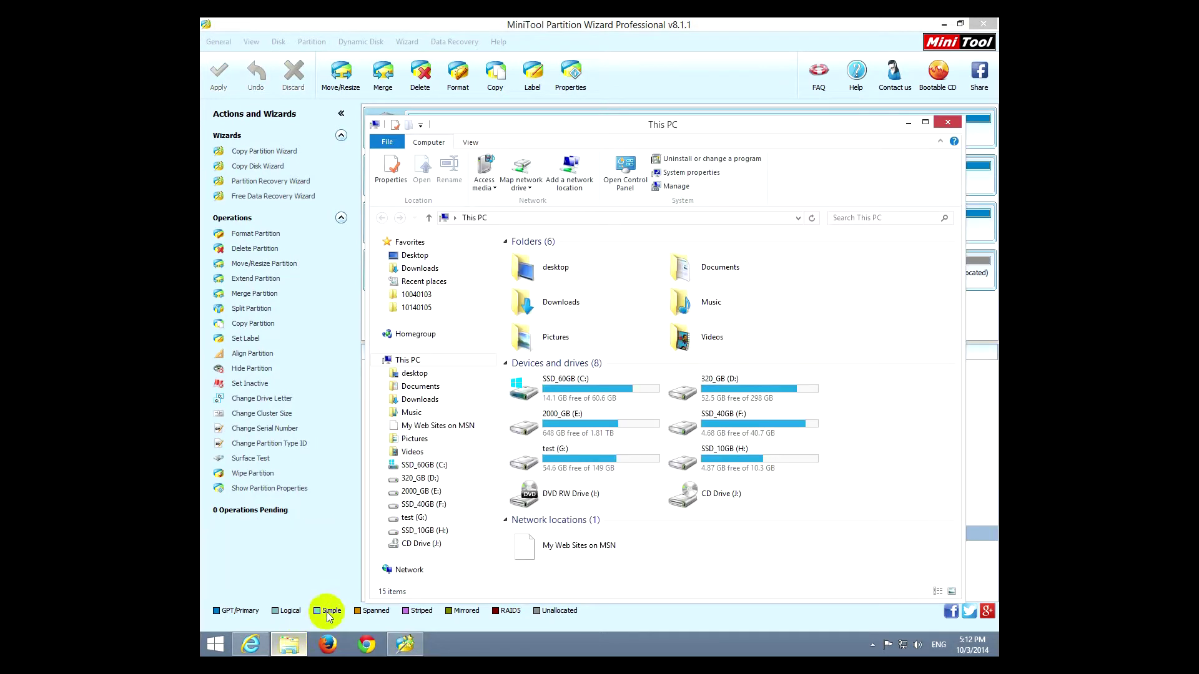
left_click(417, 518)
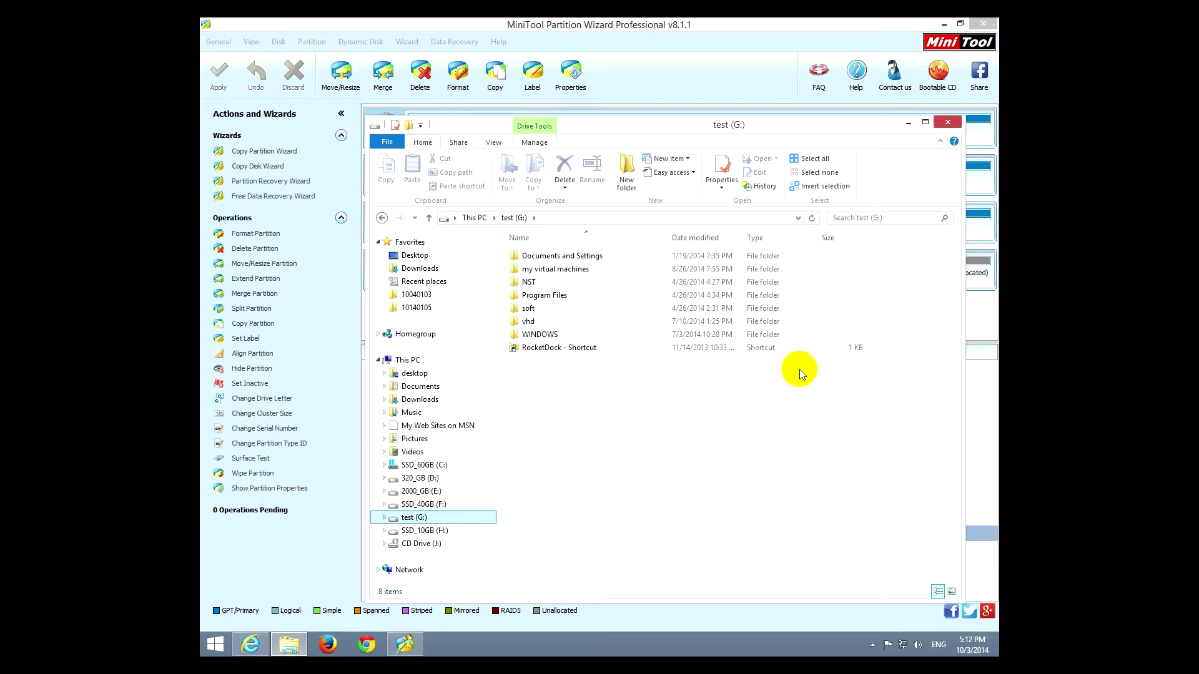
left_click(947, 123)
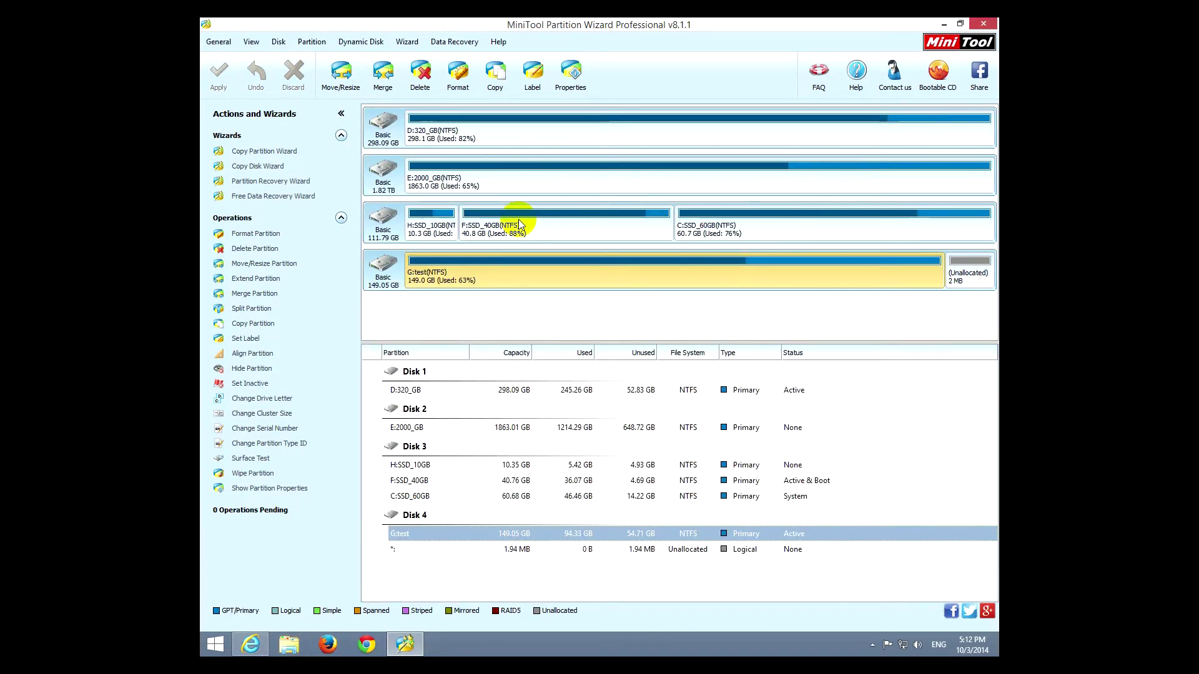
Step: Change G:test's label back to OS_HOST
right_click(498, 276)
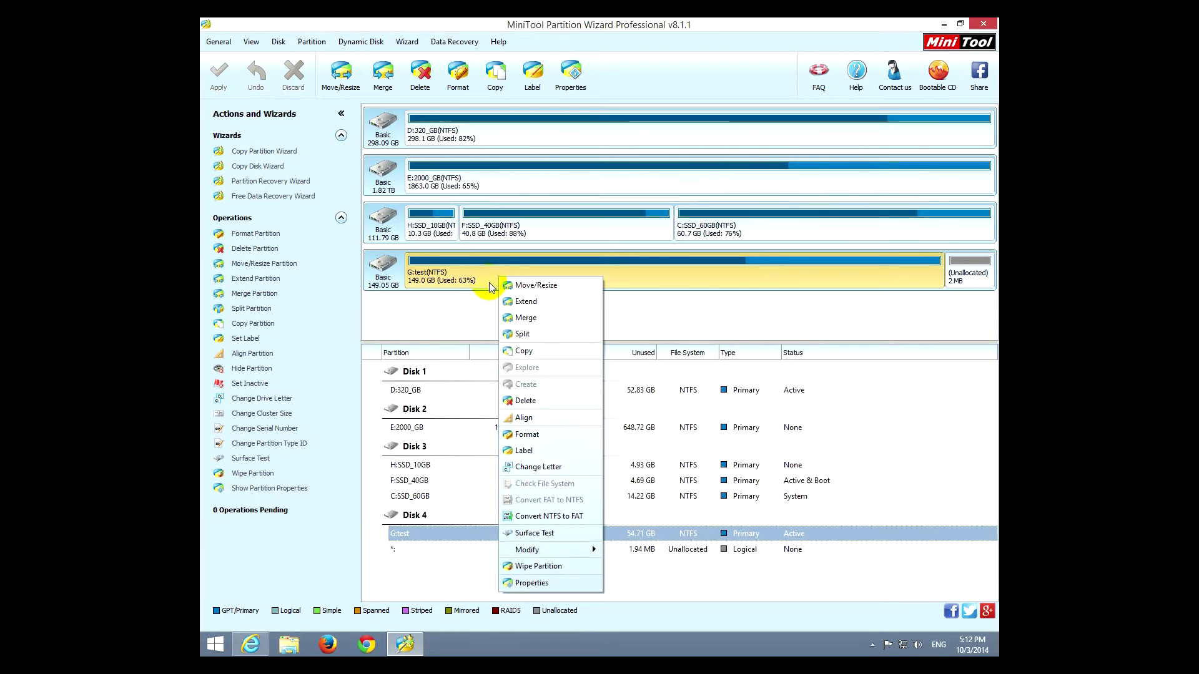
left_click(525, 451)
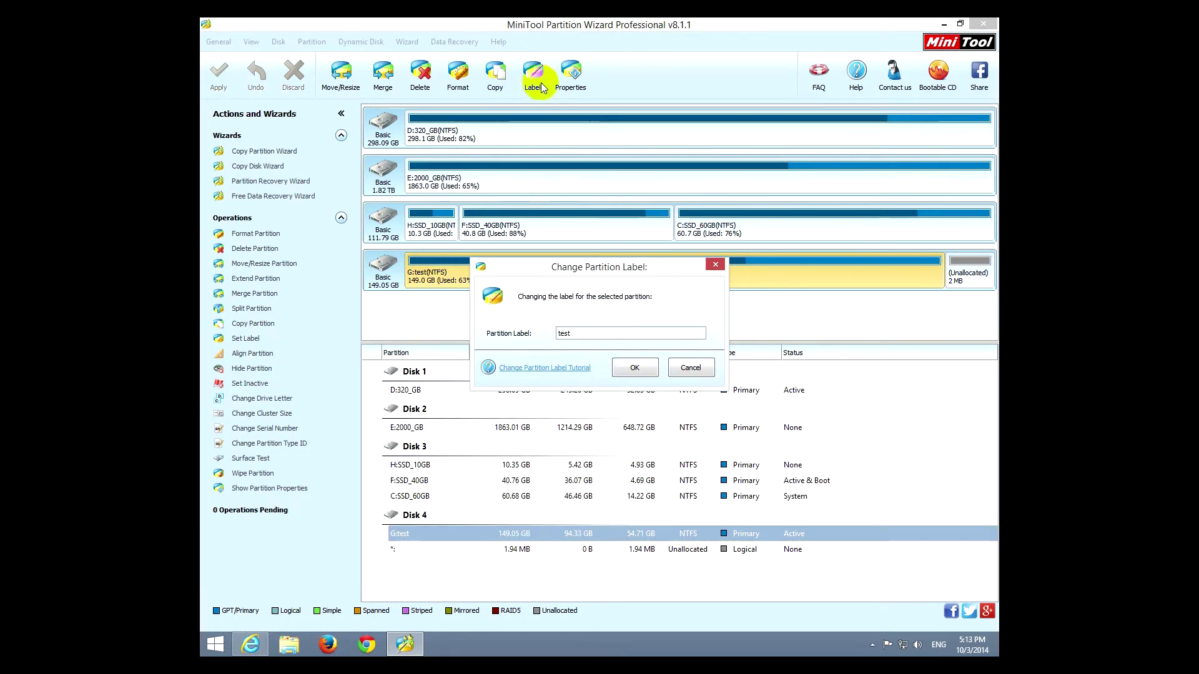
left_click_drag(631, 333, 533, 332)
type("0")
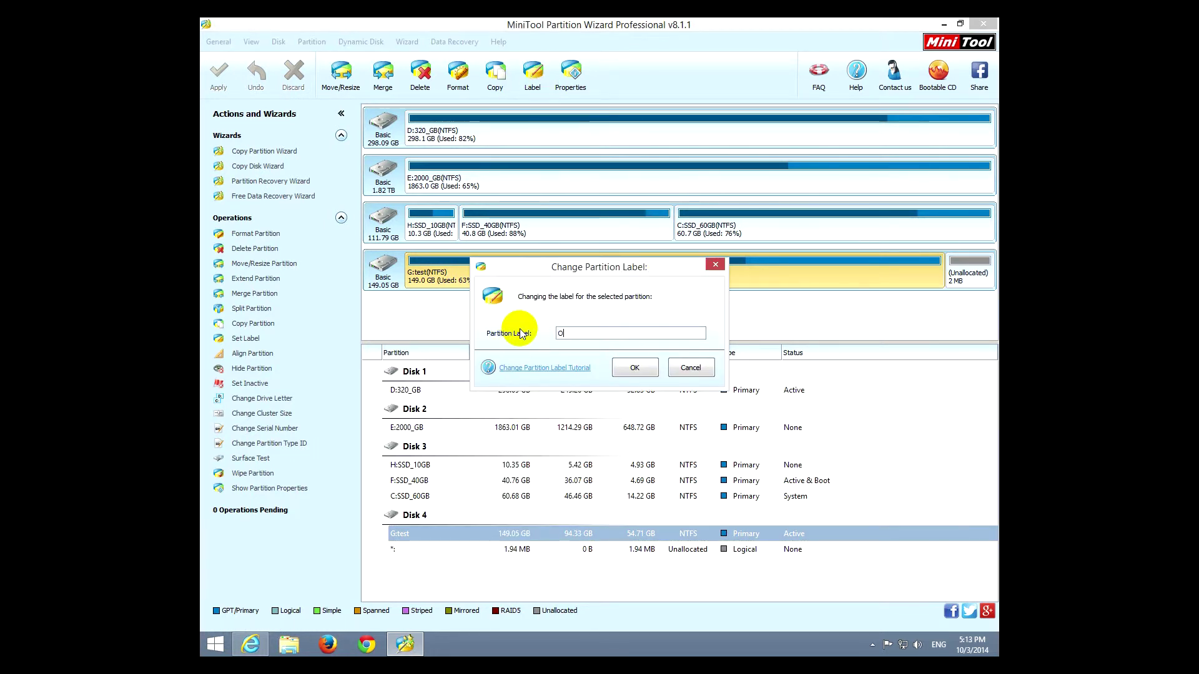
type("S_HOST")
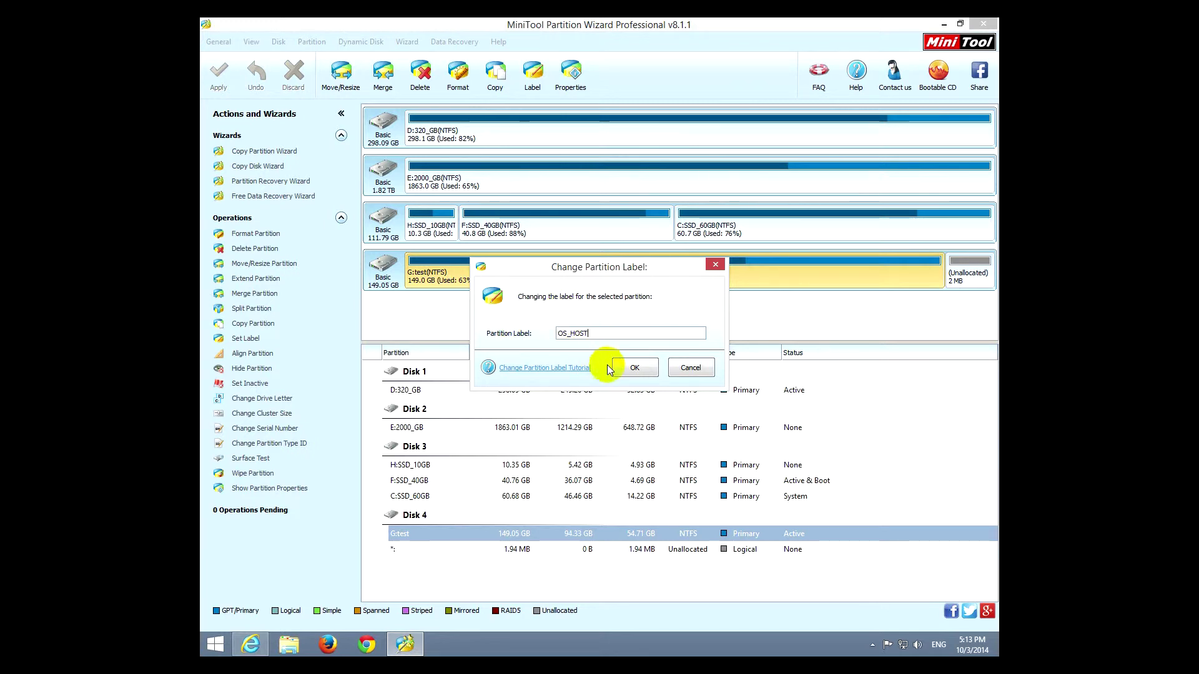
left_click(627, 369)
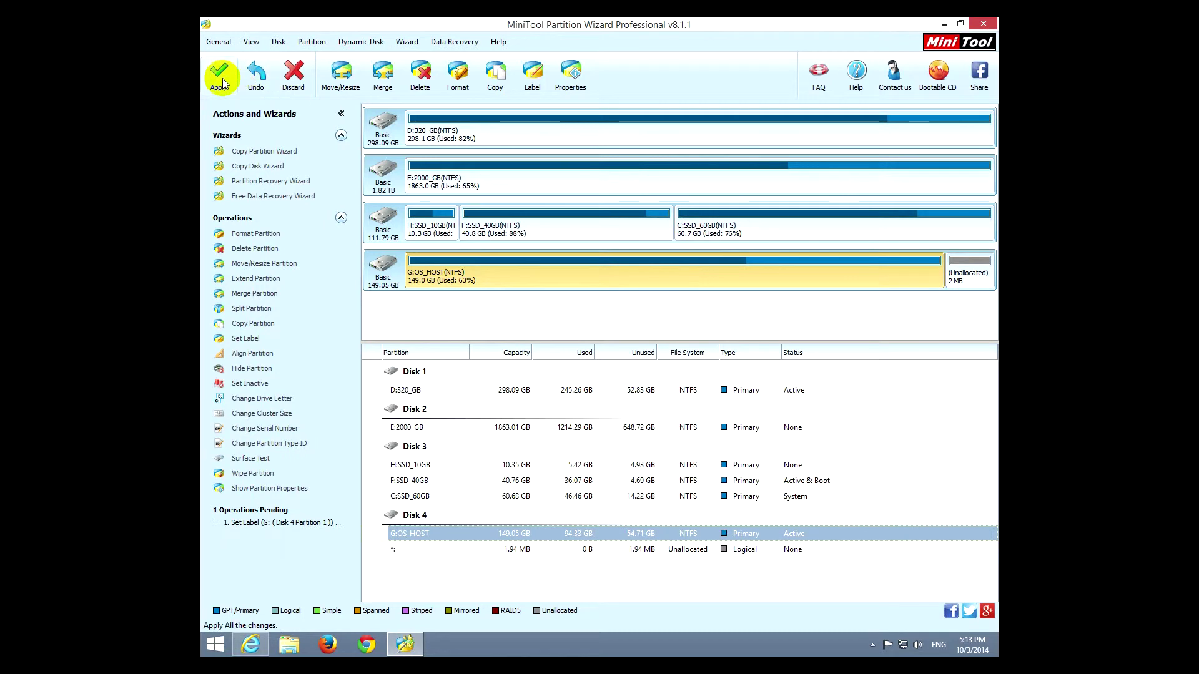
Step: Apply the label change to disk and dismiss the success message
left_click(218, 73)
left_click(575, 357)
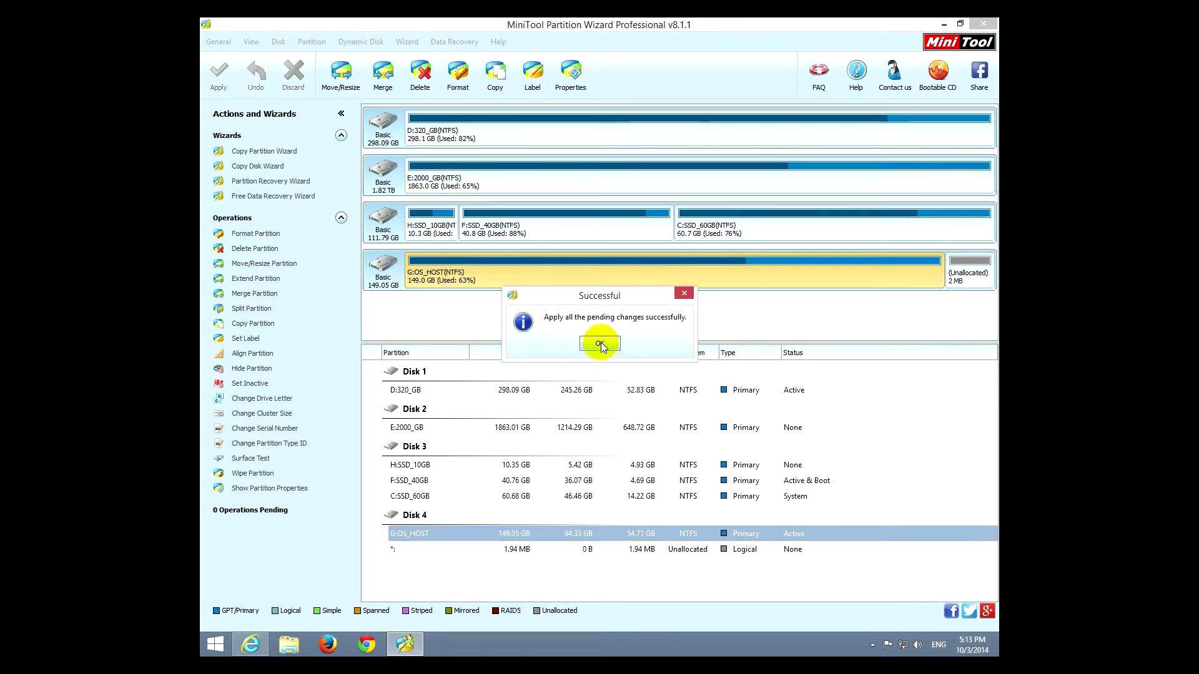
left_click(600, 344)
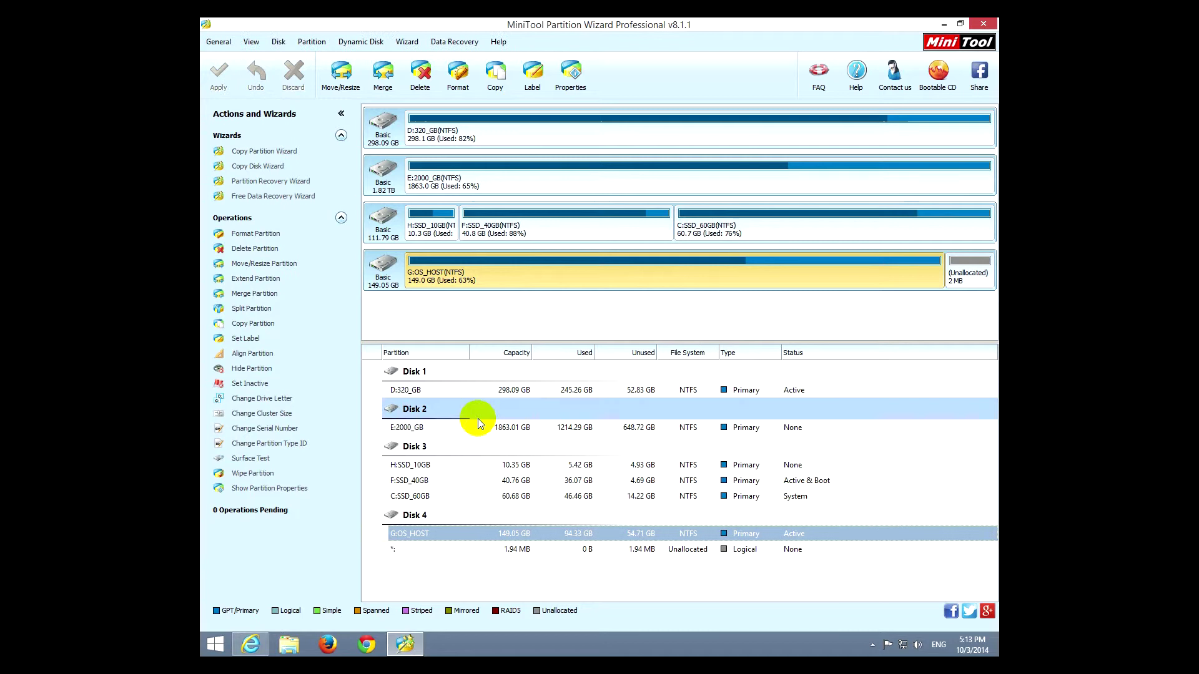
left_click(287, 645)
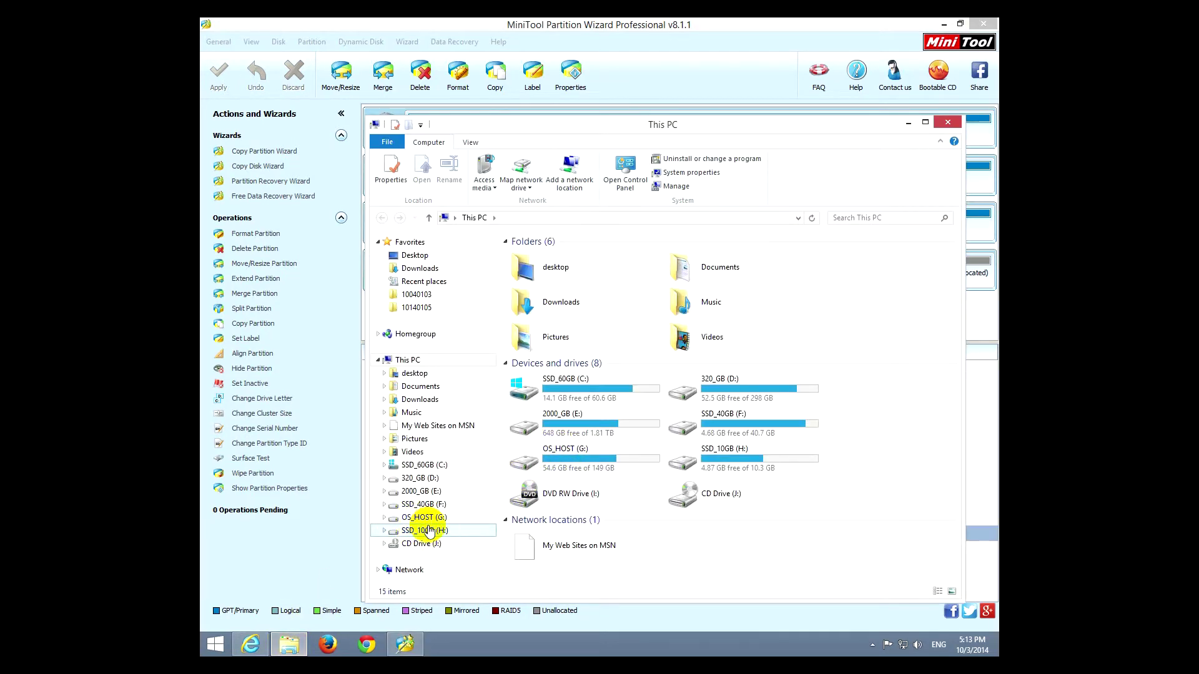
left_click(948, 122)
left_click(569, 75)
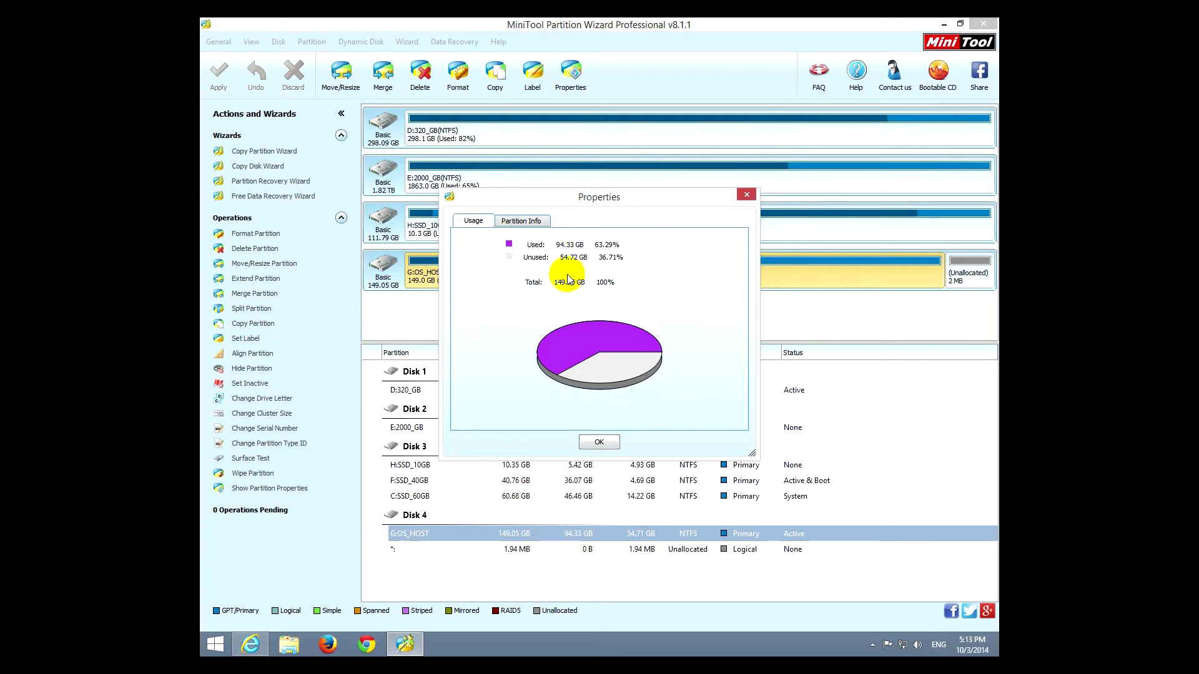
left_click(535, 222)
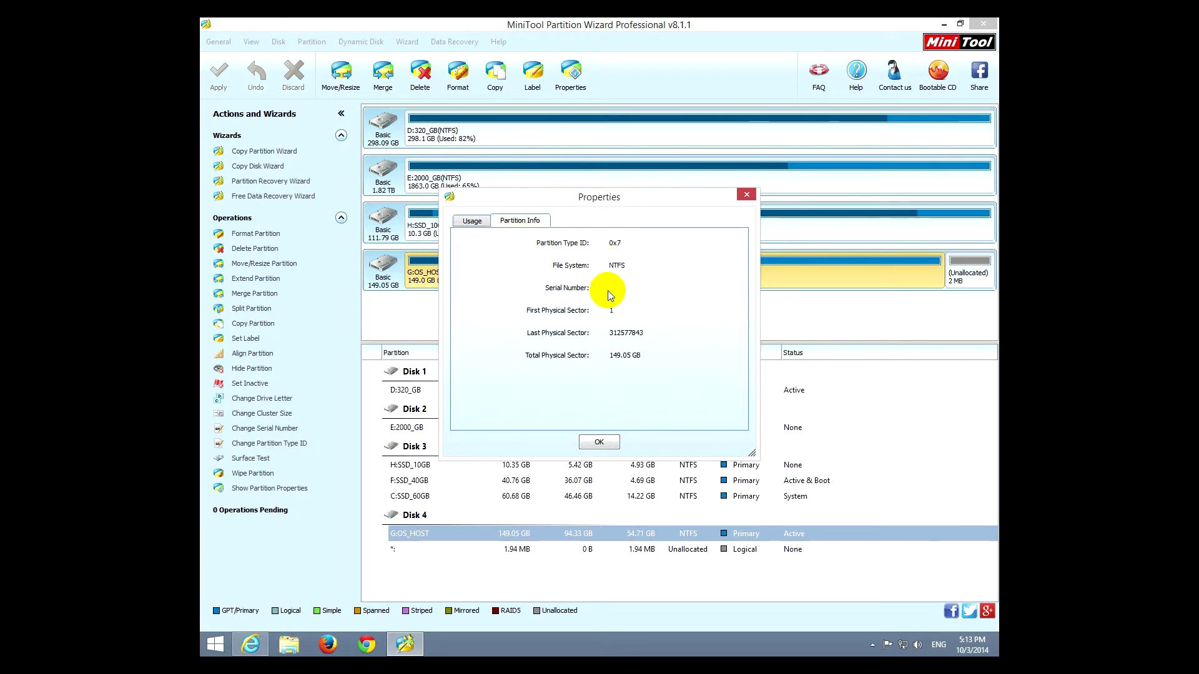
left_click(594, 442)
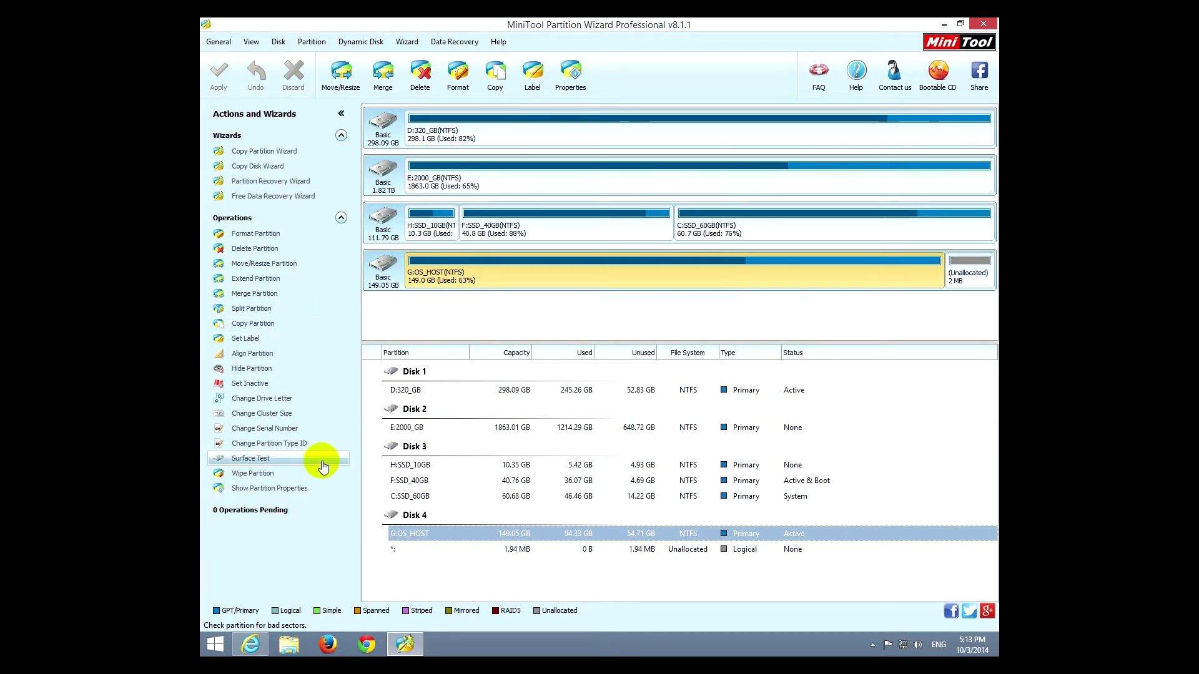
left_click(277, 461)
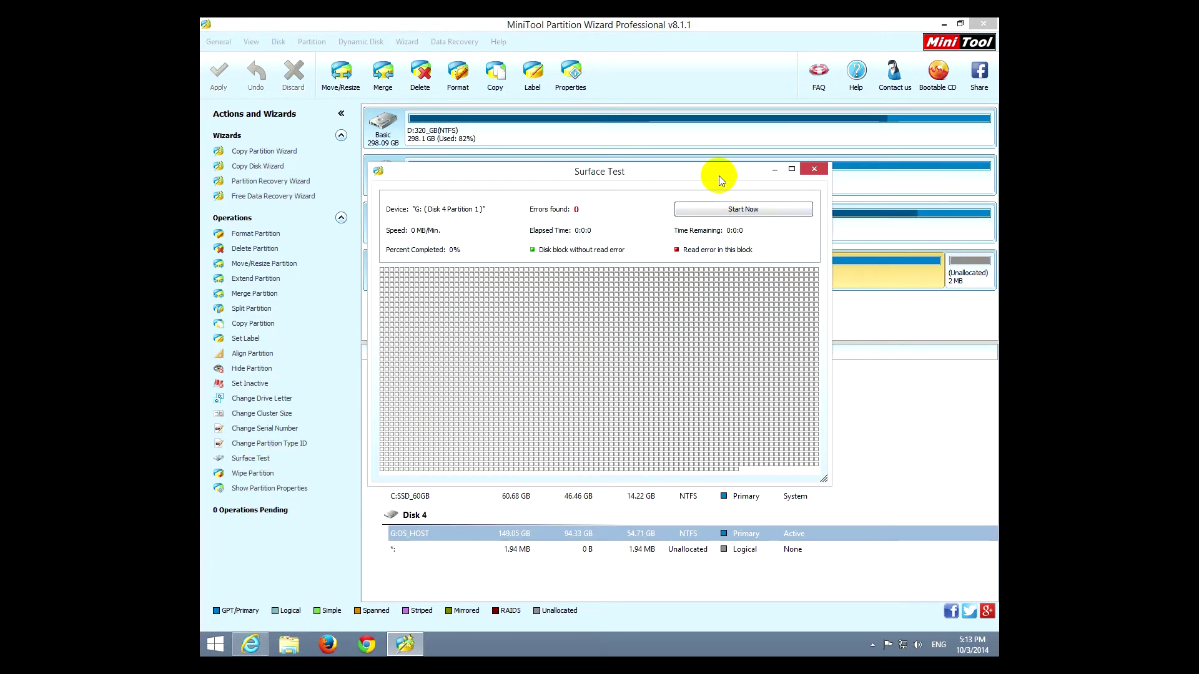
left_click_drag(718, 175, 751, 181)
left_click(791, 220)
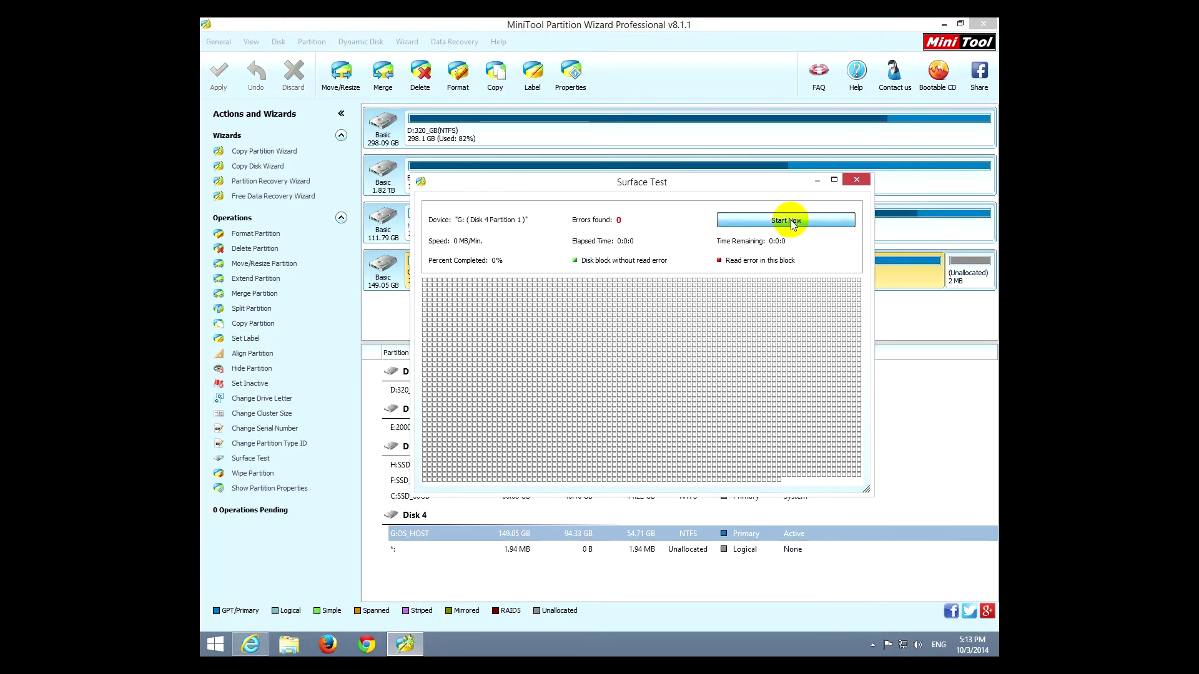
left_click(426, 287)
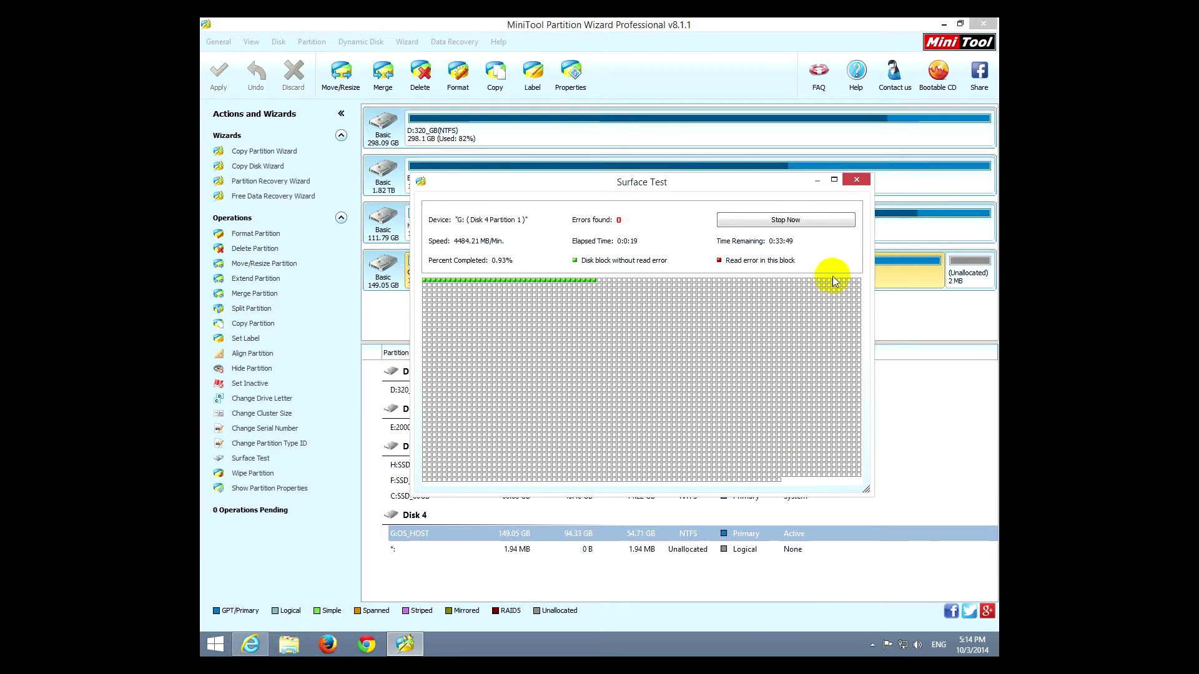
left_click(804, 220)
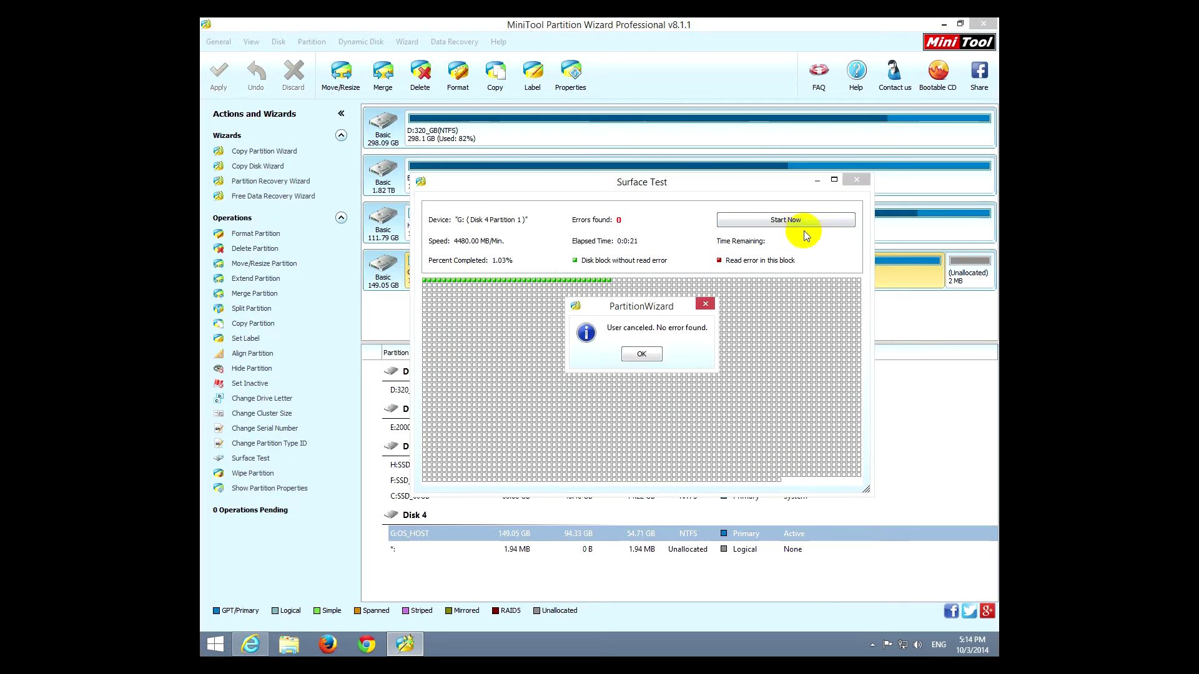
left_click(856, 181)
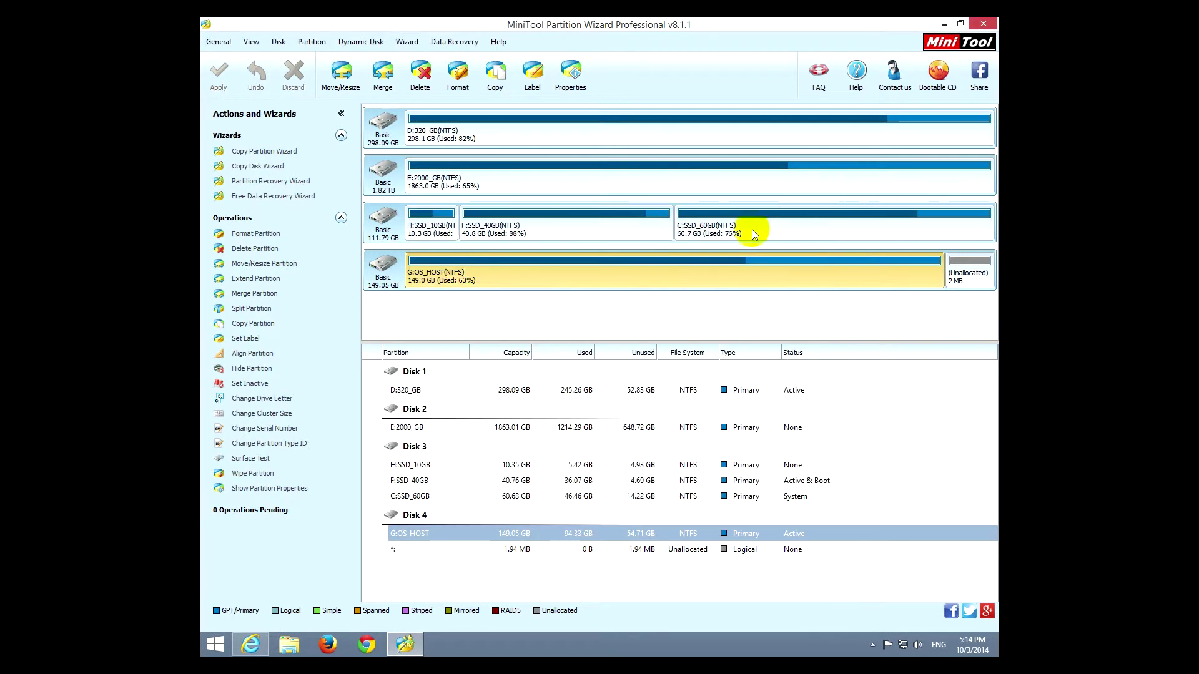
left_click(289, 478)
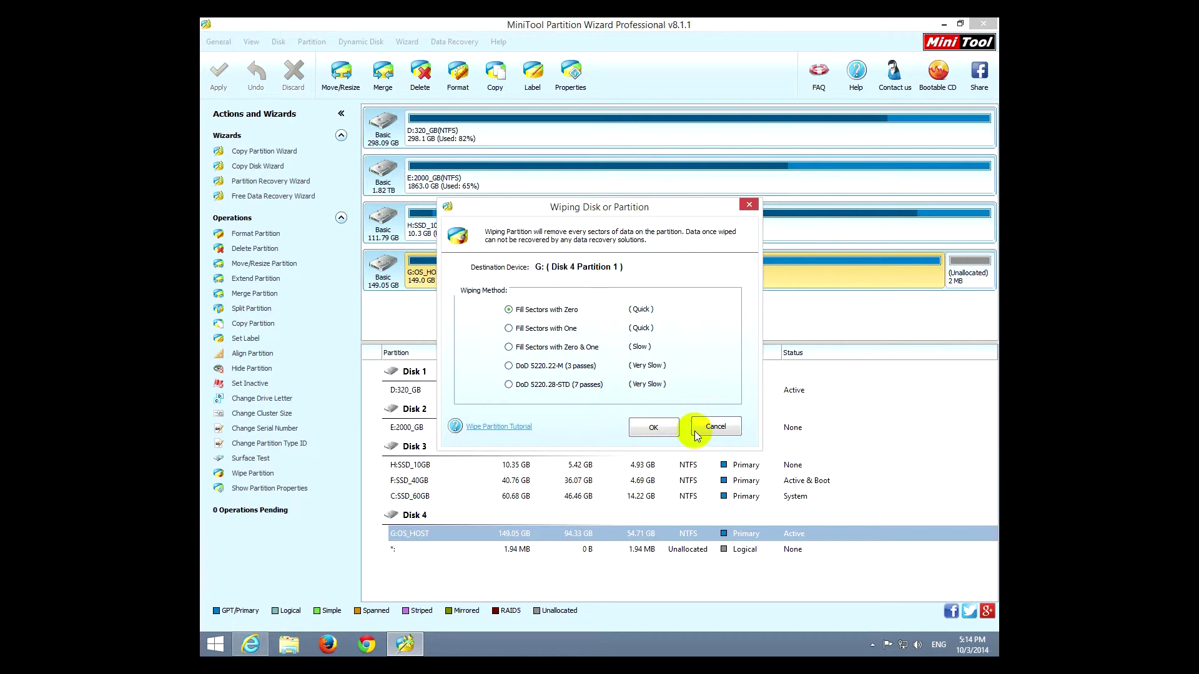
left_click(713, 427)
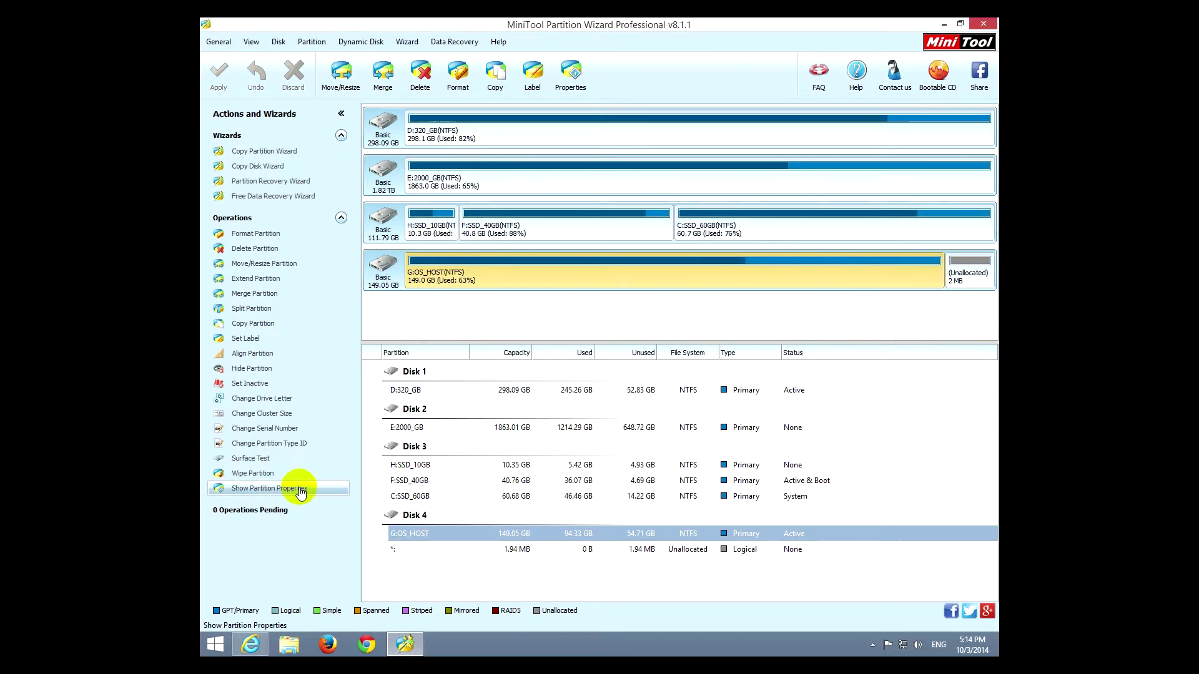
left_click(281, 449)
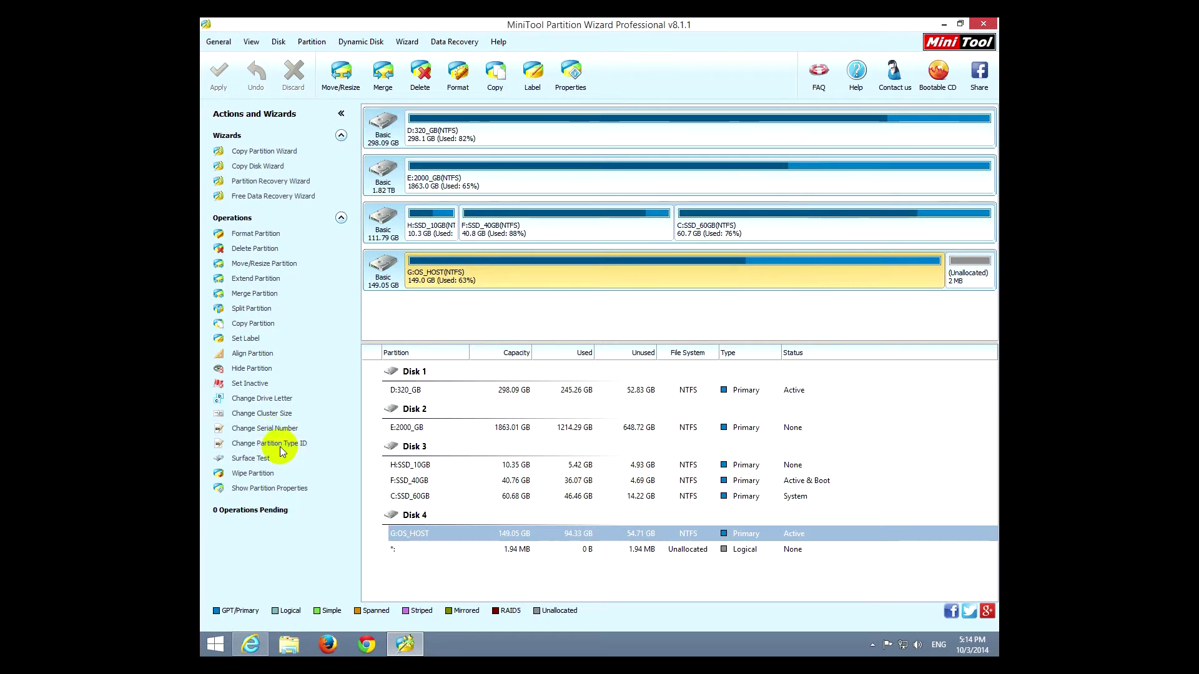
left_click(668, 335)
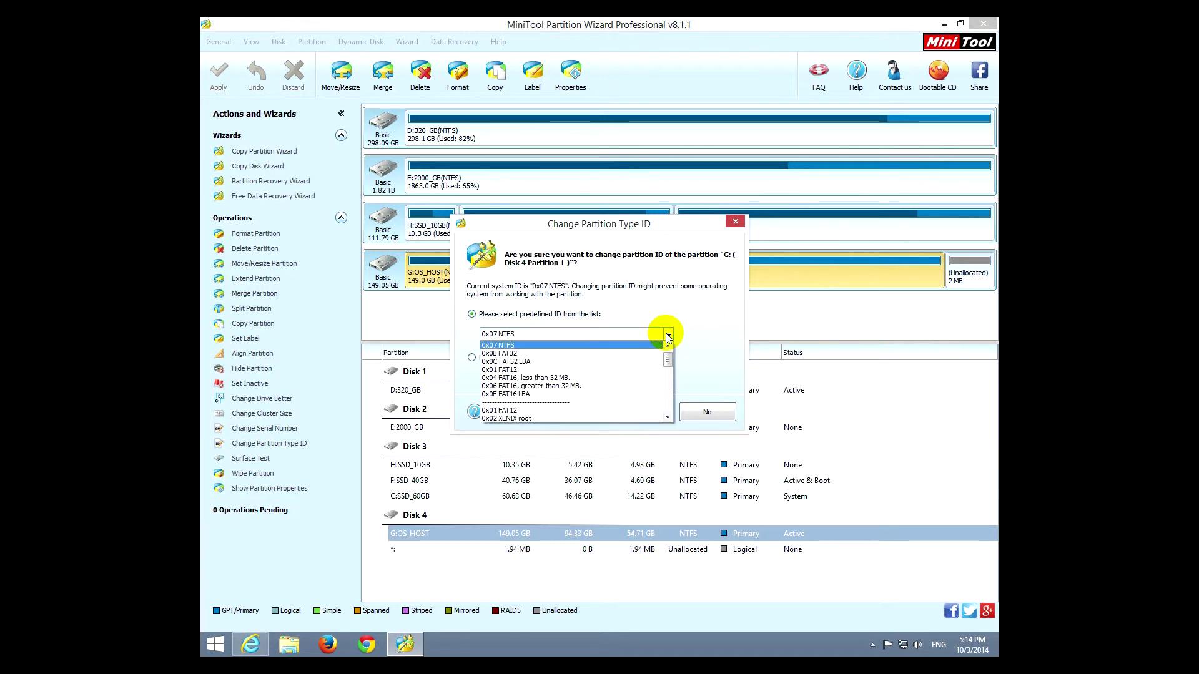
left_click(667, 334)
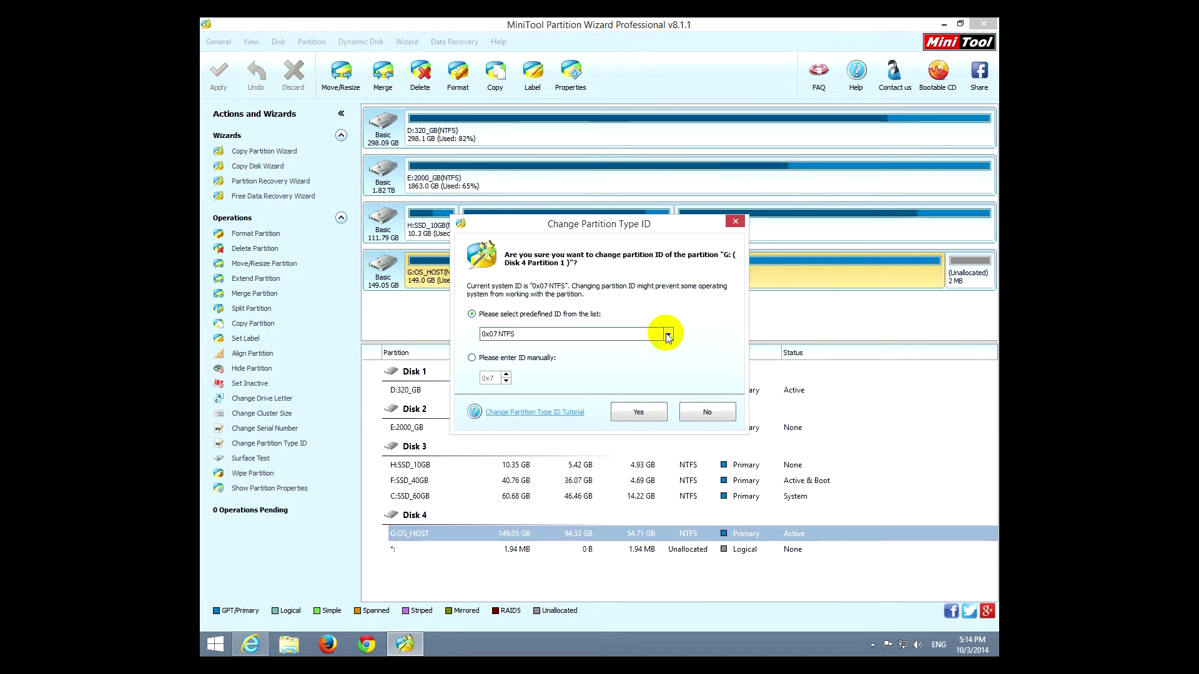
left_click(741, 222)
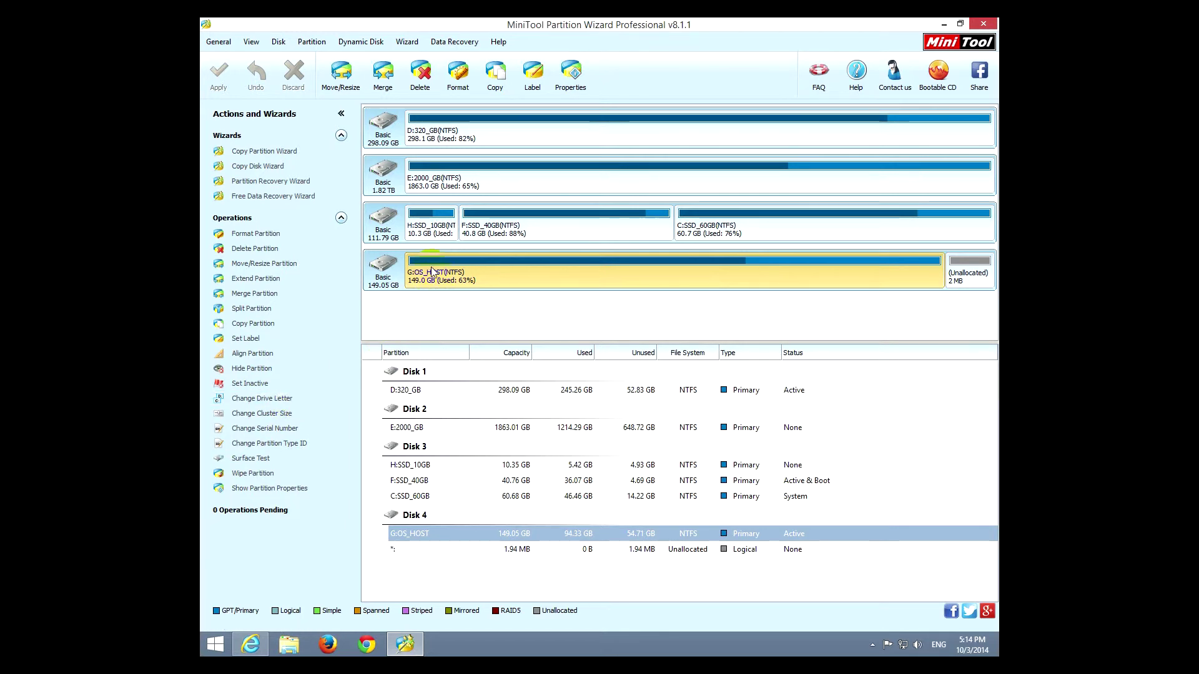
Step: Queue changing OS_HOST's drive letter to Z: and compare drive letters in This PC
left_click(269, 400)
left_click(675, 327)
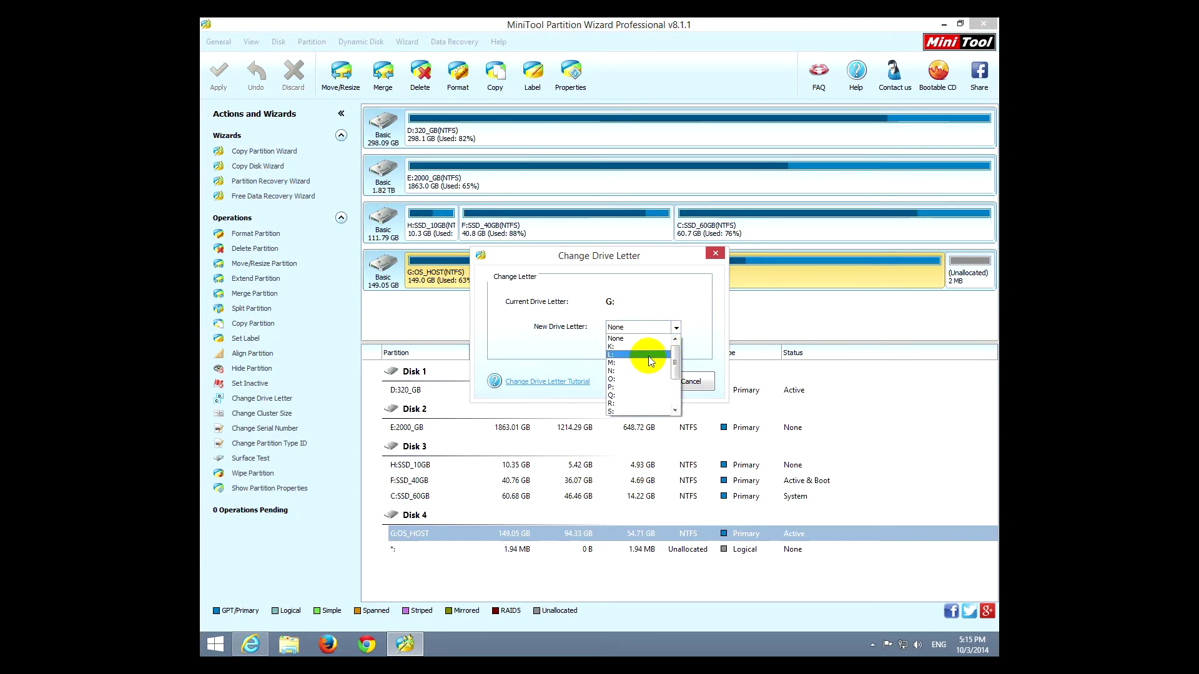
left_click_drag(674, 361, 673, 391)
left_click(647, 412)
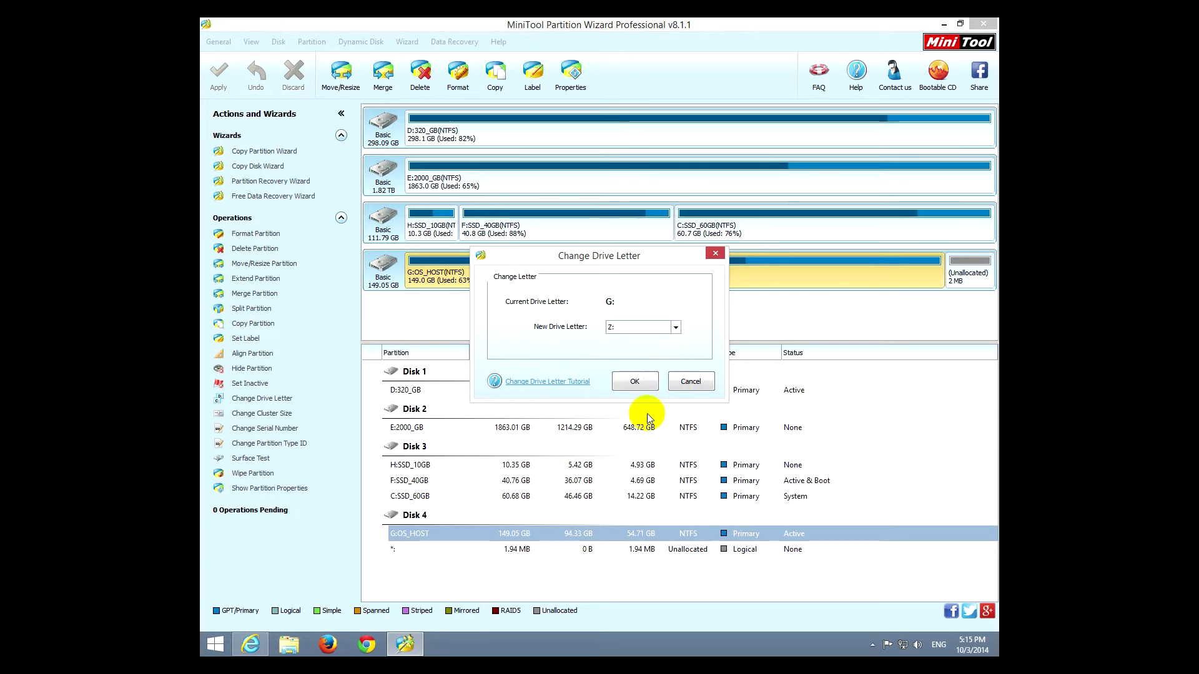
left_click(635, 381)
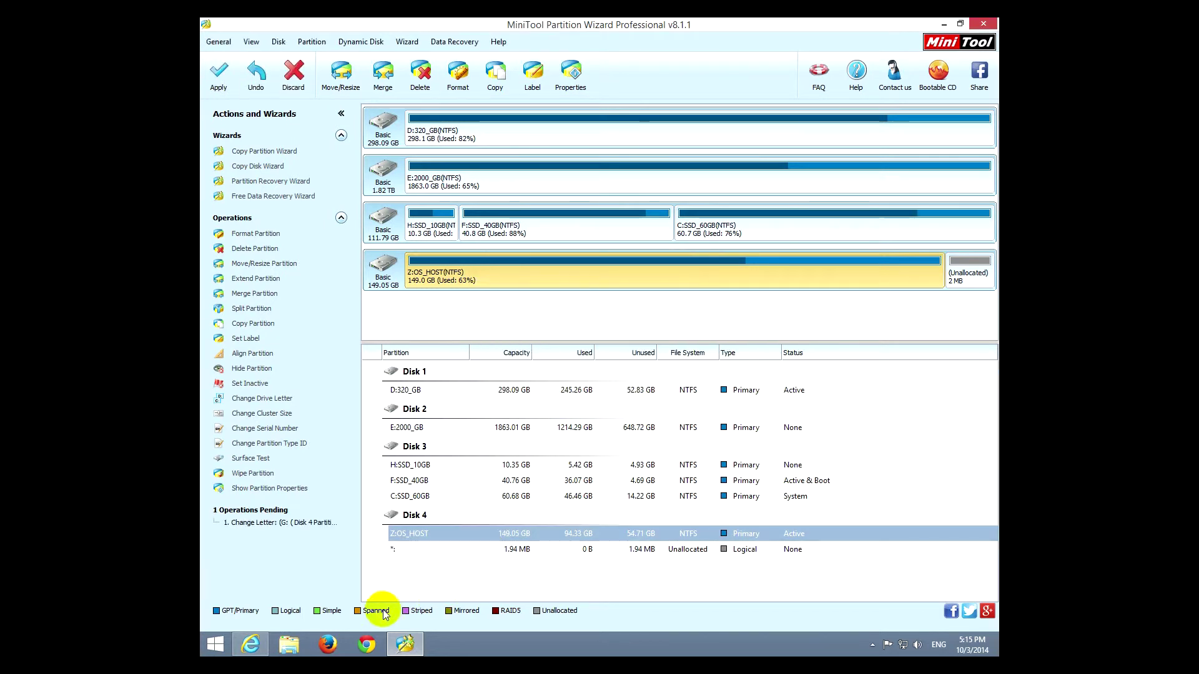
left_click(290, 648)
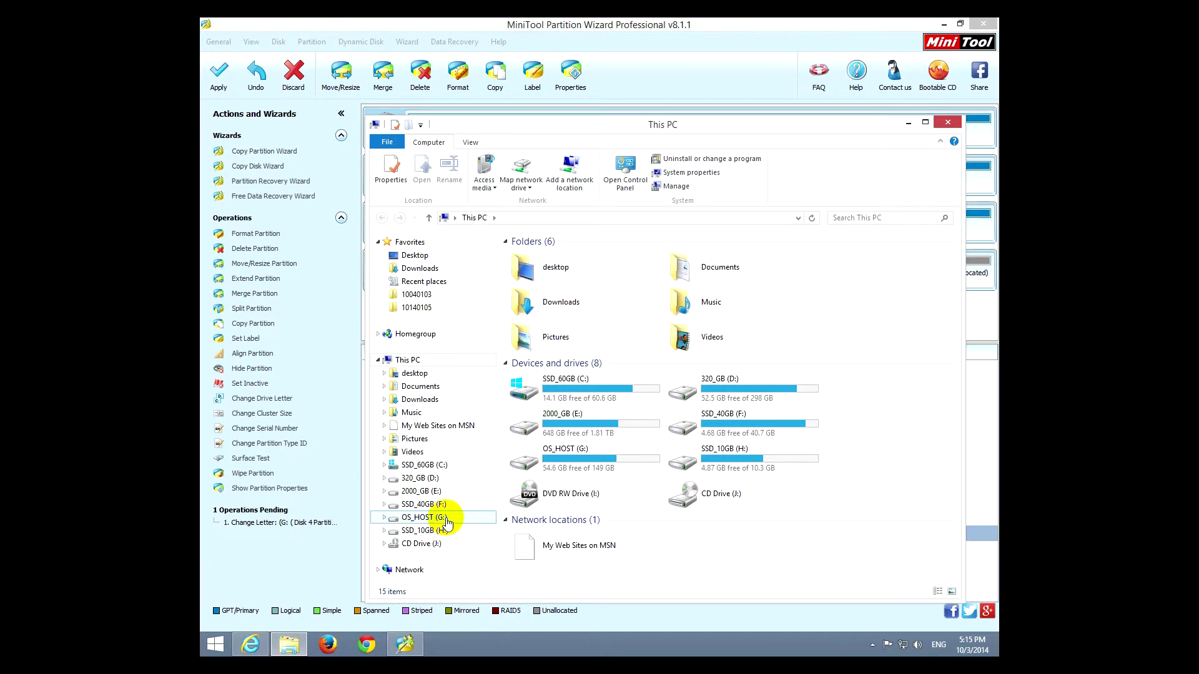
Step: Apply the Z: drive letter change, verify it in This PC, and return
left_click(218, 72)
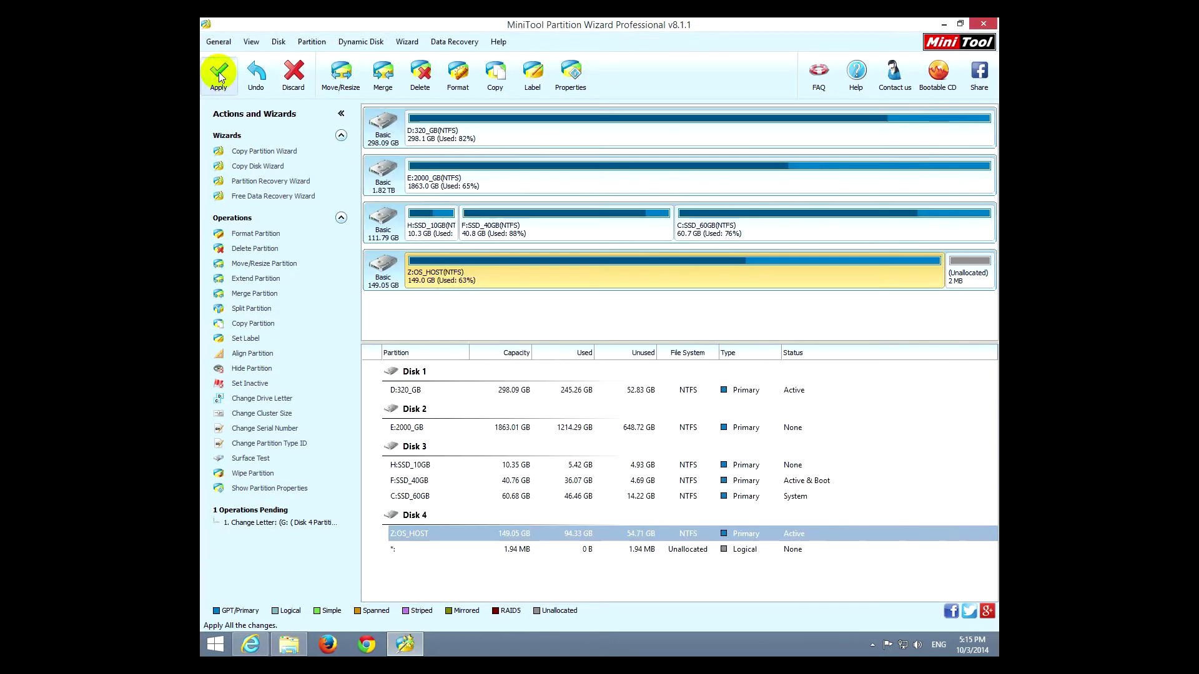
left_click(575, 359)
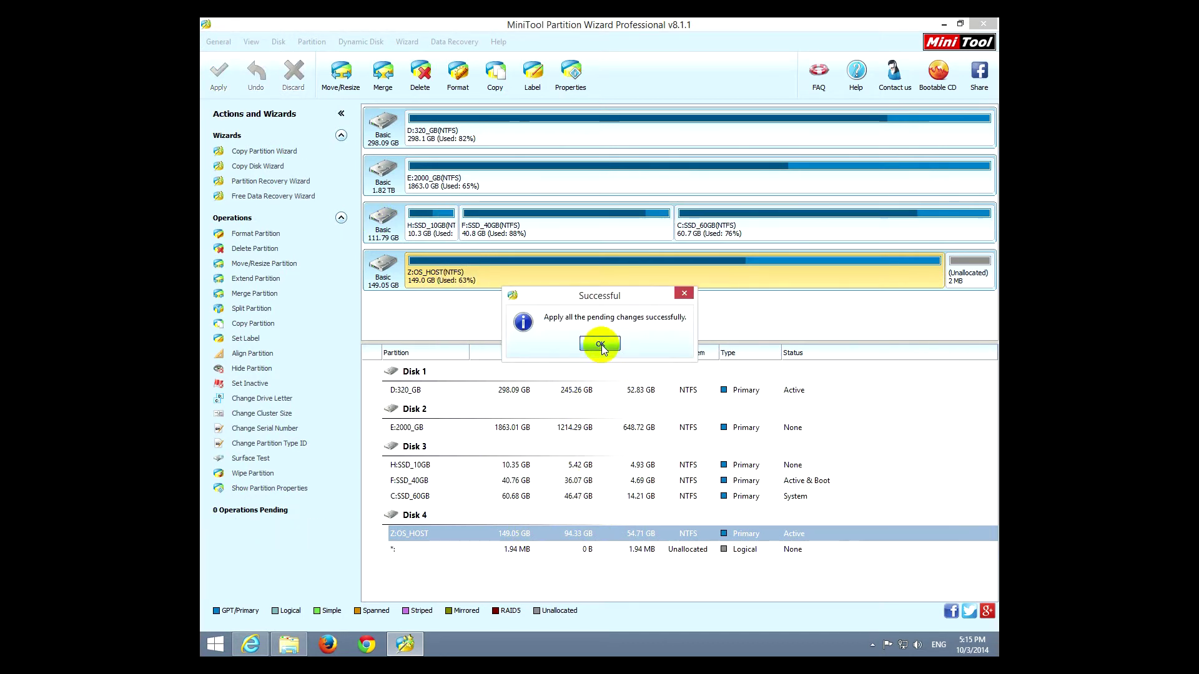
left_click(601, 344)
left_click(302, 646)
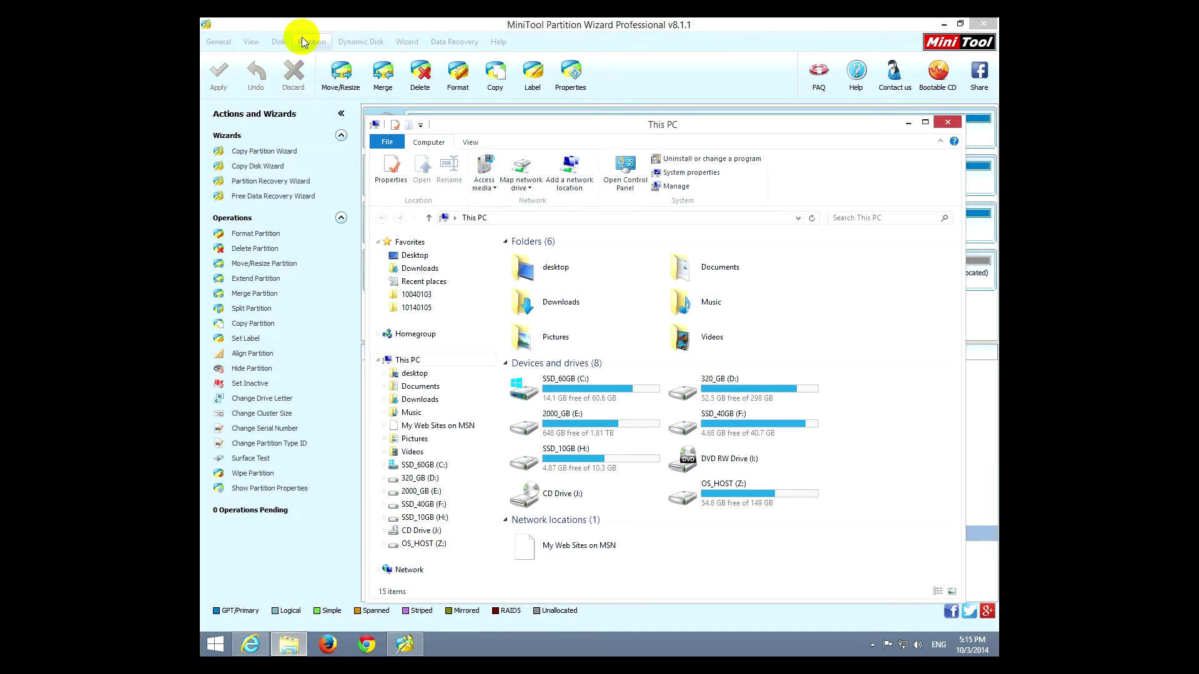
left_click(333, 55)
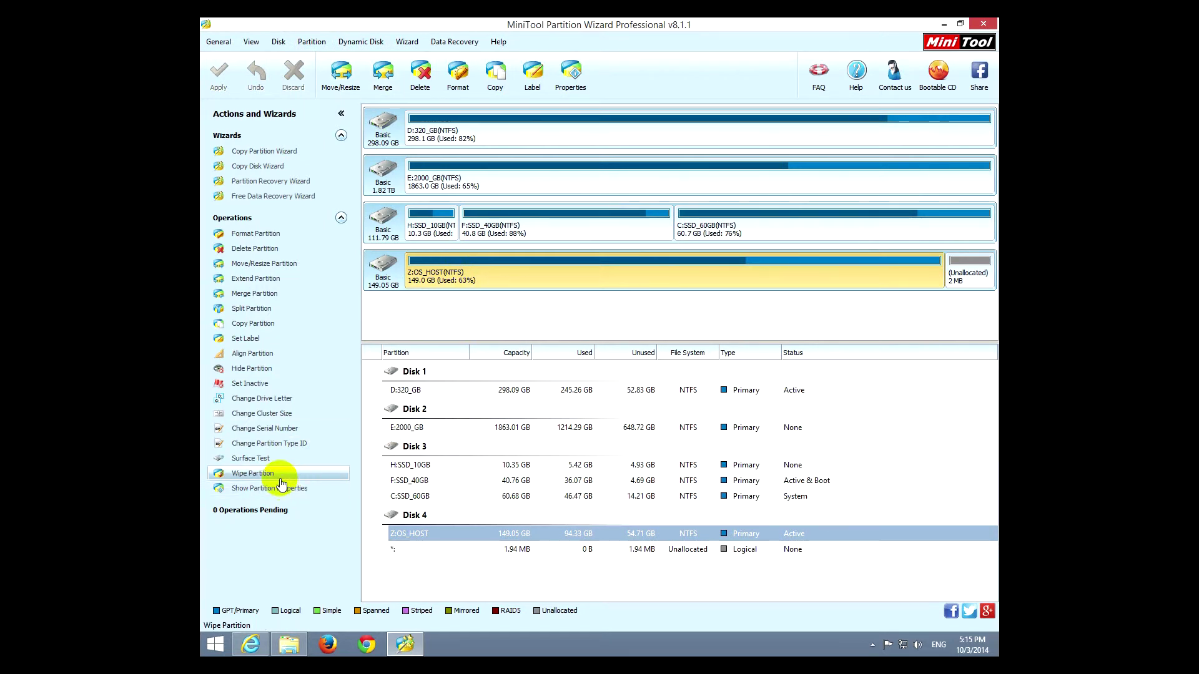
Step: Change OS_HOST's drive letter from Z: back to G: and apply it
left_click(261, 399)
left_click(676, 327)
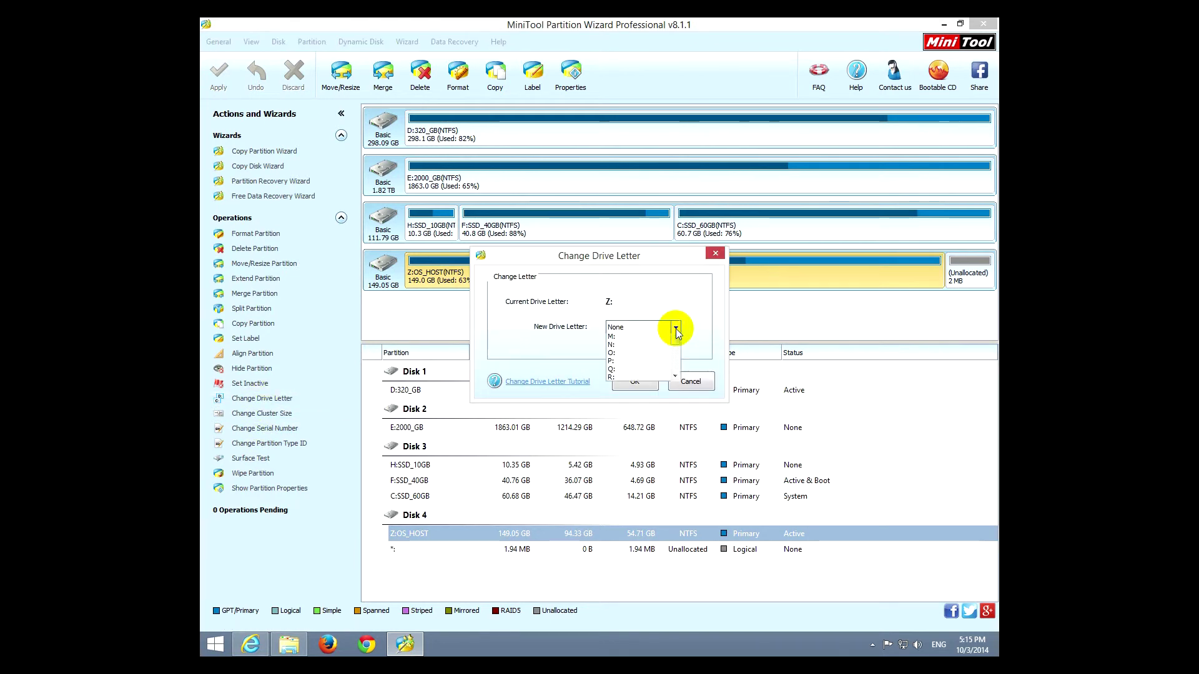
left_click(657, 348)
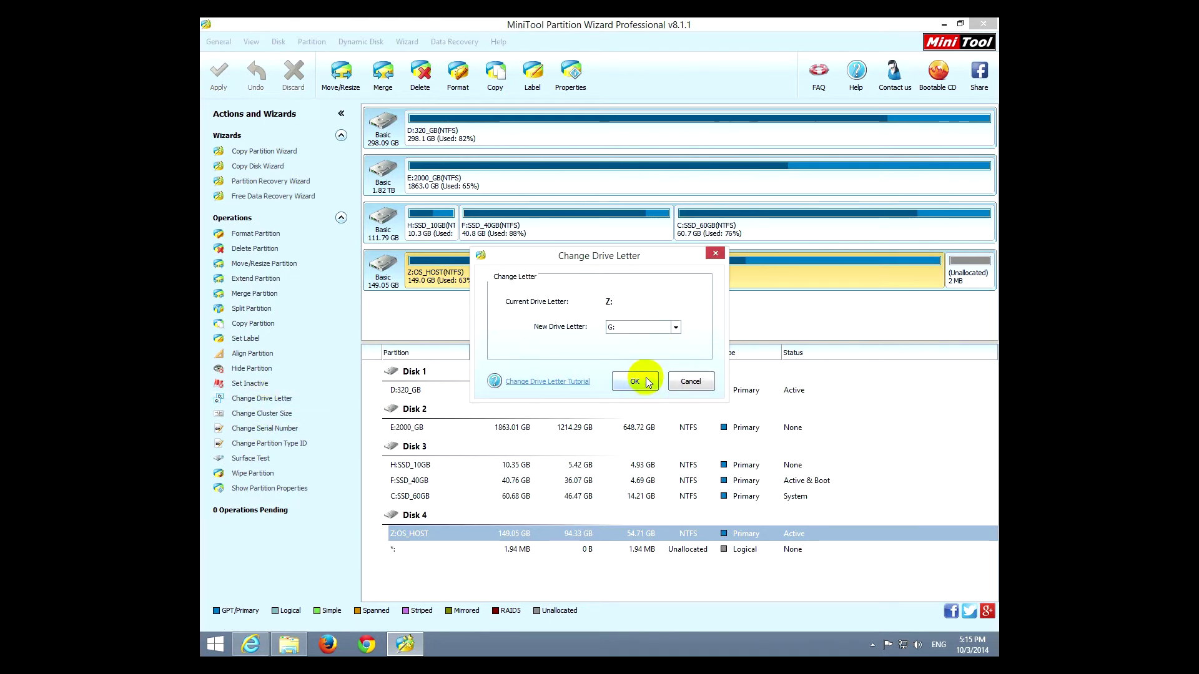
left_click(648, 382)
left_click(219, 78)
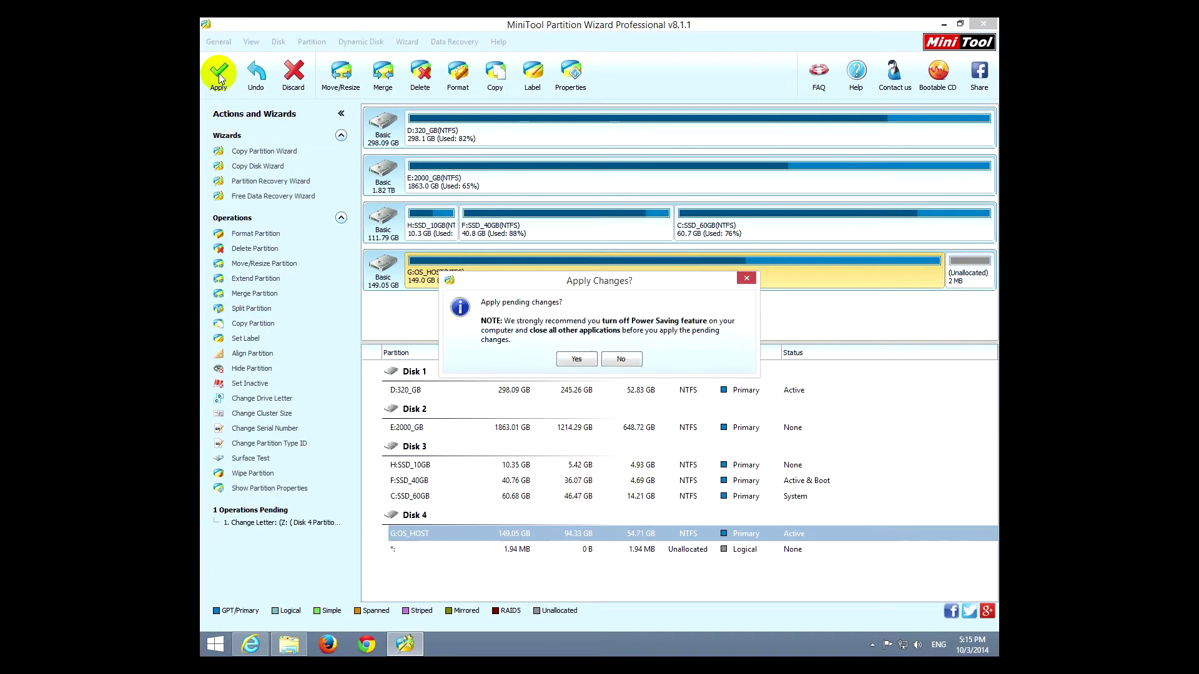
left_click(581, 360)
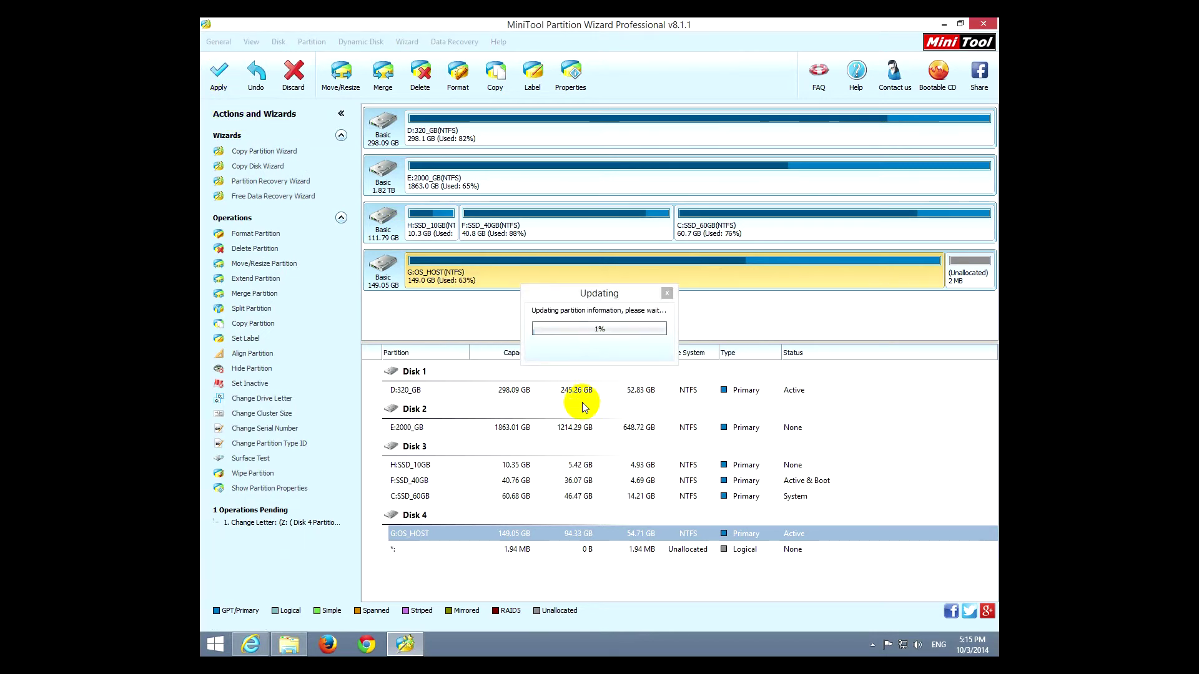
Step: Verify the G: letter in This PC, close it, and dismiss the success message
mouse_move(291, 642)
left_click(343, 583)
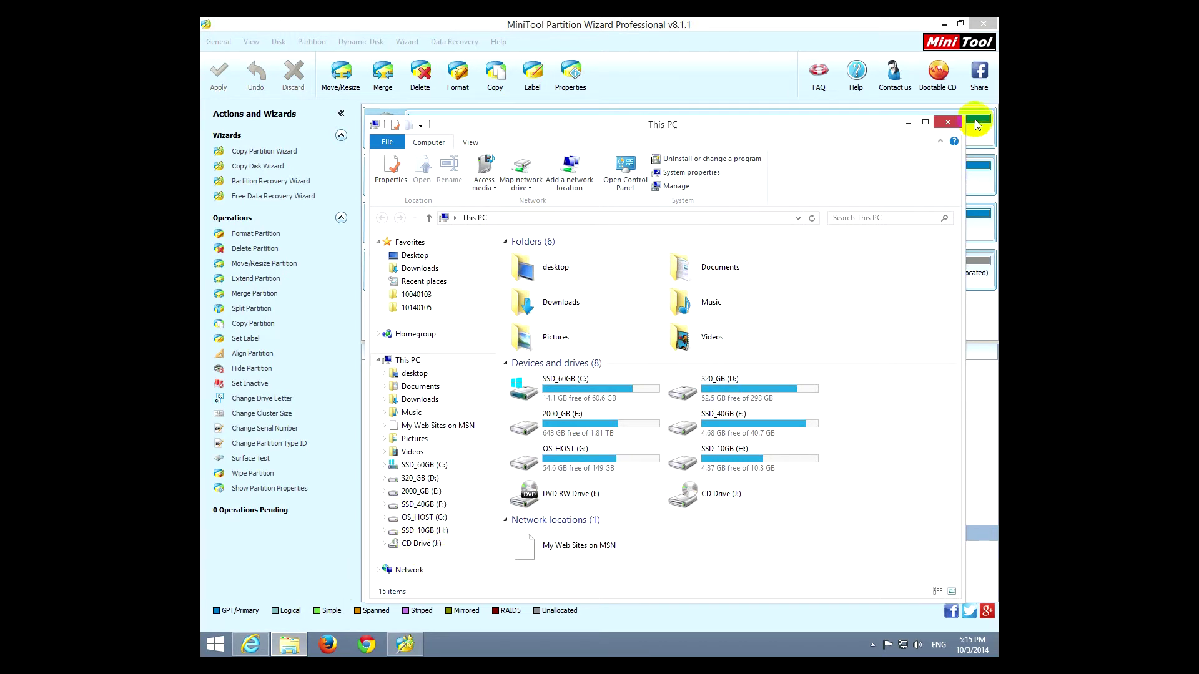
left_click(948, 121)
left_click(600, 343)
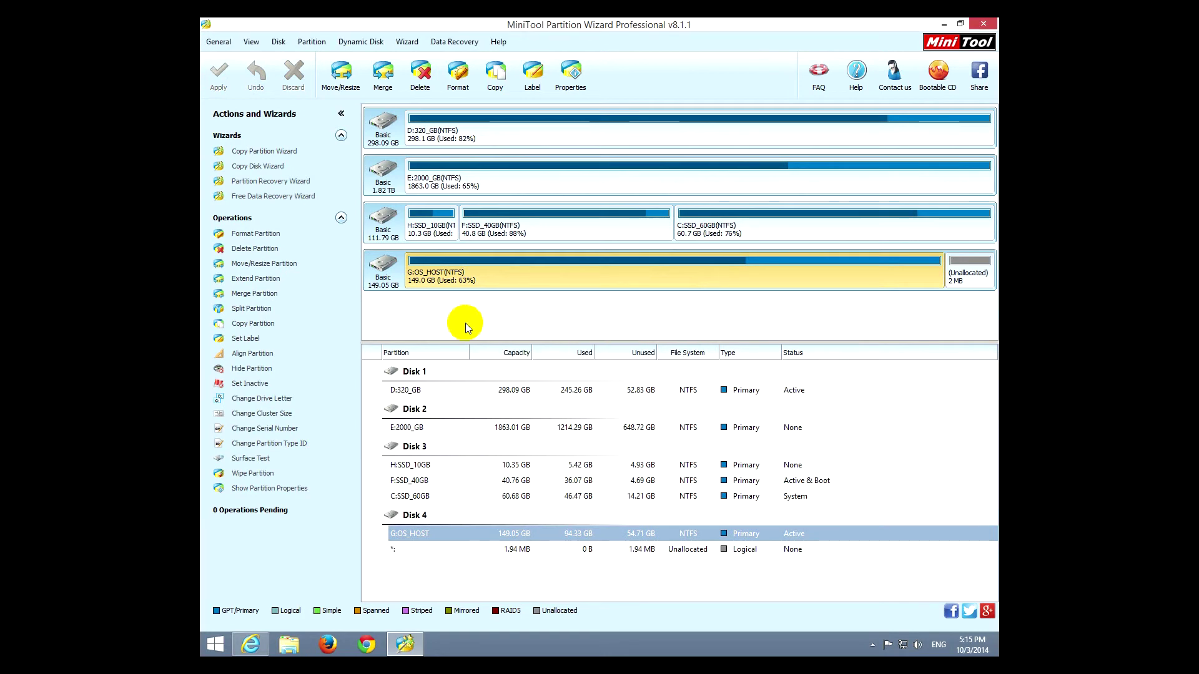
left_click(257, 311)
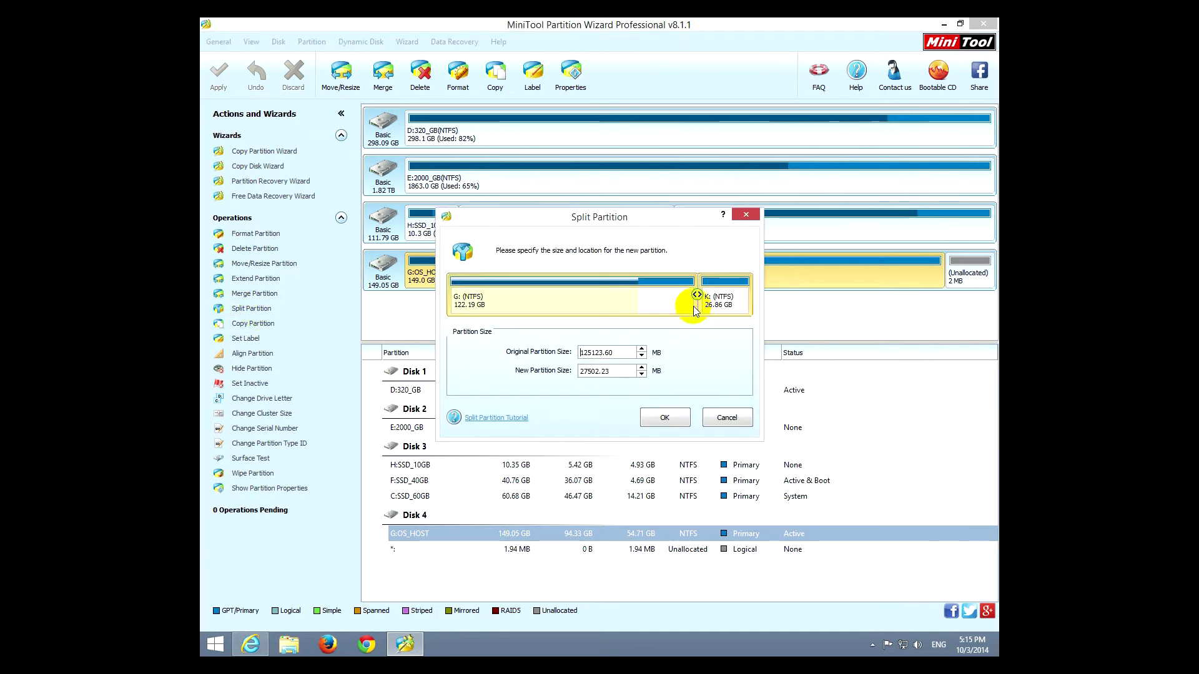
left_click_drag(697, 298, 666, 304)
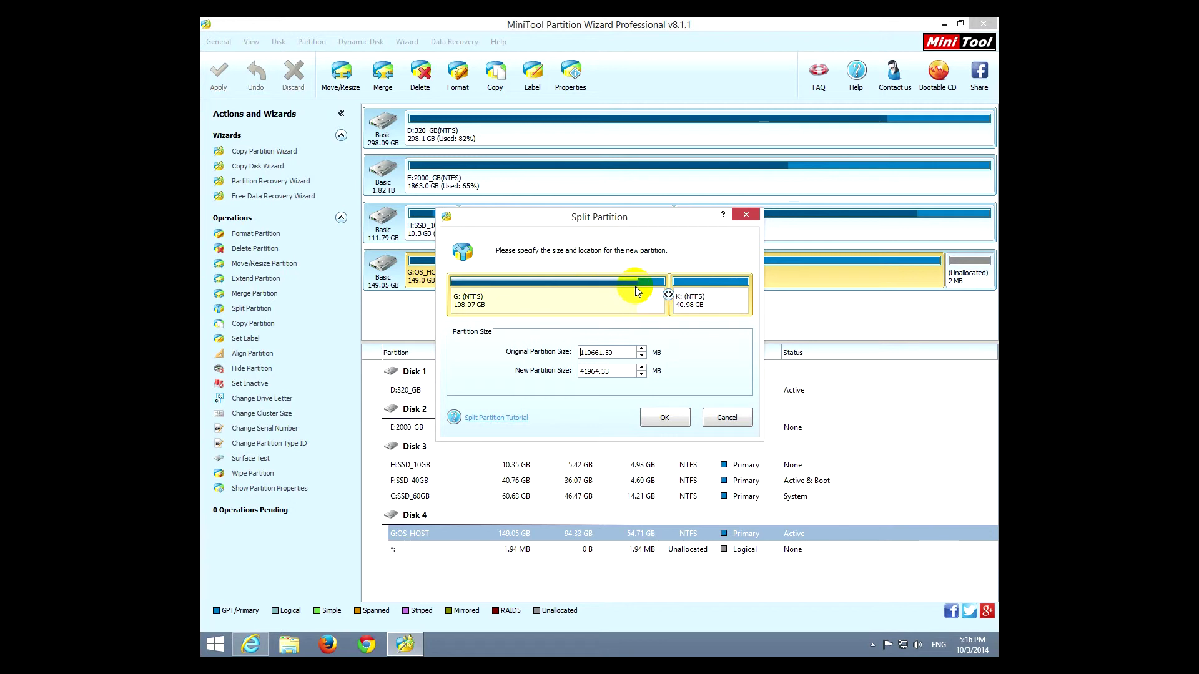
left_click(666, 417)
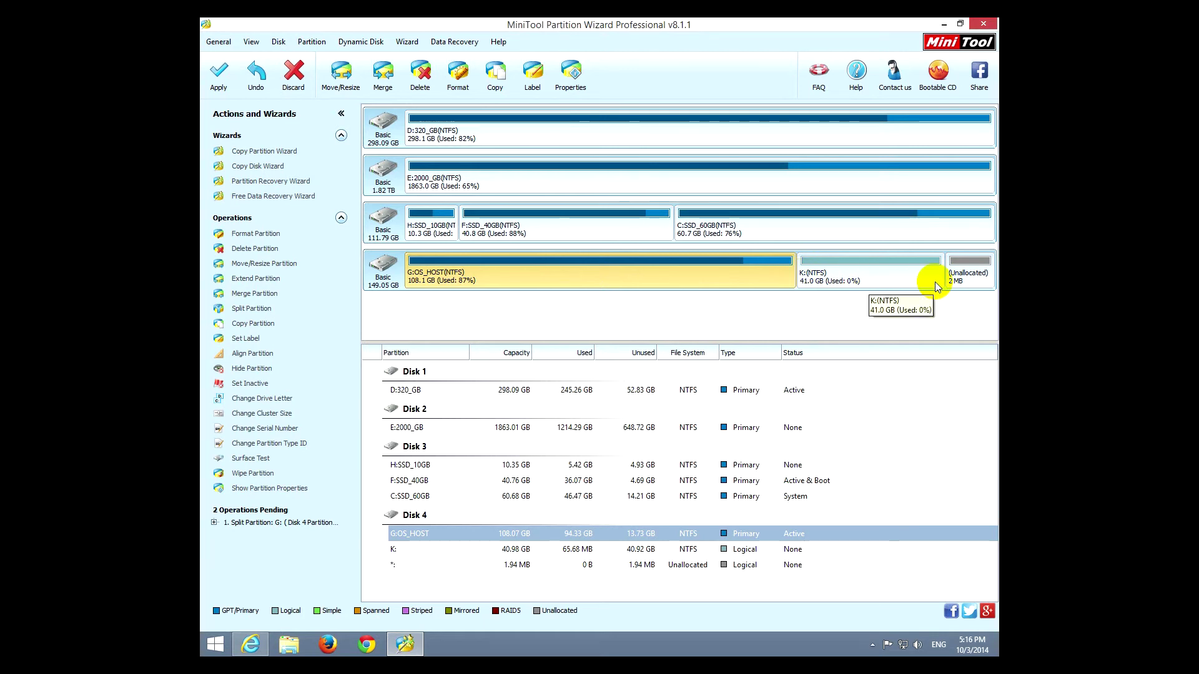
left_click(258, 79)
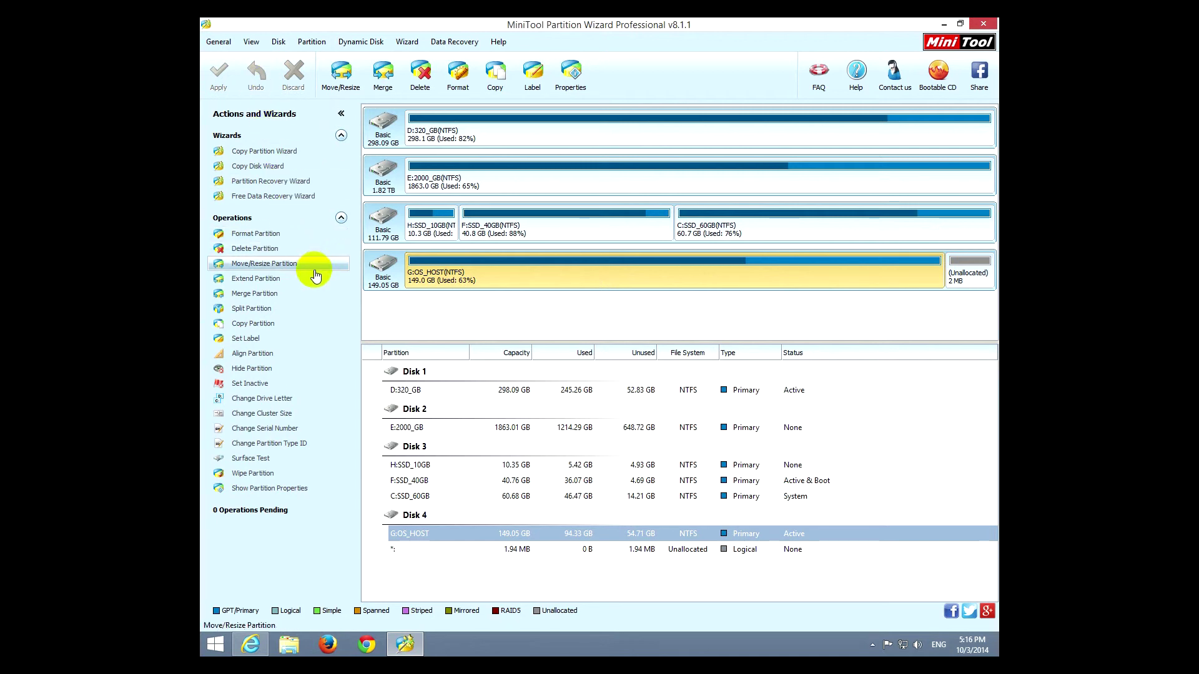
left_click(275, 284)
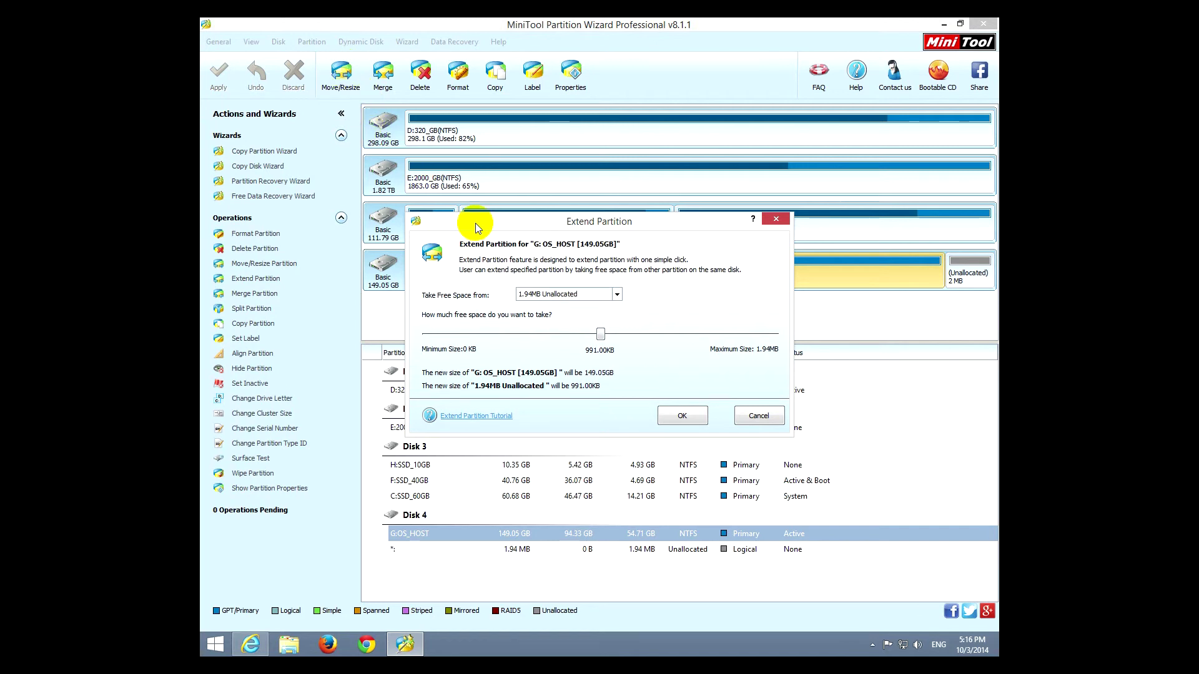
left_click_drag(601, 335, 798, 338)
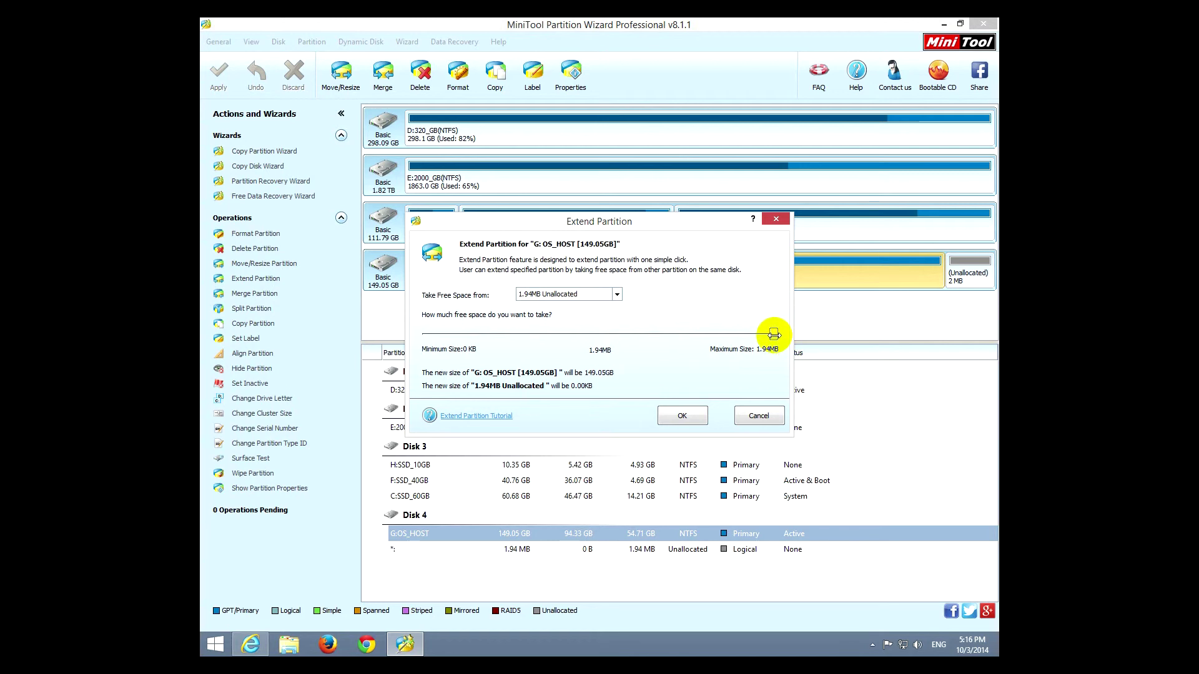
left_click(687, 416)
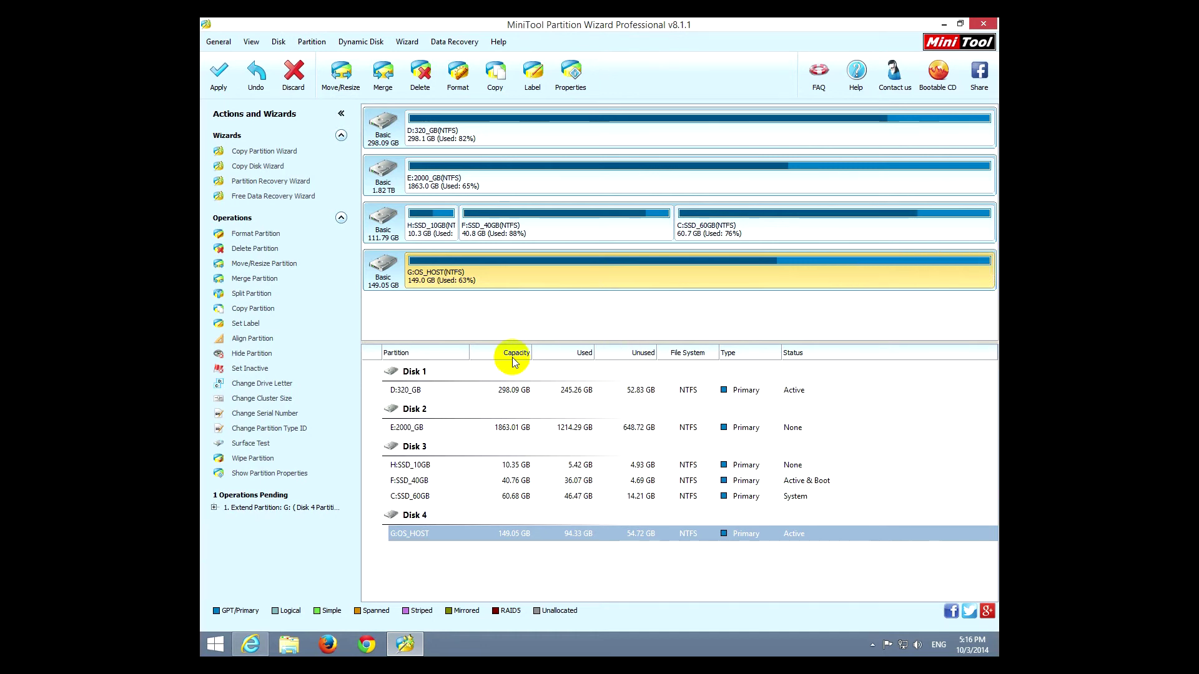
left_click(256, 74)
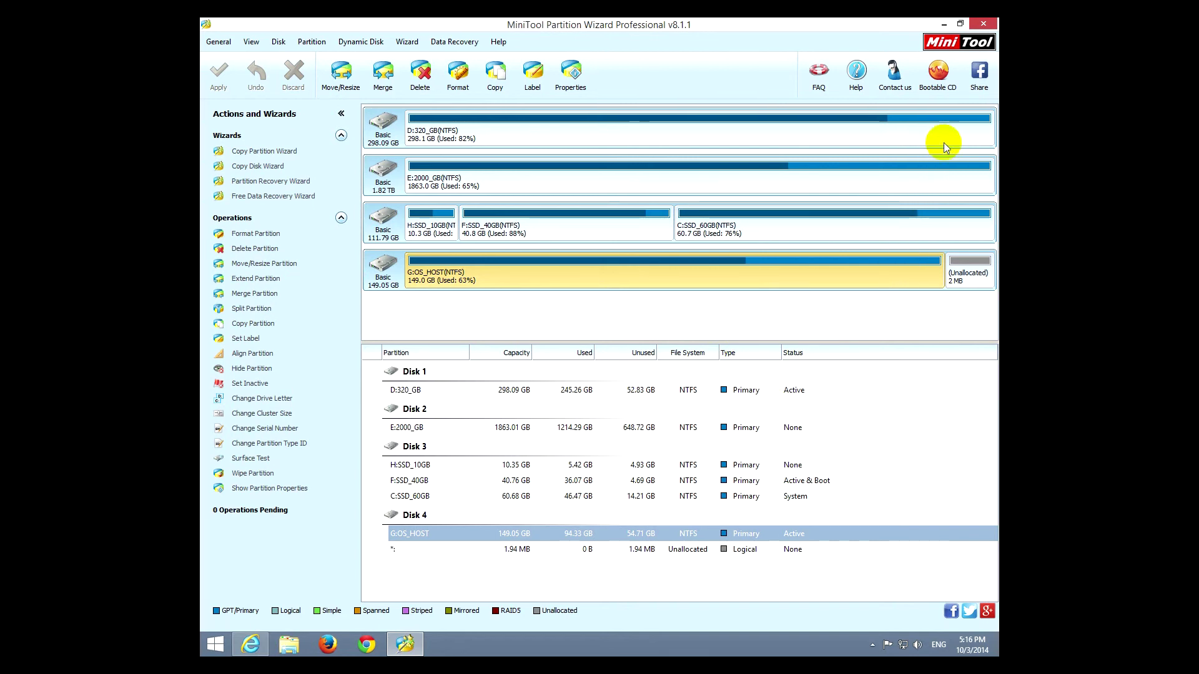
Step: Browse the Partition Wizard Bootable CD page in Firefox, then close Firefox
left_click(937, 78)
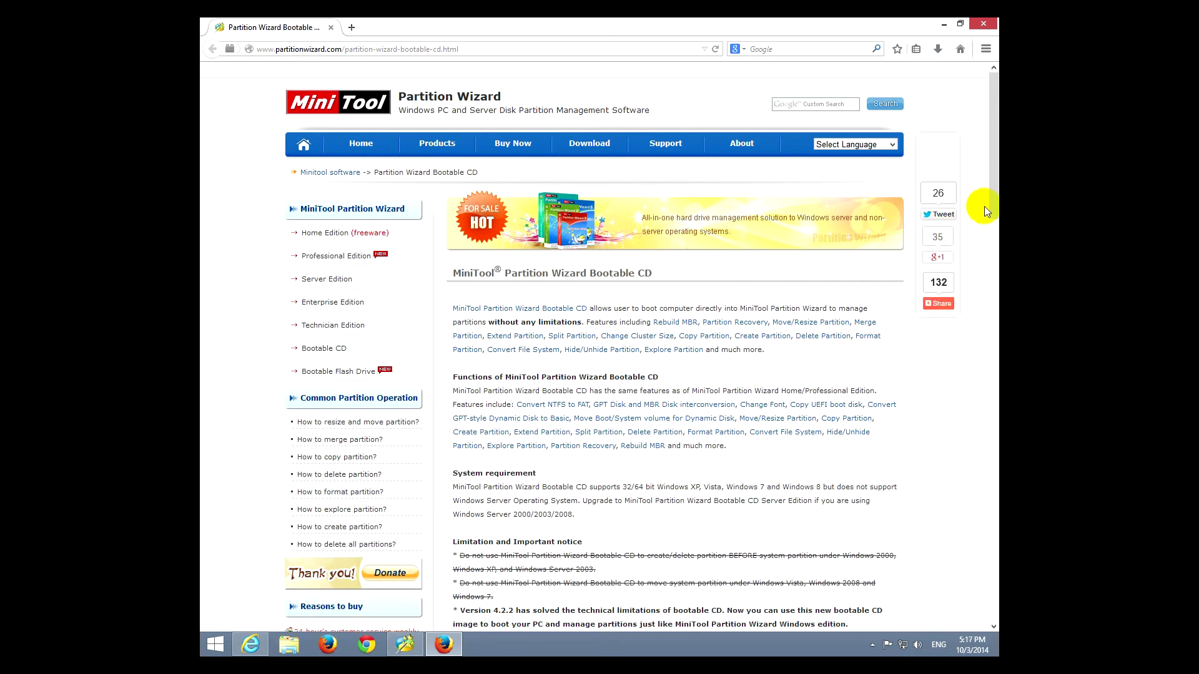
left_click_drag(996, 147, 984, 337)
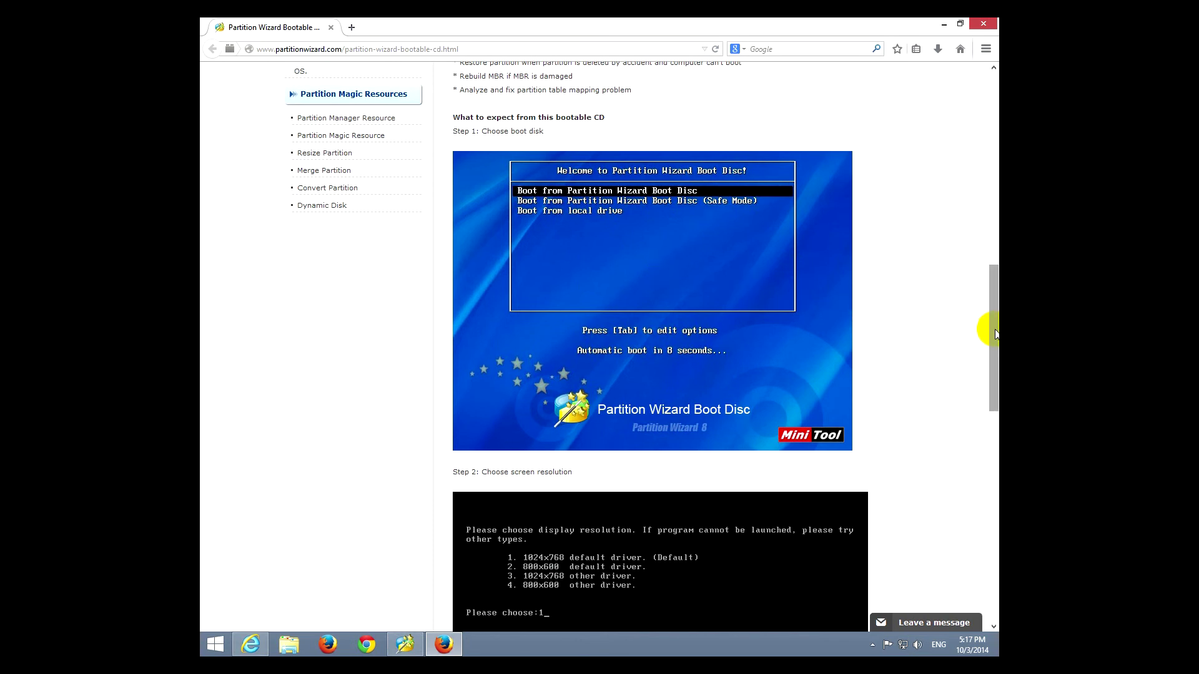
left_click_drag(993, 327, 998, 141)
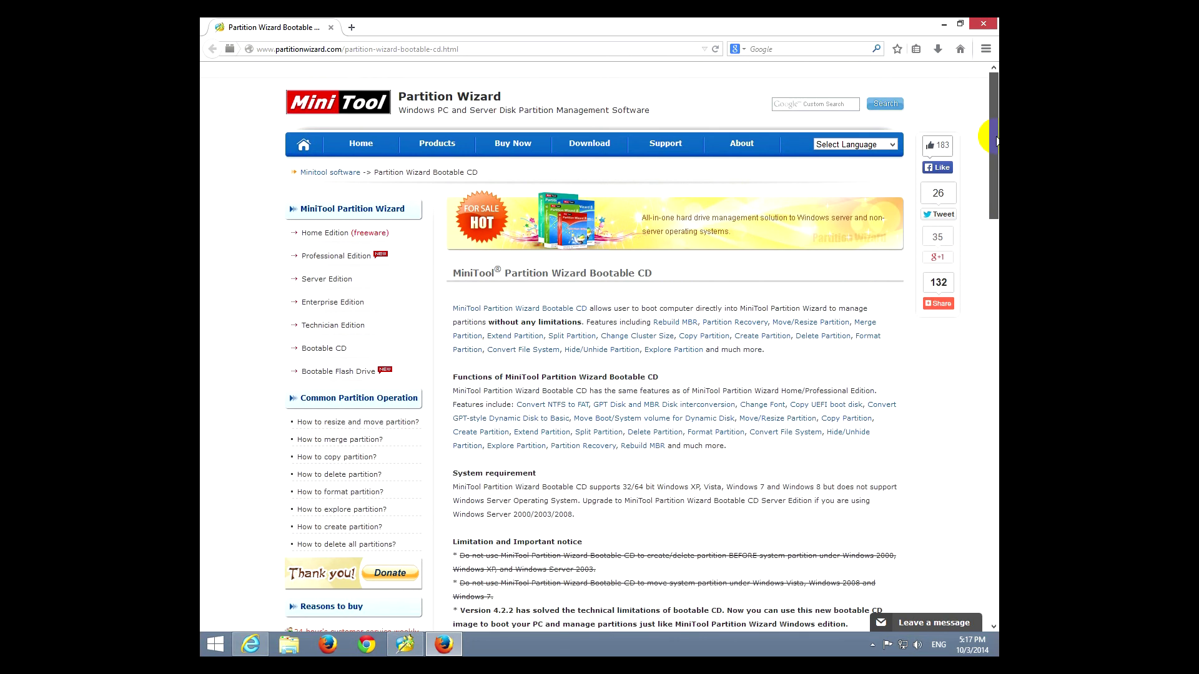
left_click(982, 24)
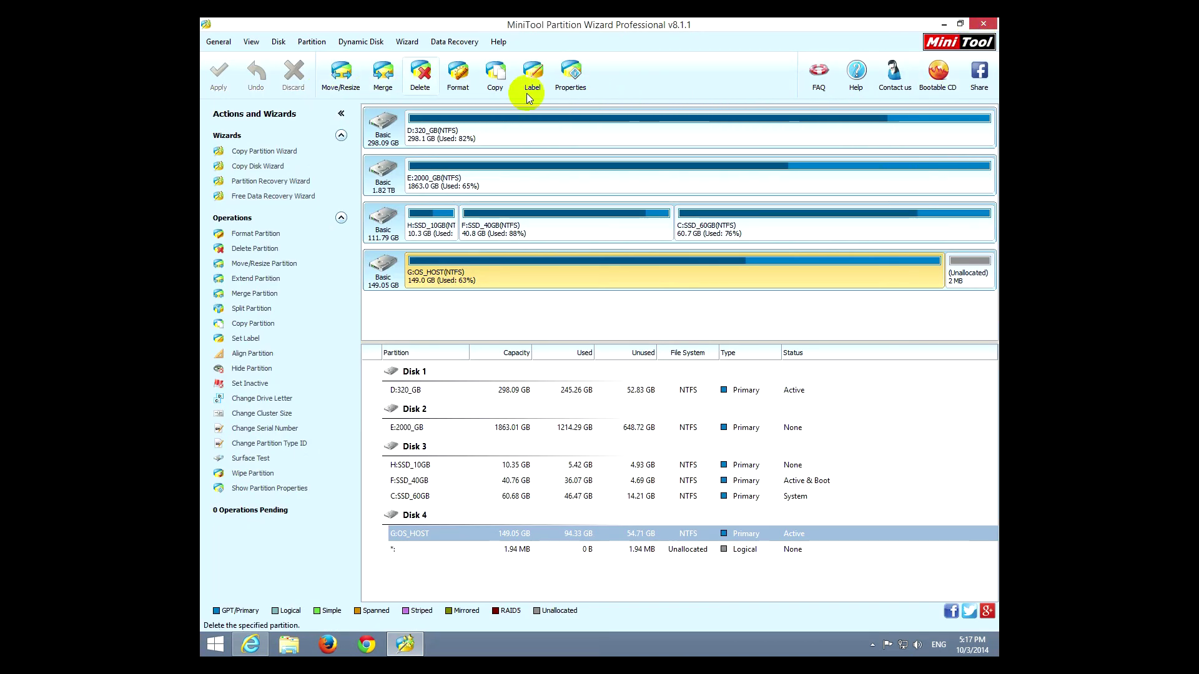
Step: Close the MiniTool Partition Wizard Professional window with its X button
mouse_move(993, 25)
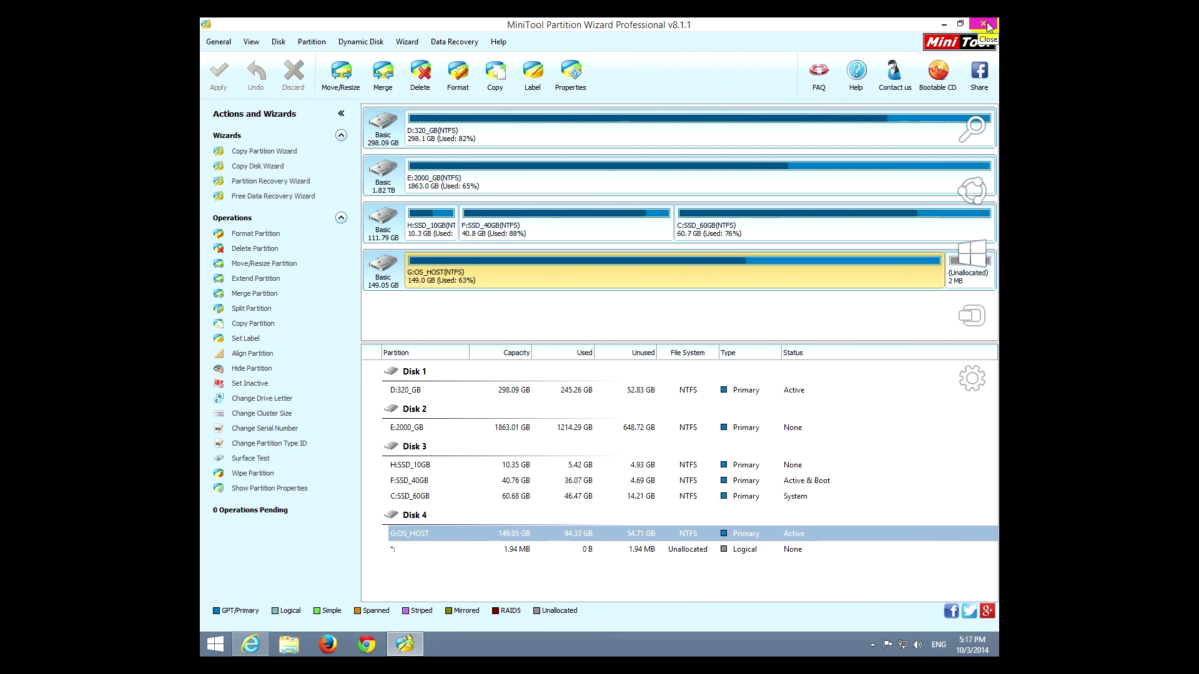
left_click(988, 25)
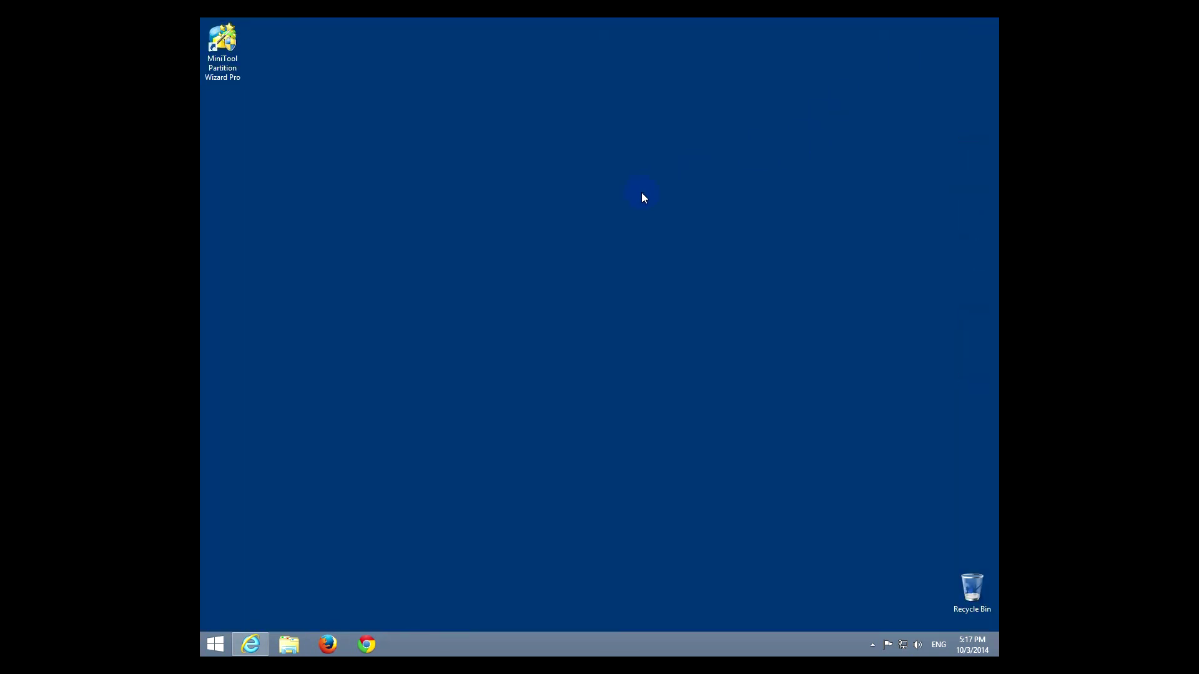